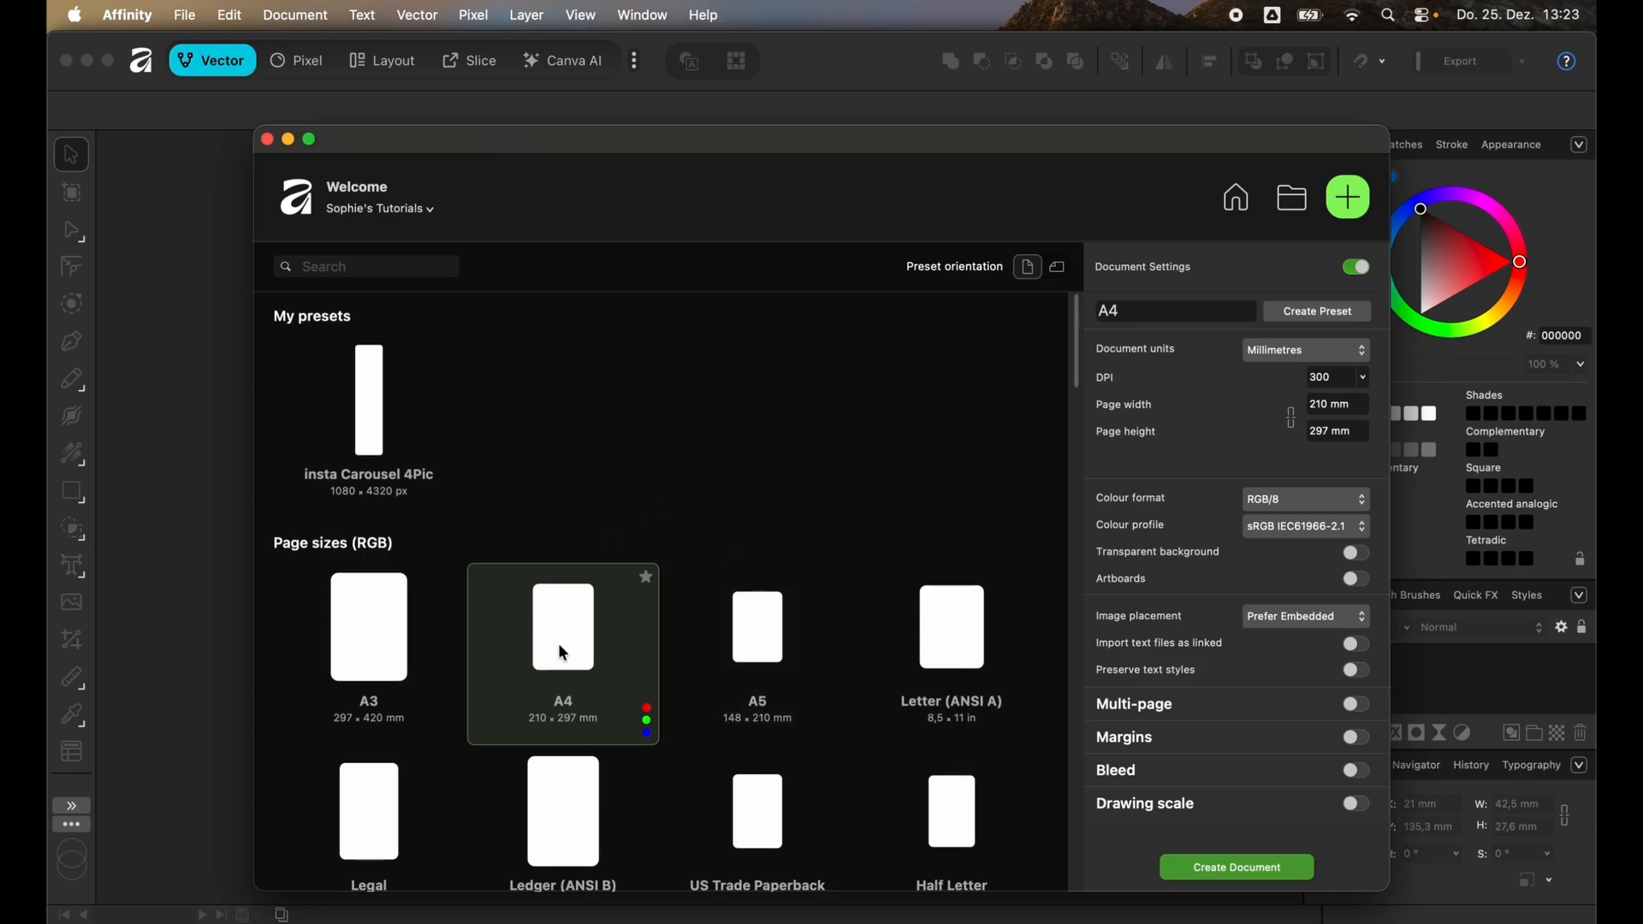
- Create an A4 portrait document and draw a rectangle about 198 by 142 mm across the page's upper half
left_click(1247, 869)
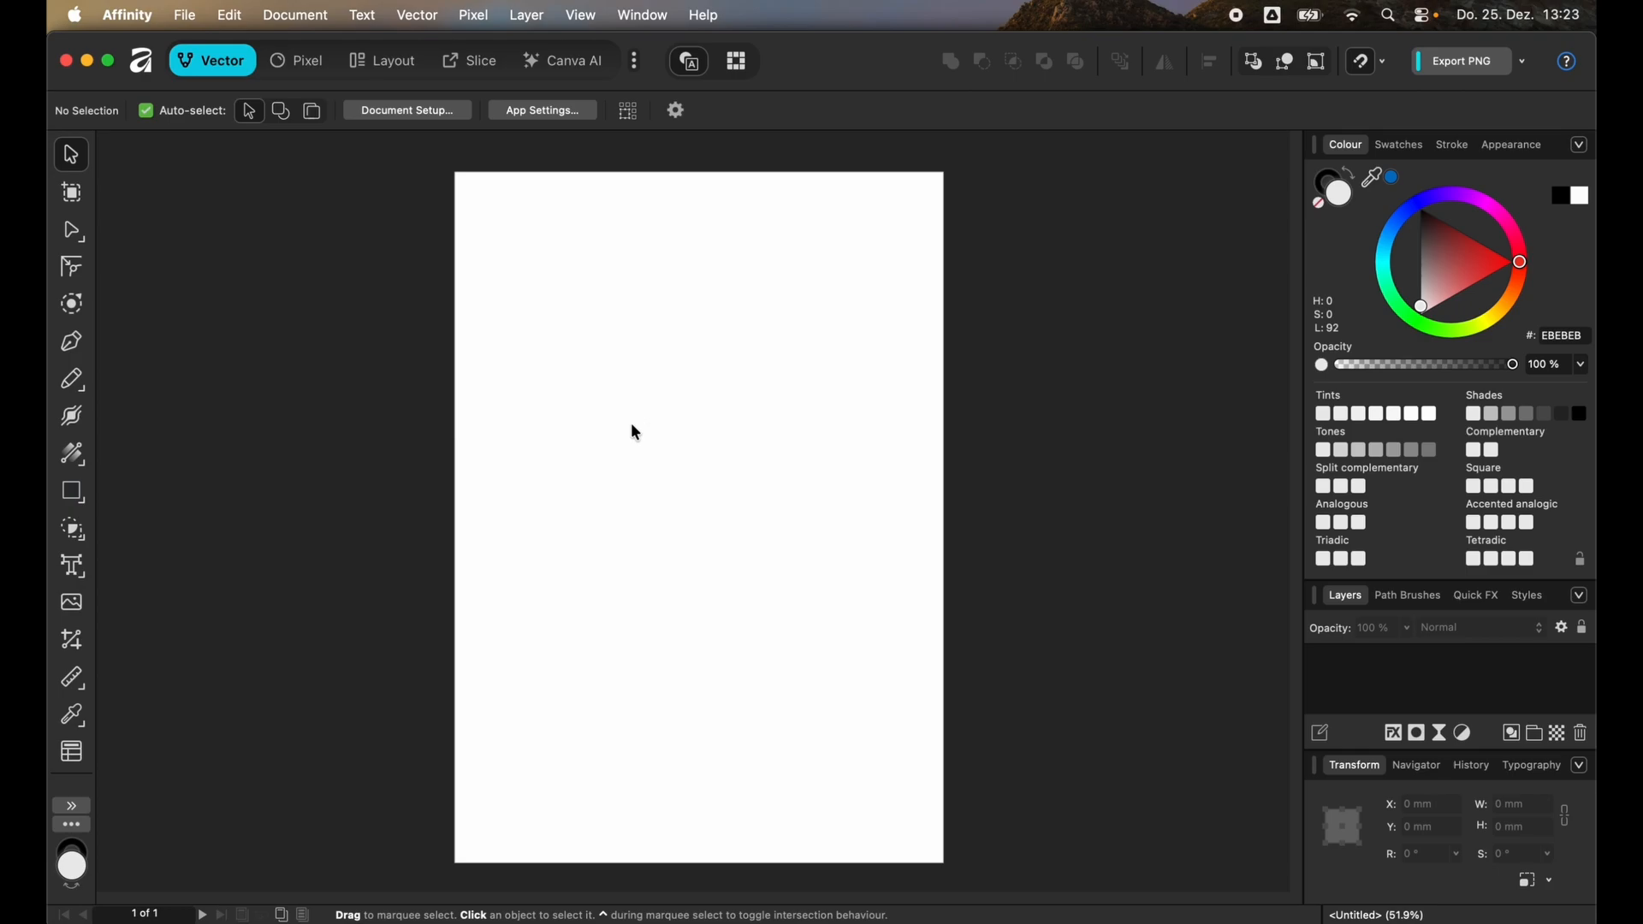
left_click(72, 492)
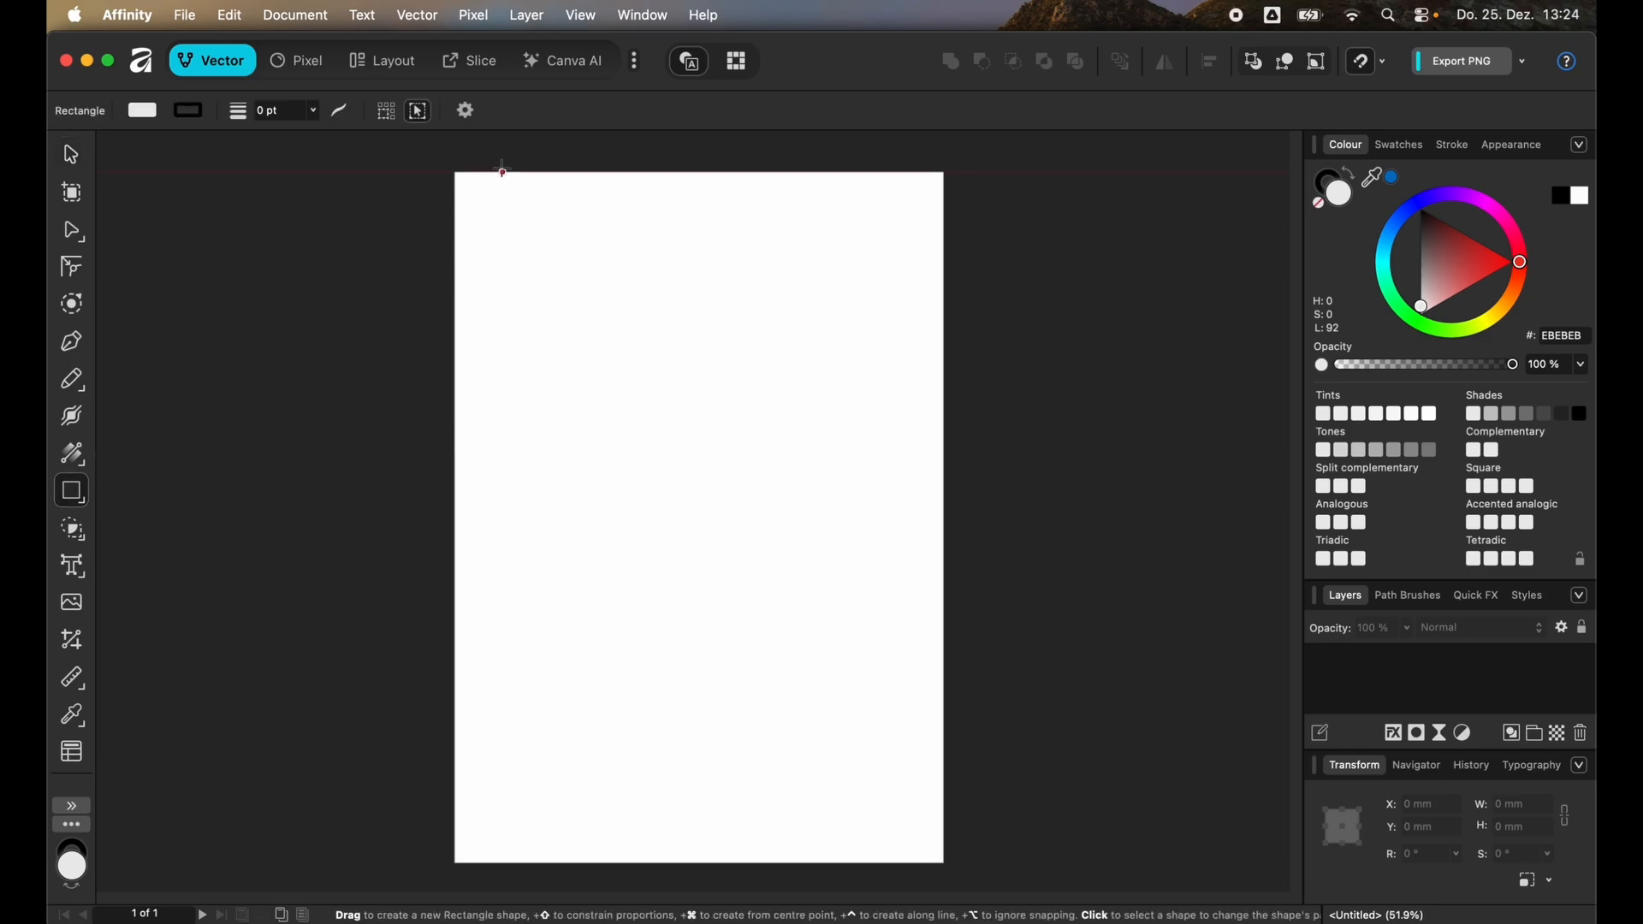
left_click_drag(468, 185, 930, 520)
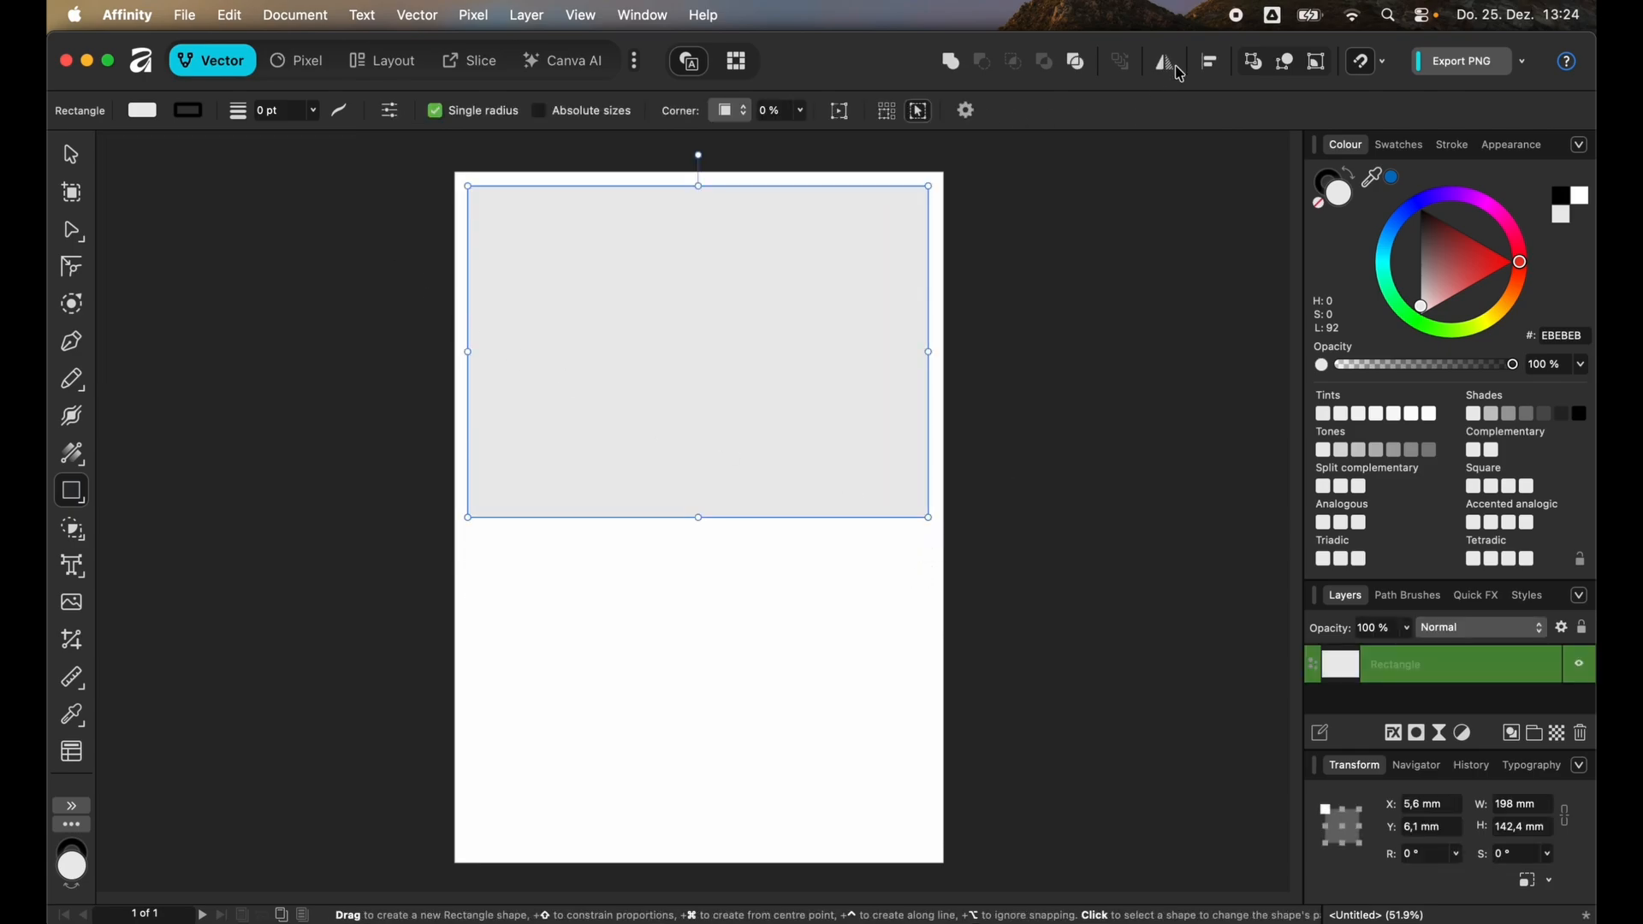
- Centre the rectangle horizontally on the page and convert it to a picture frame
left_click(1215, 62)
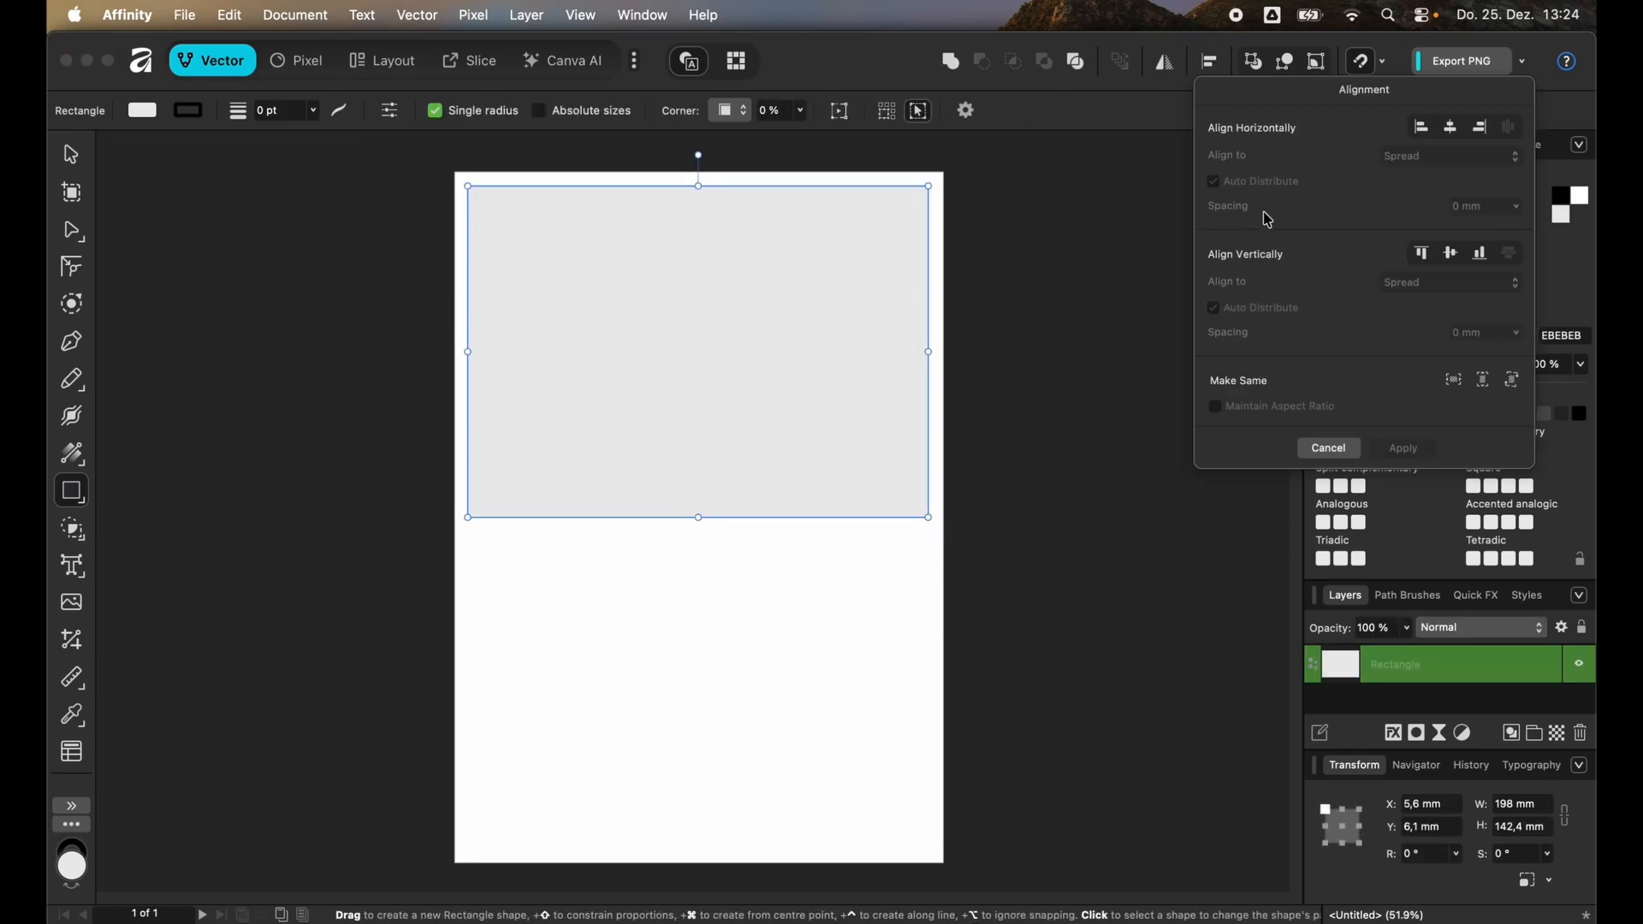
left_click(1459, 130)
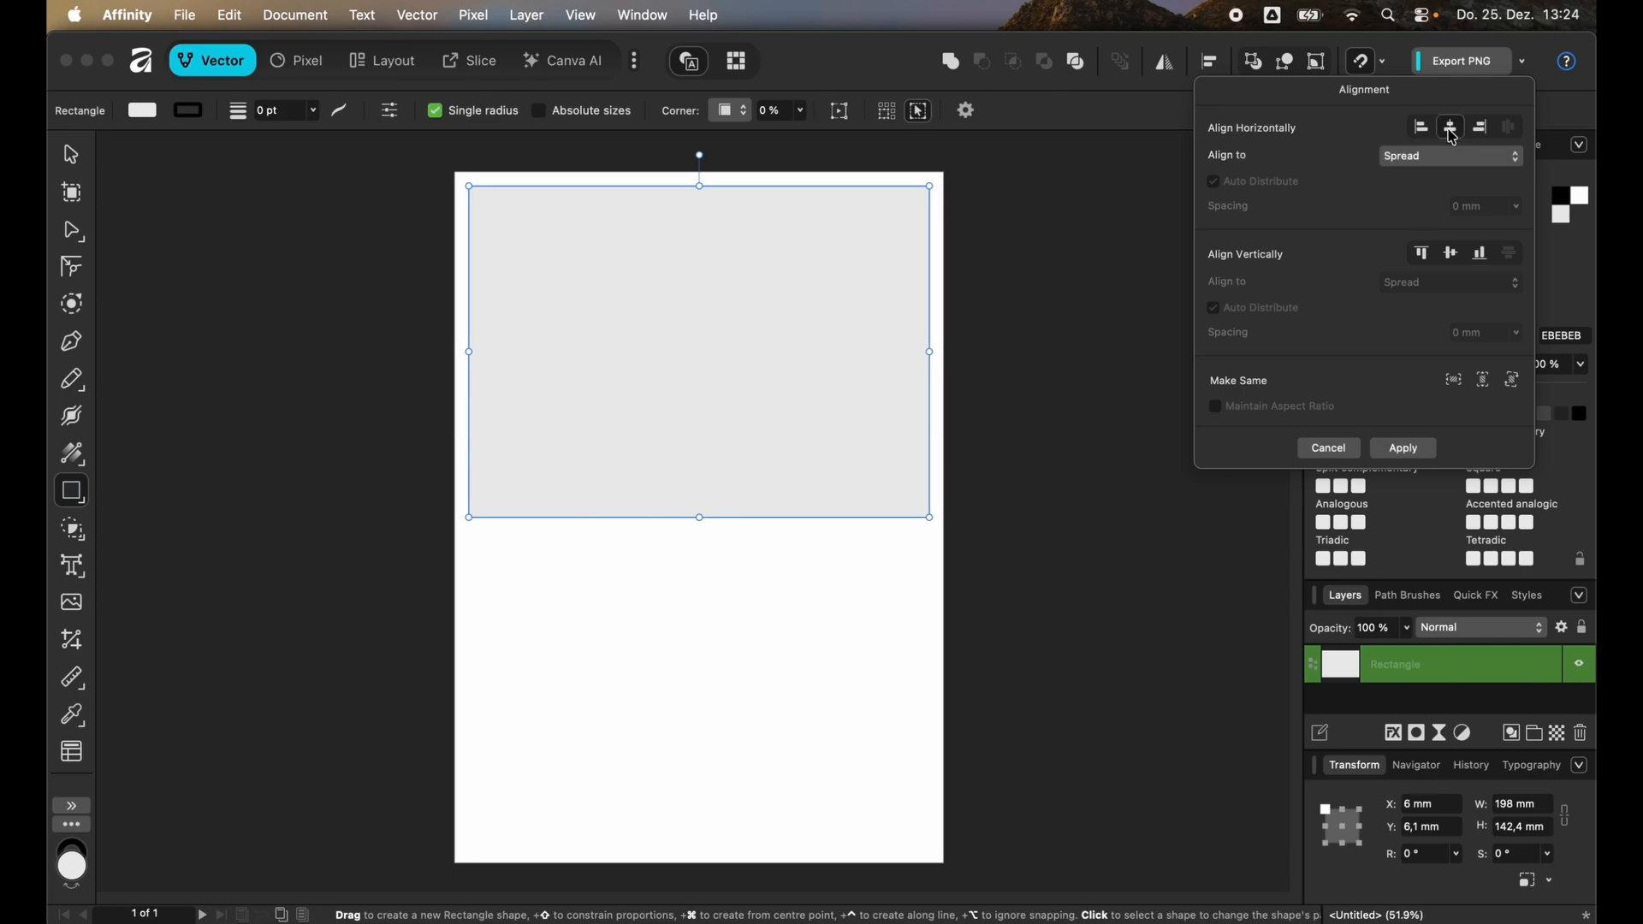
left_click(71, 159)
right_click(601, 287)
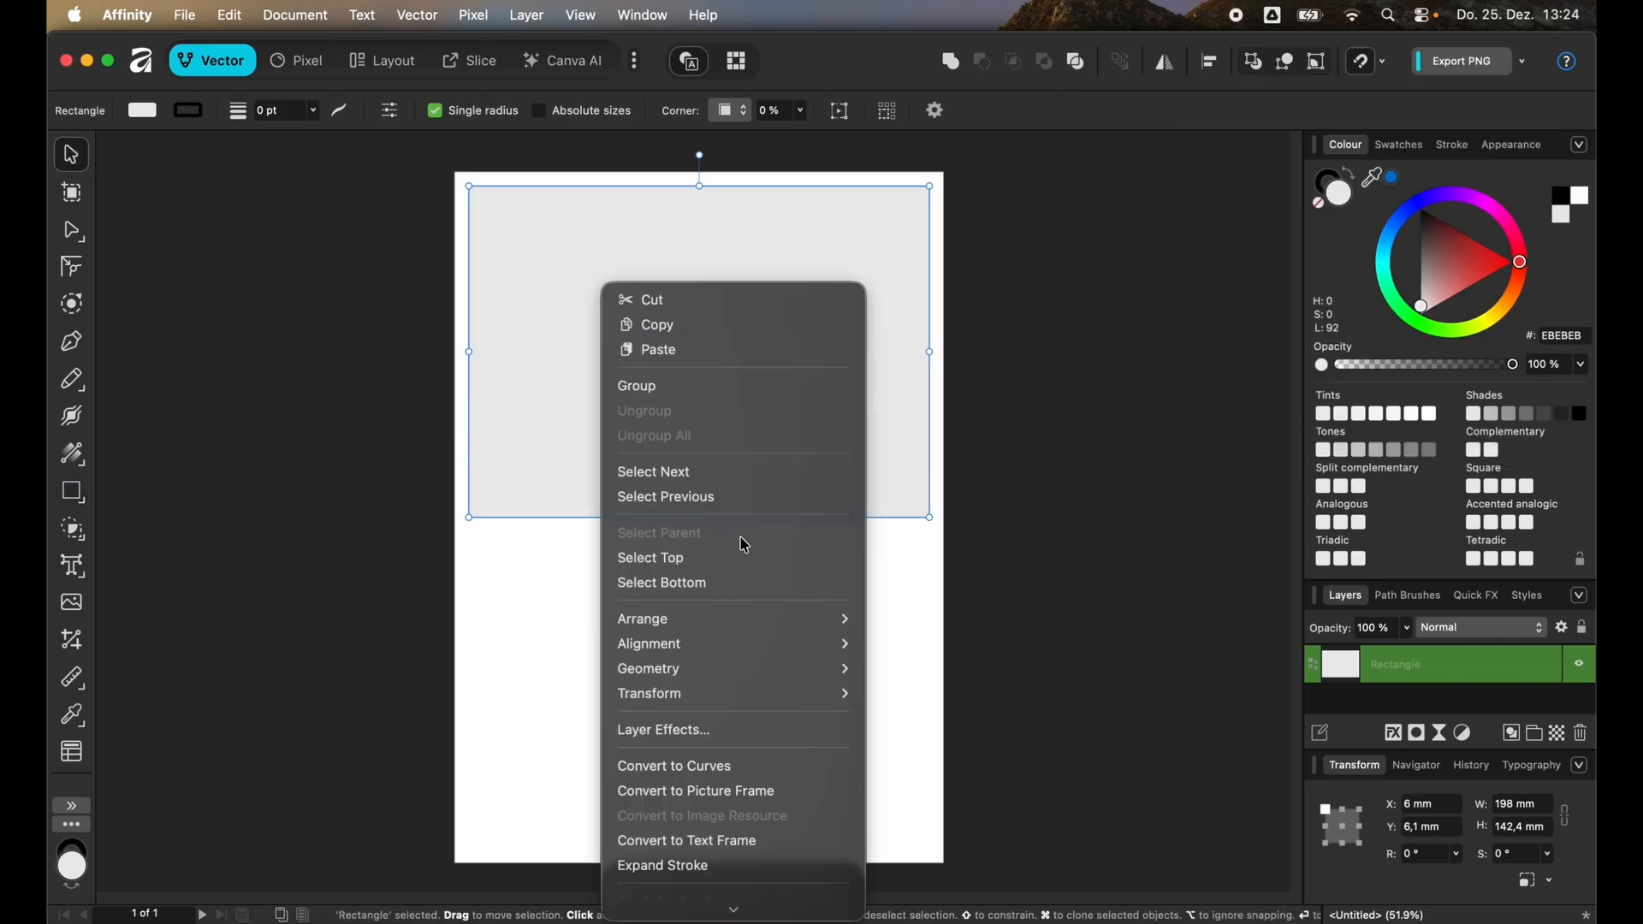
scroll(741, 543, "down", 5)
left_click(725, 474)
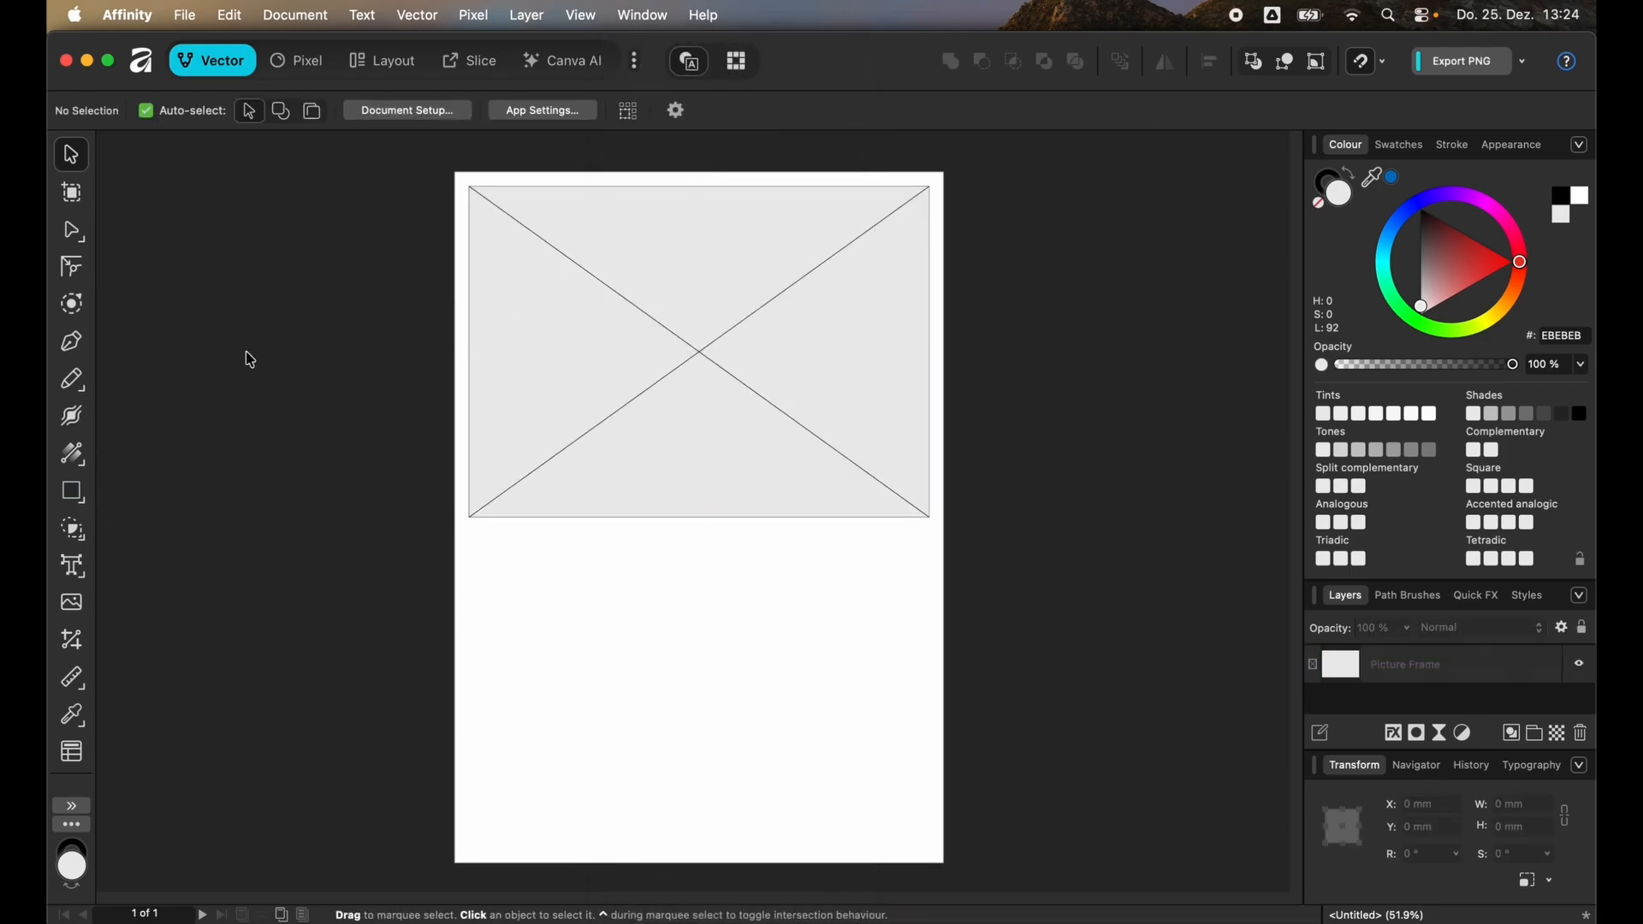
- Insert a seven-column, seven-row table about 185 by 114 mm in the space below the picture frame
left_click(390, 62)
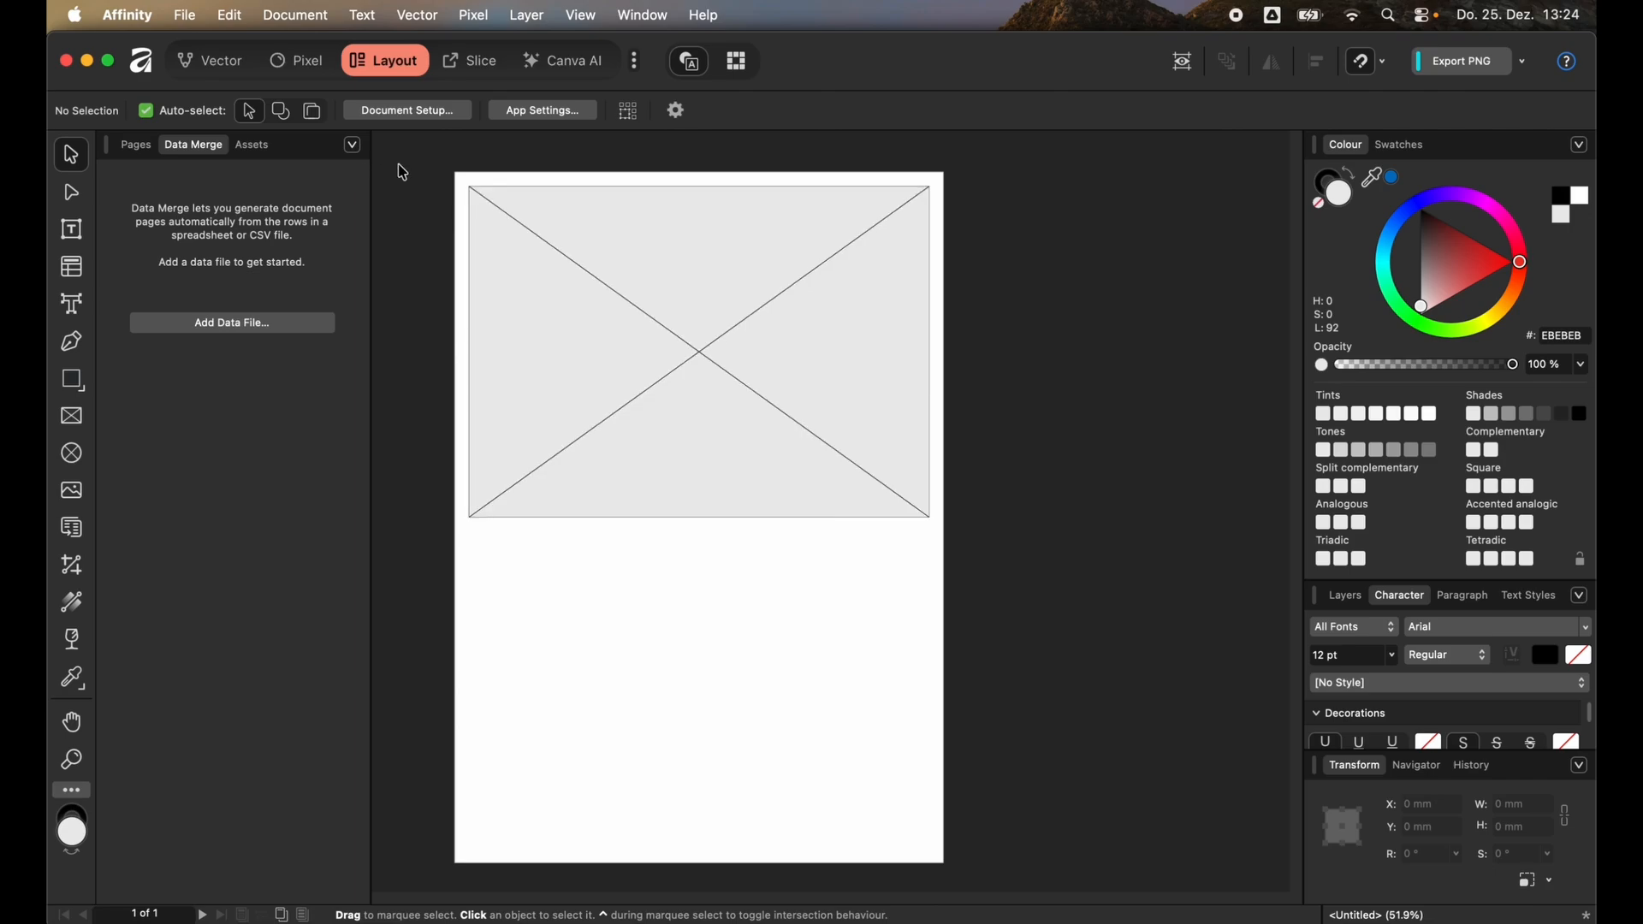
left_click(72, 267)
left_click_drag(487, 531, 898, 607)
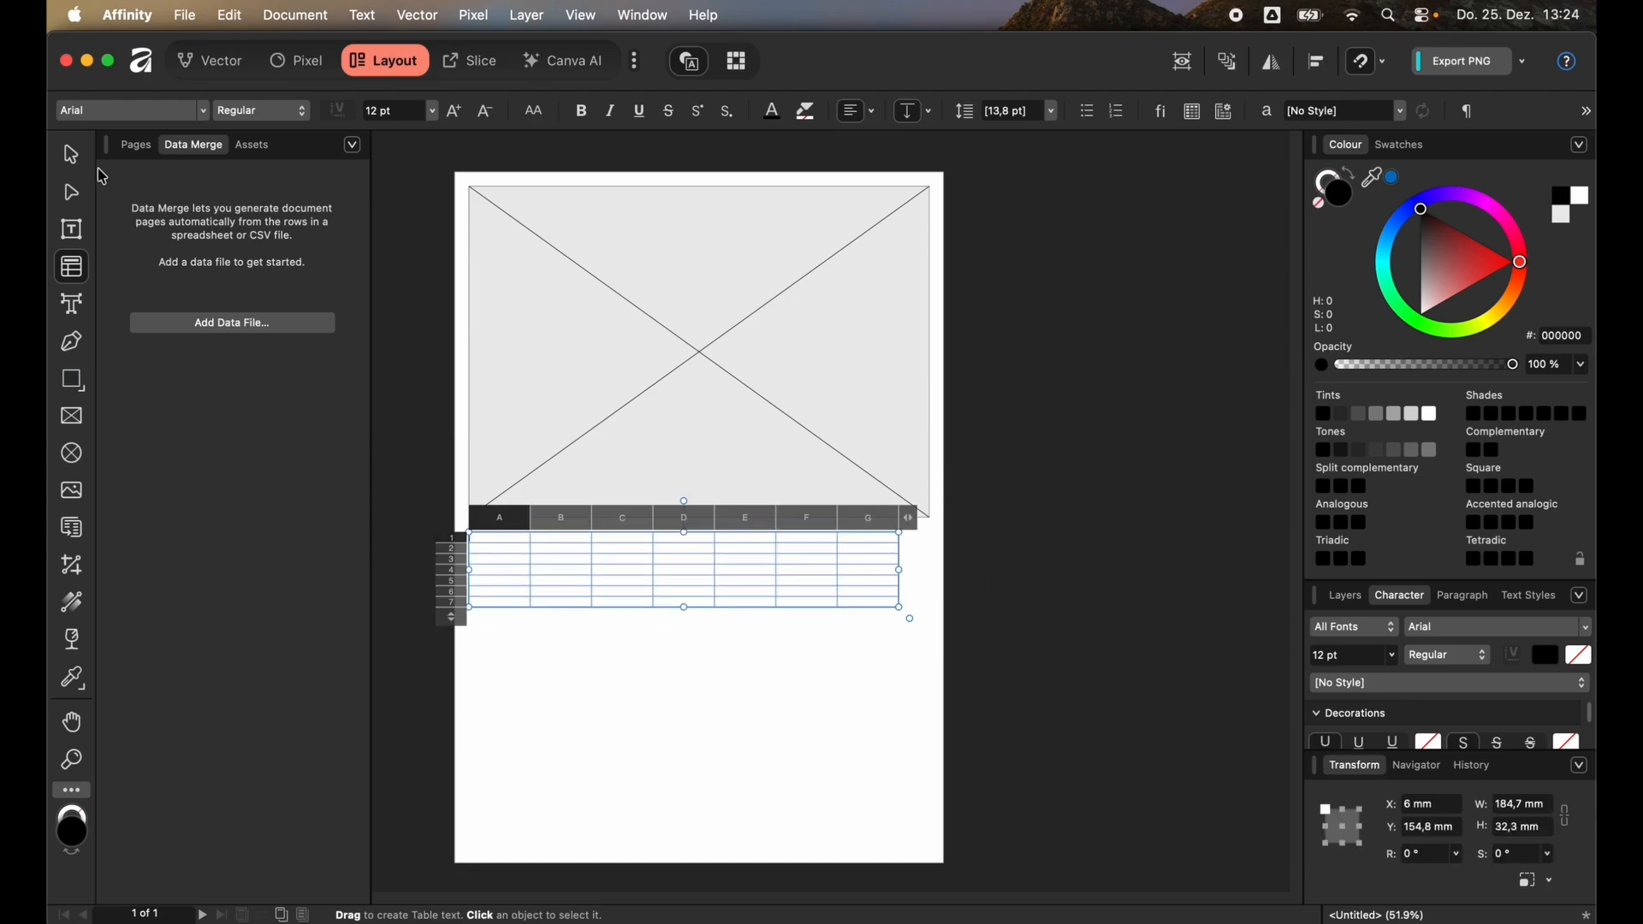
left_click(685, 610)
left_click_drag(627, 592, 629, 611)
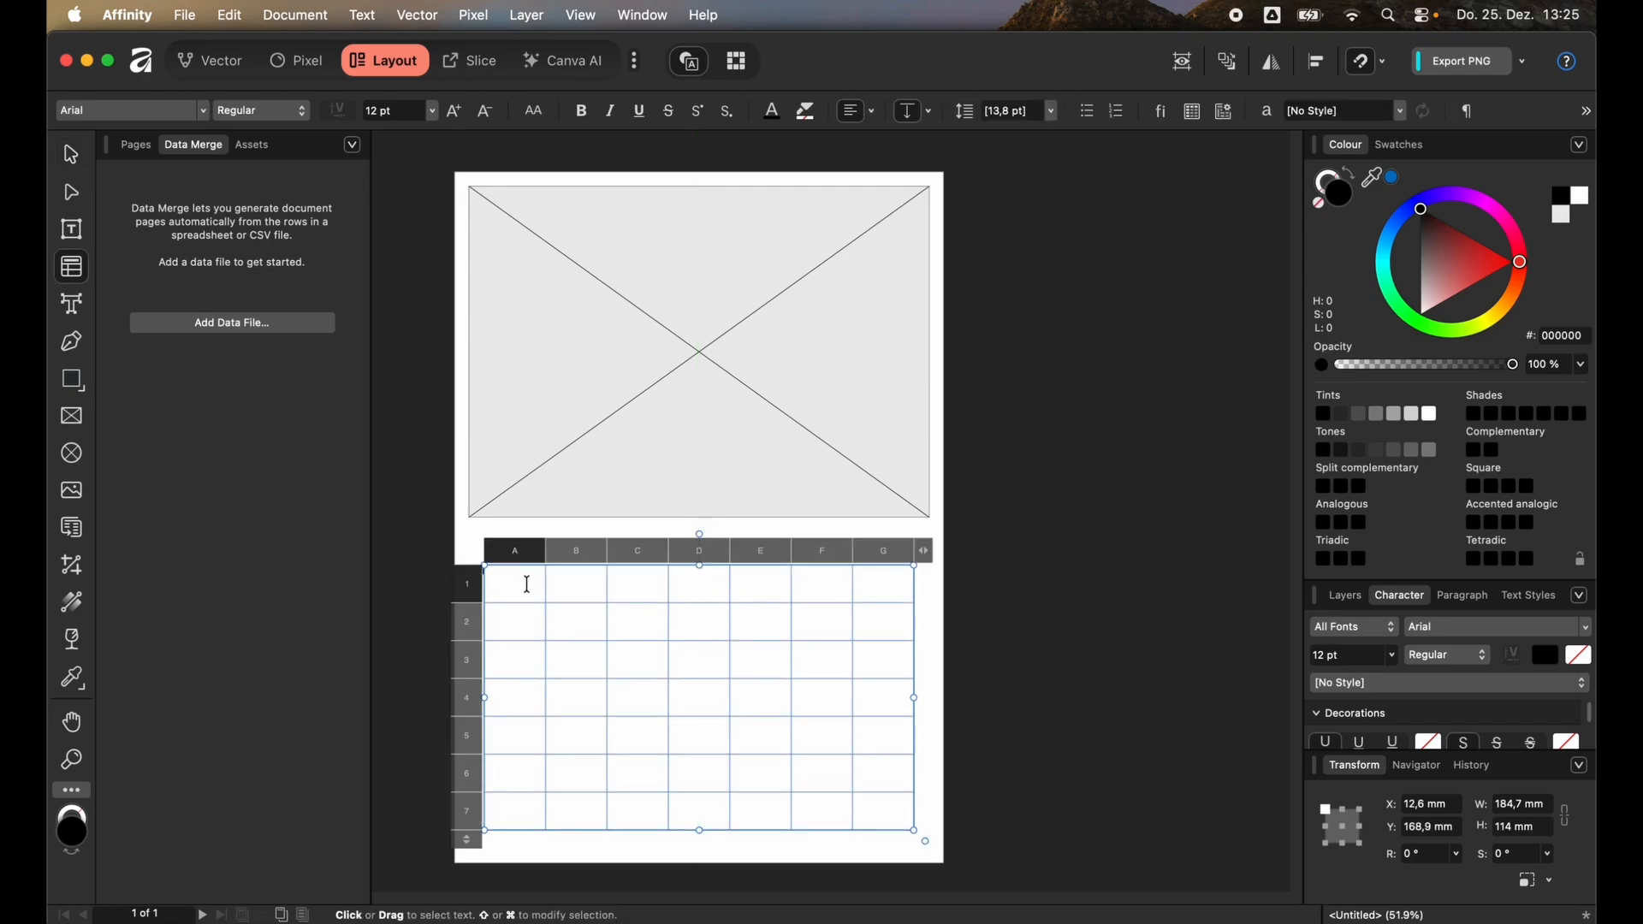
- Fill the table's first row with Monday to Sunday and put # placeholders in the cells below, ending at the last row's second cell
type("Monday\tTuesday\tWednesday\tThursday\tFriday\tSaturday\tSunday")
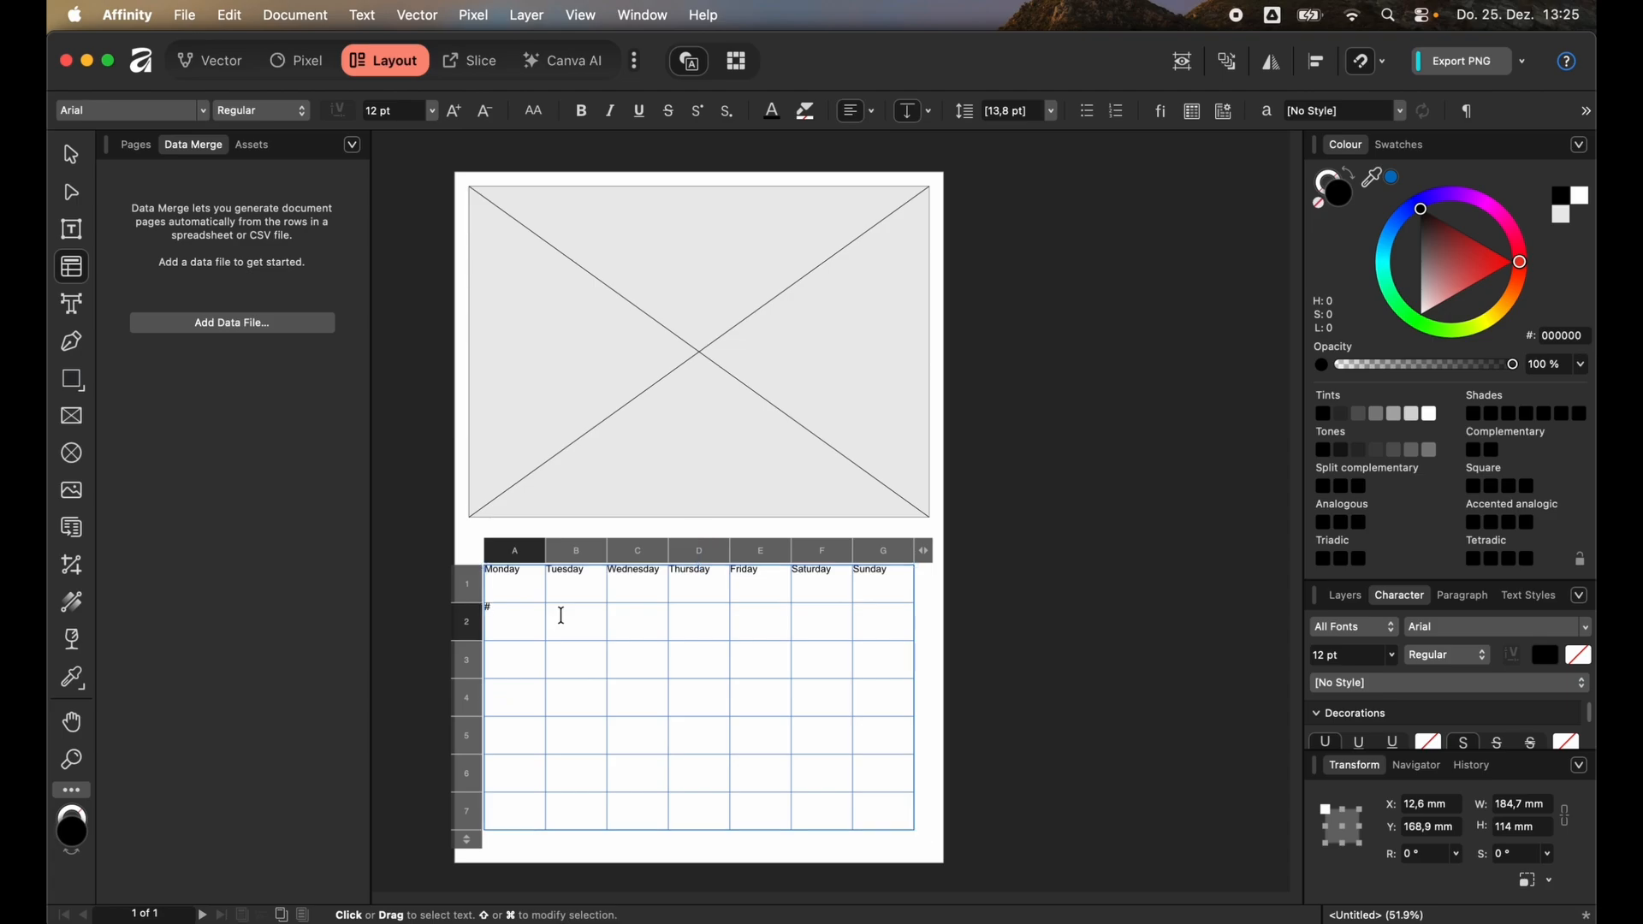
type("#\t#")
key("Tab")
type("#\t#\t#")
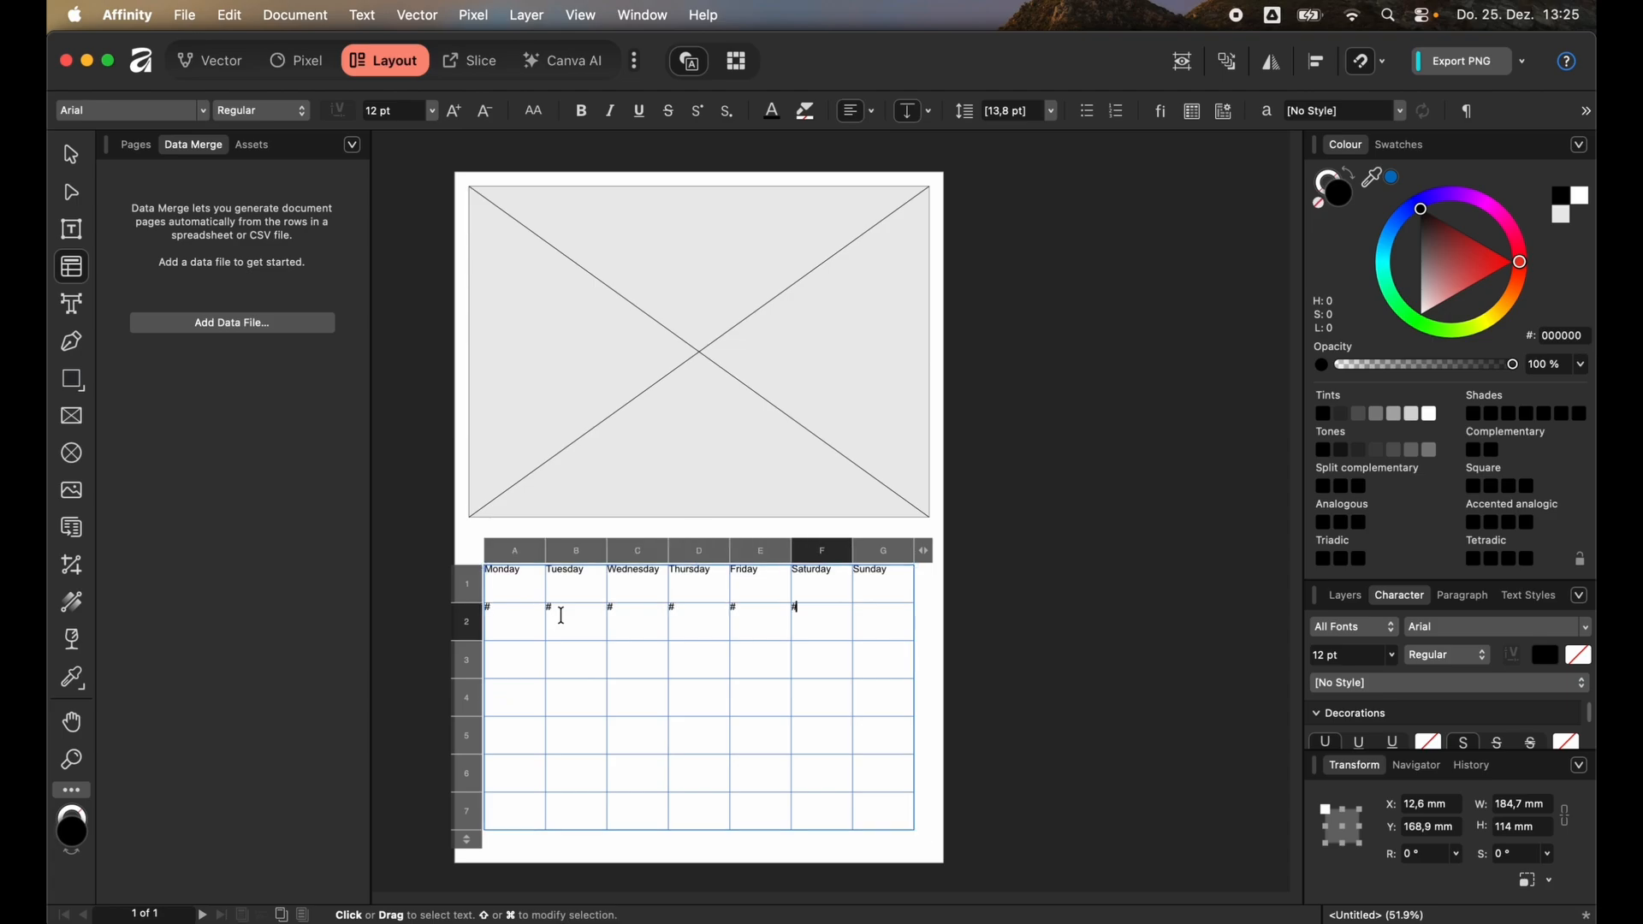
type("\t#\t#\t#\t# #\t#\t")
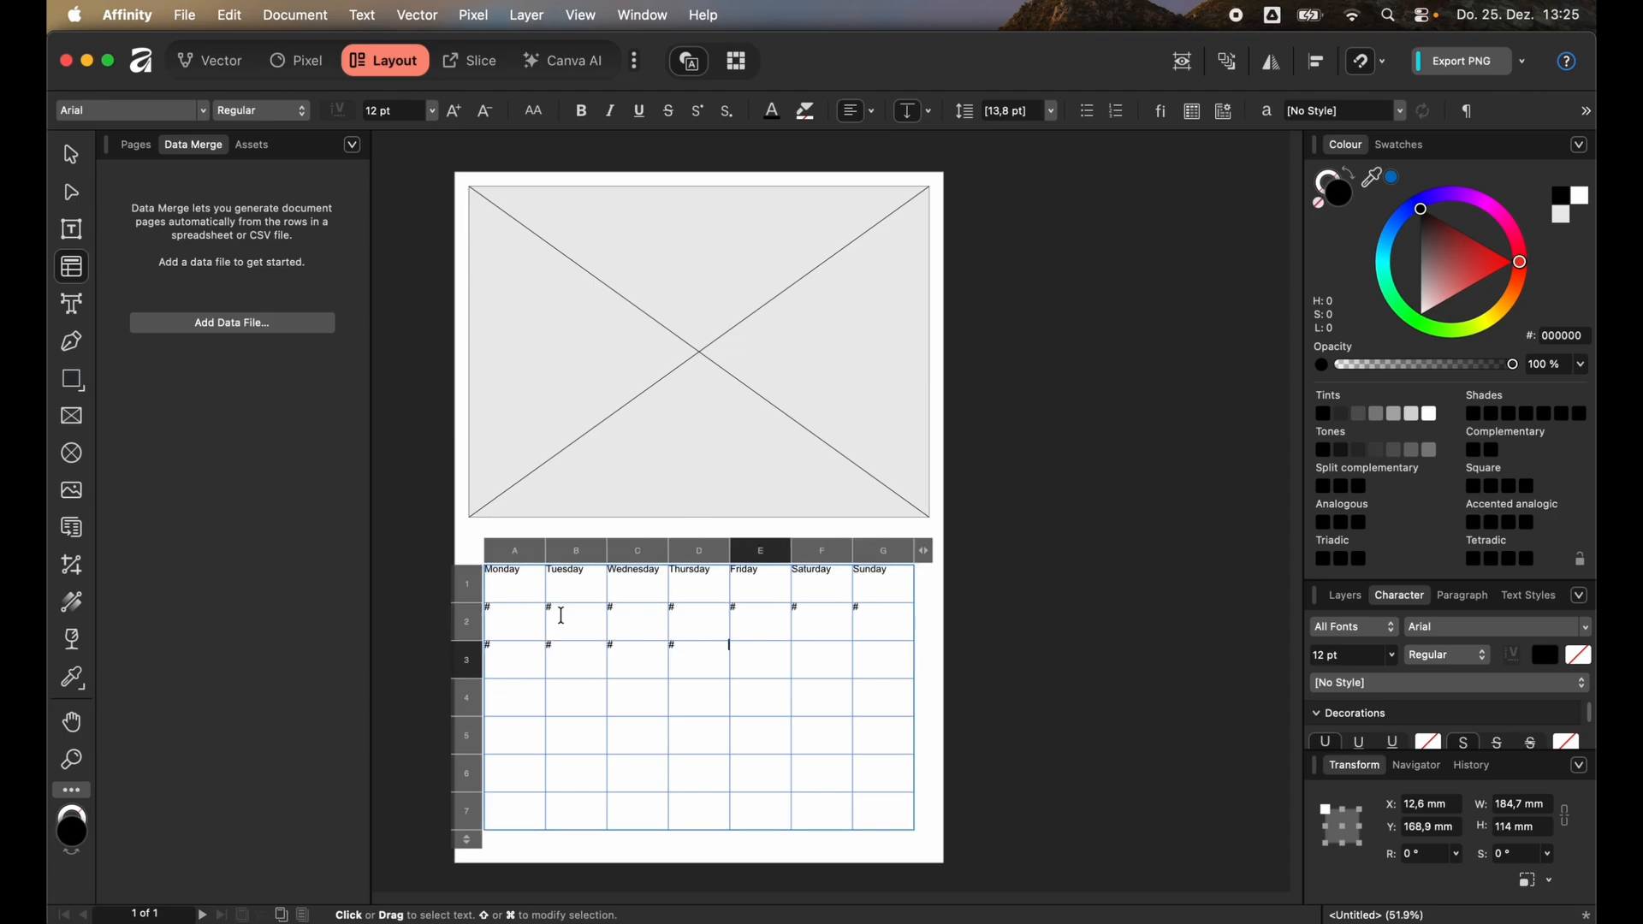
type("#\t#\t#\t#")
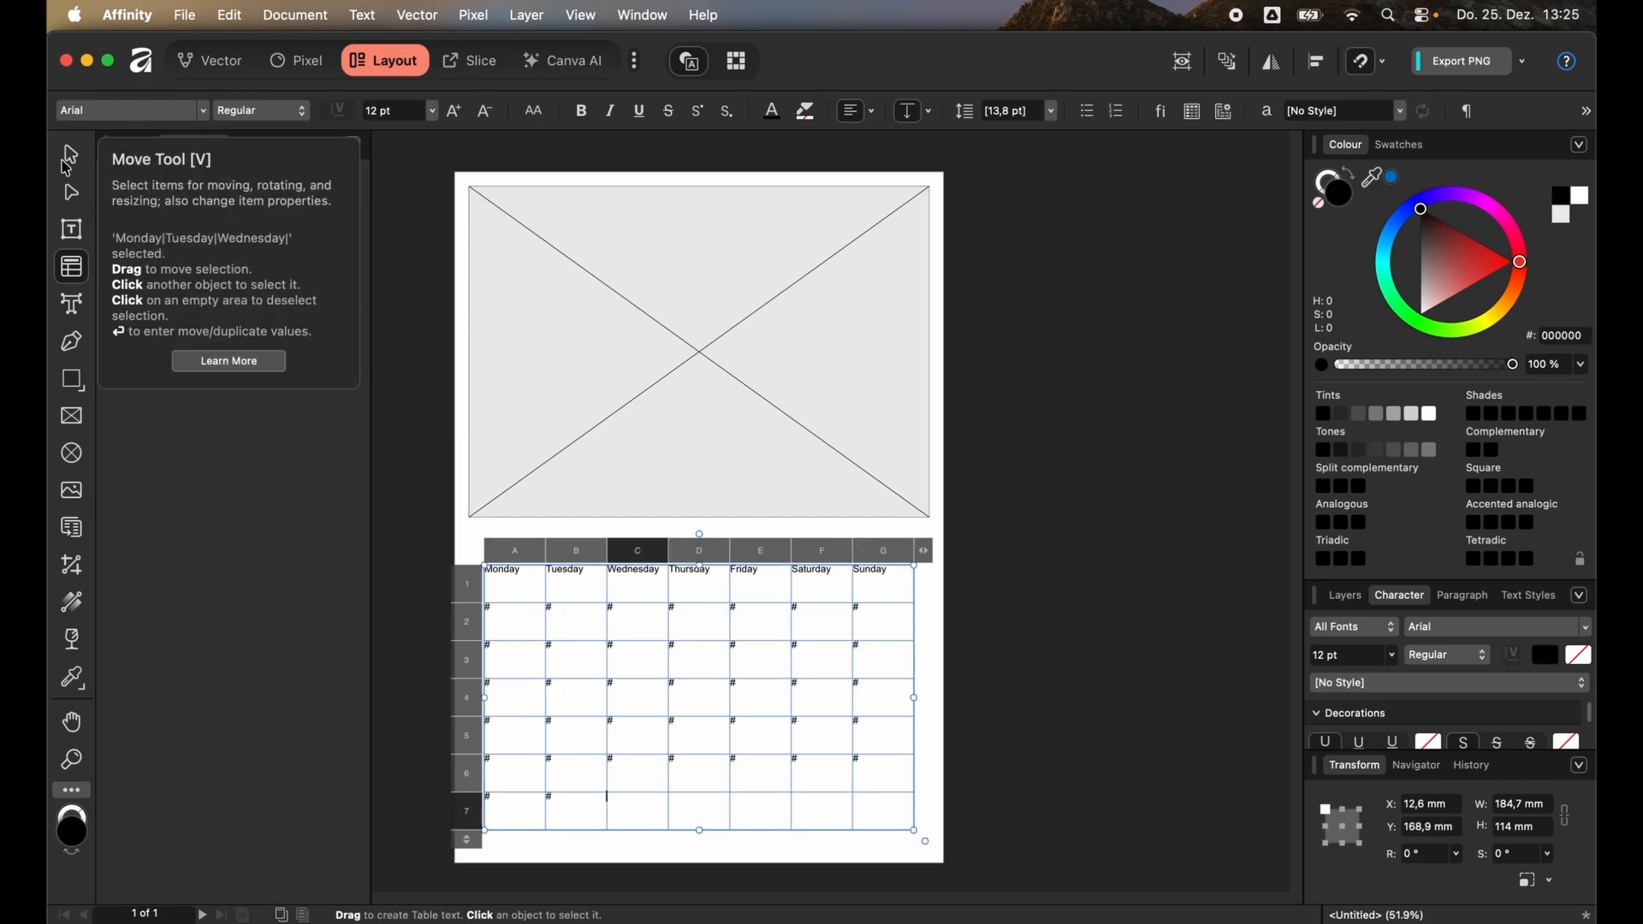
- Format the weekday header row in Seville Script Slant at 24 pt with centred text
left_click_drag(528, 579, 888, 581)
left_click(200, 109)
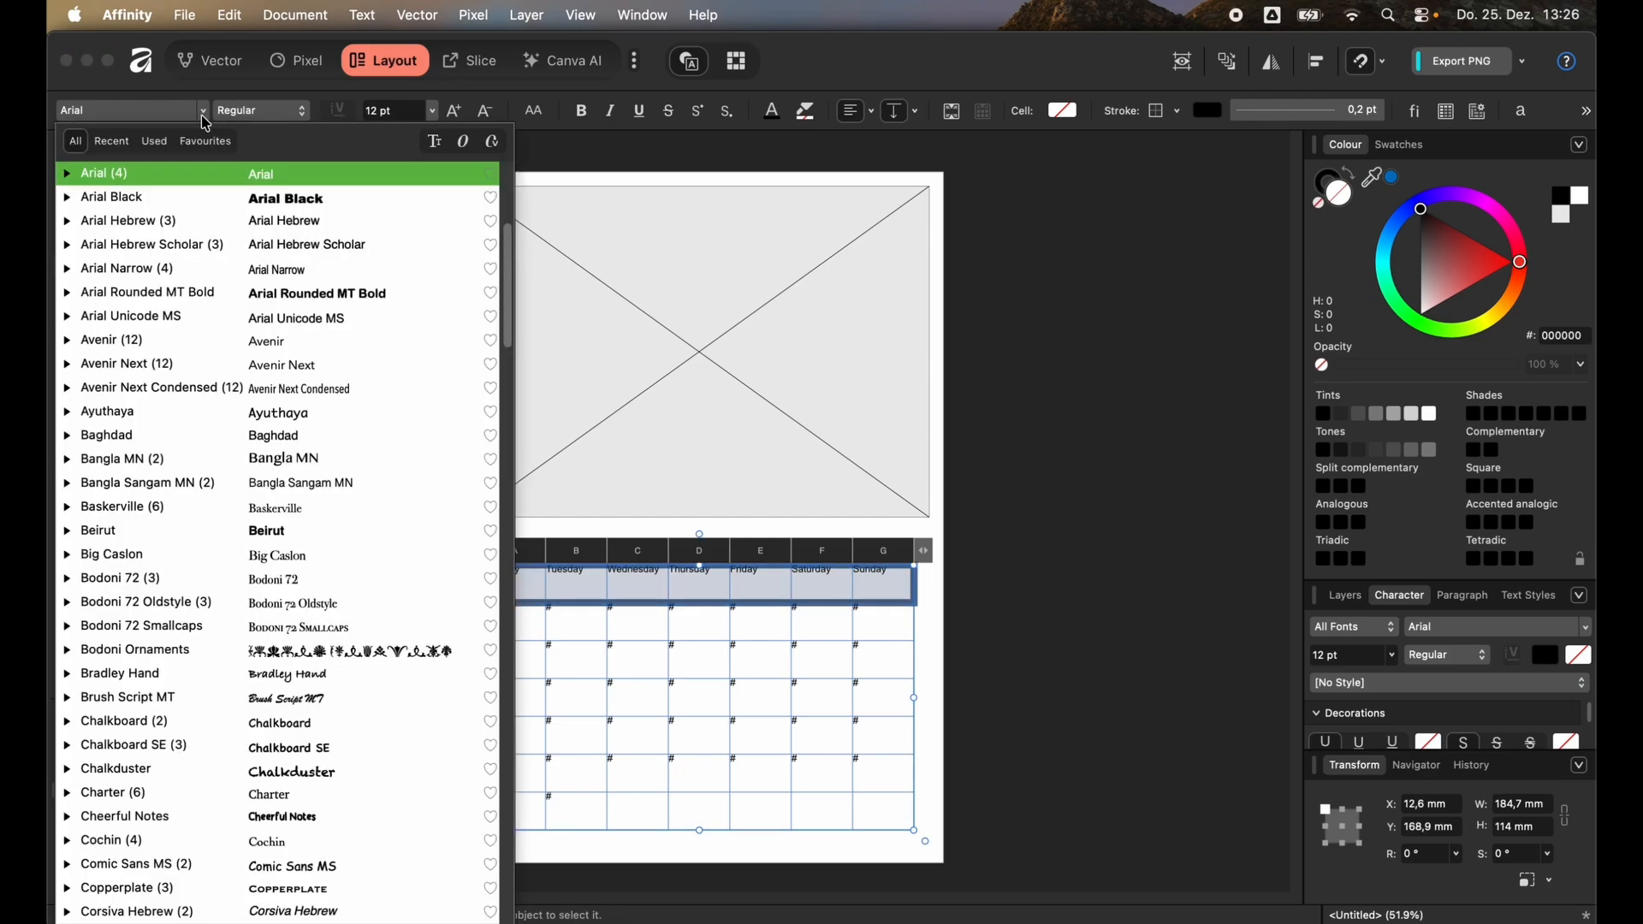
scroll(231, 691, "down", 1)
left_click(231, 691)
left_click(463, 111)
left_click(463, 111)
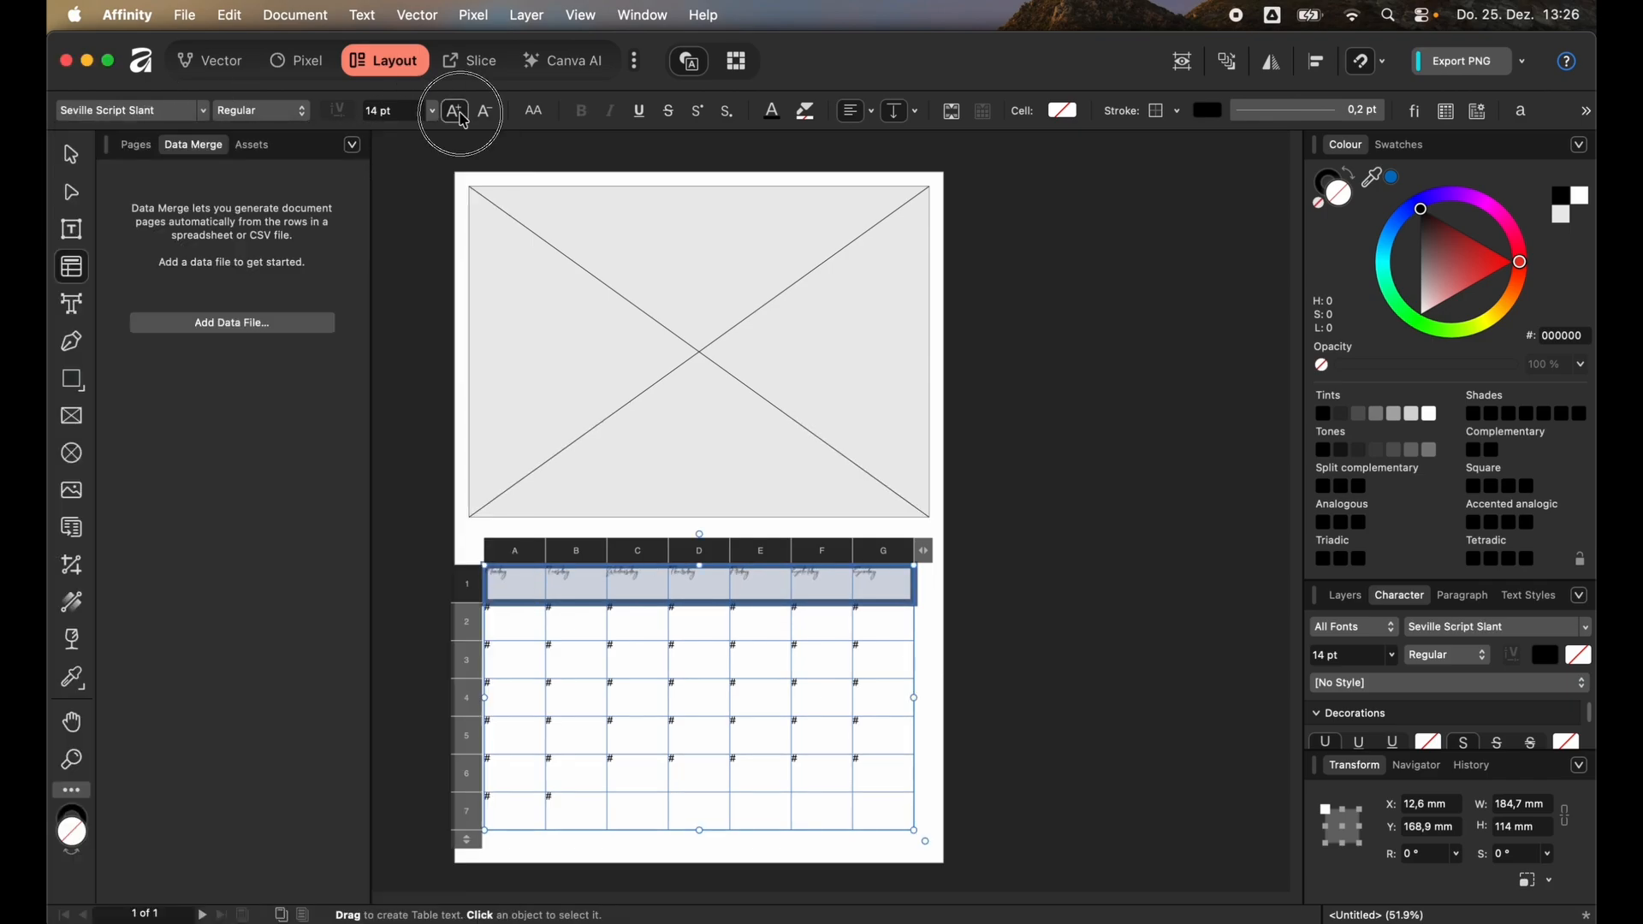
left_click(463, 112)
left_click(463, 112)
left_click(463, 114)
left_click(464, 114)
left_click(465, 118)
left_click(465, 120)
left_click(463, 119)
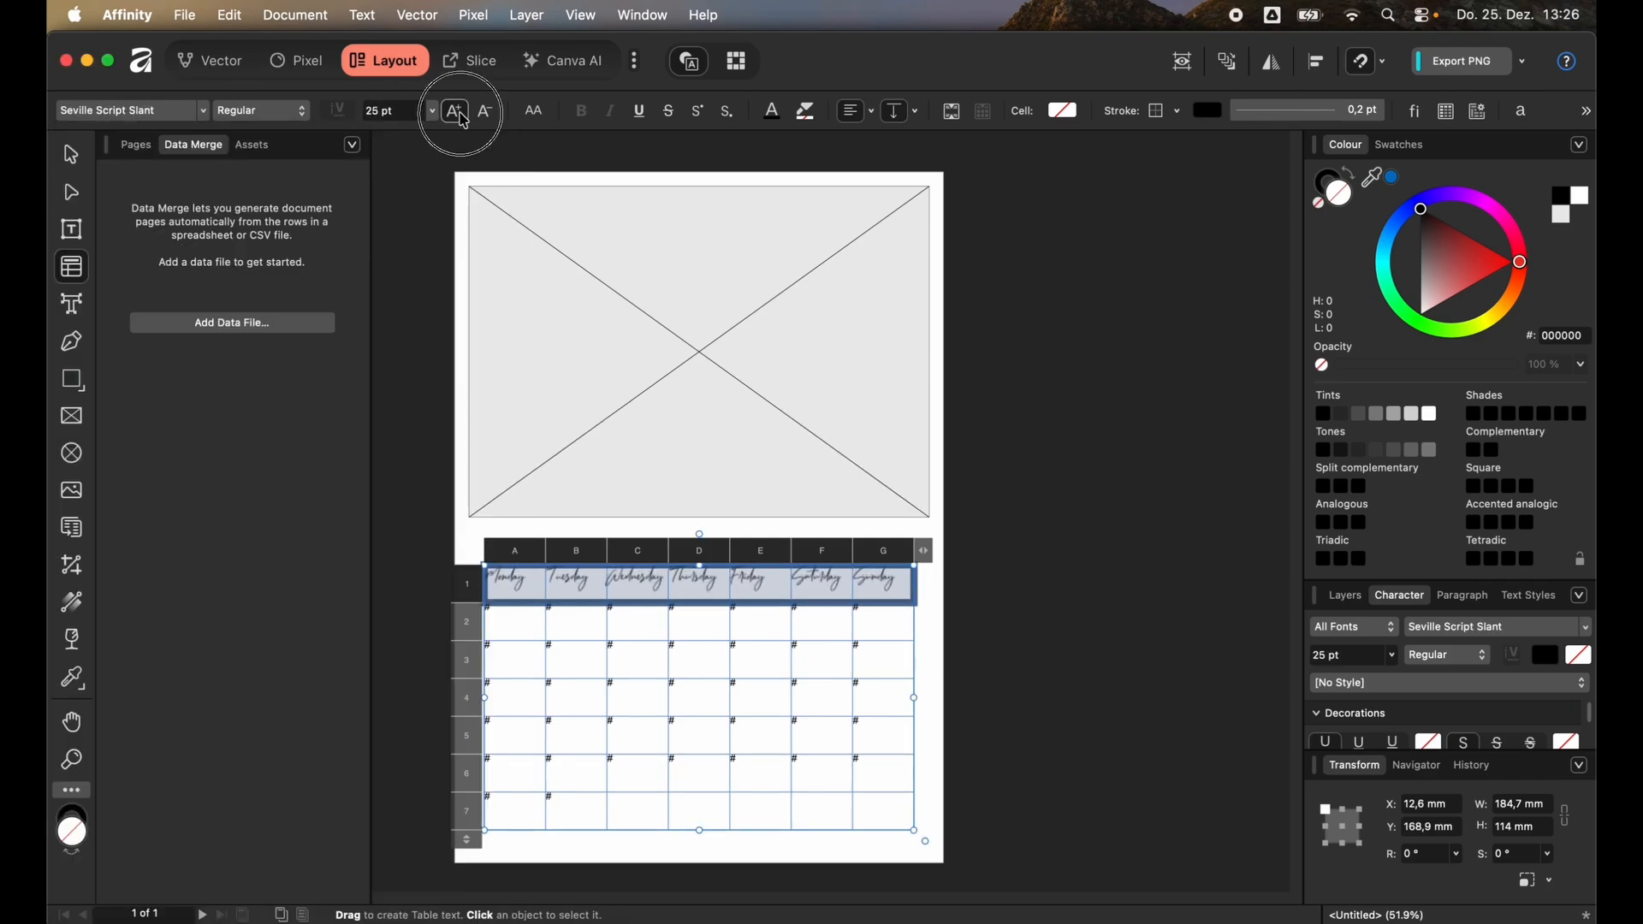
left_click(462, 120)
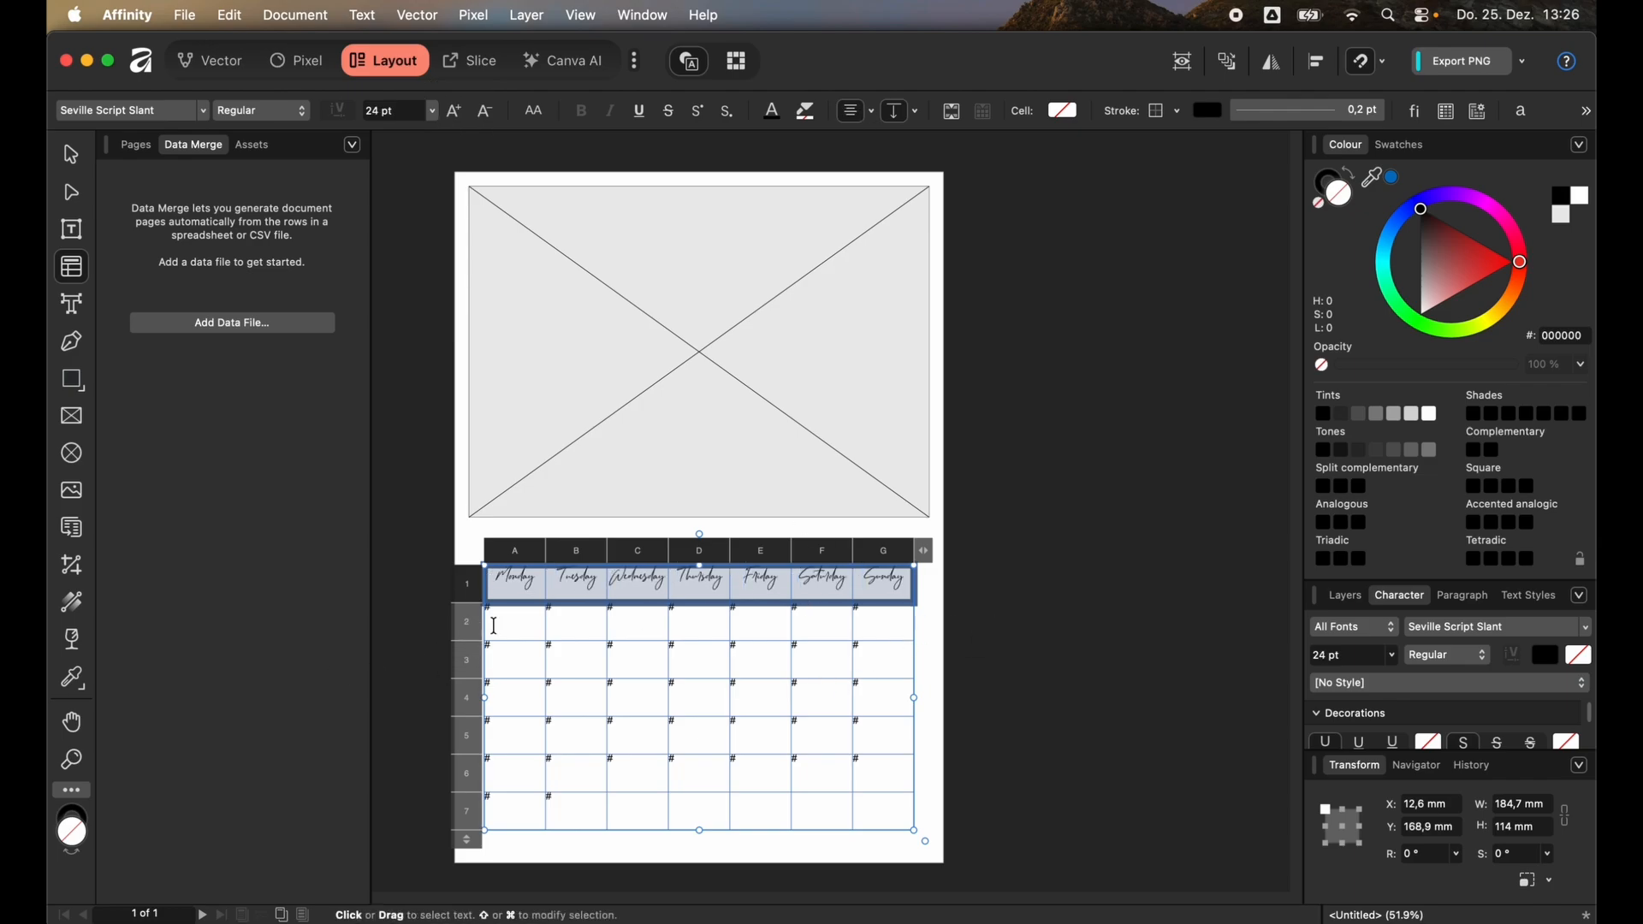
- Set the text in all cells below the weekday header to 24 pt and align it right
left_click_drag(505, 620, 881, 814)
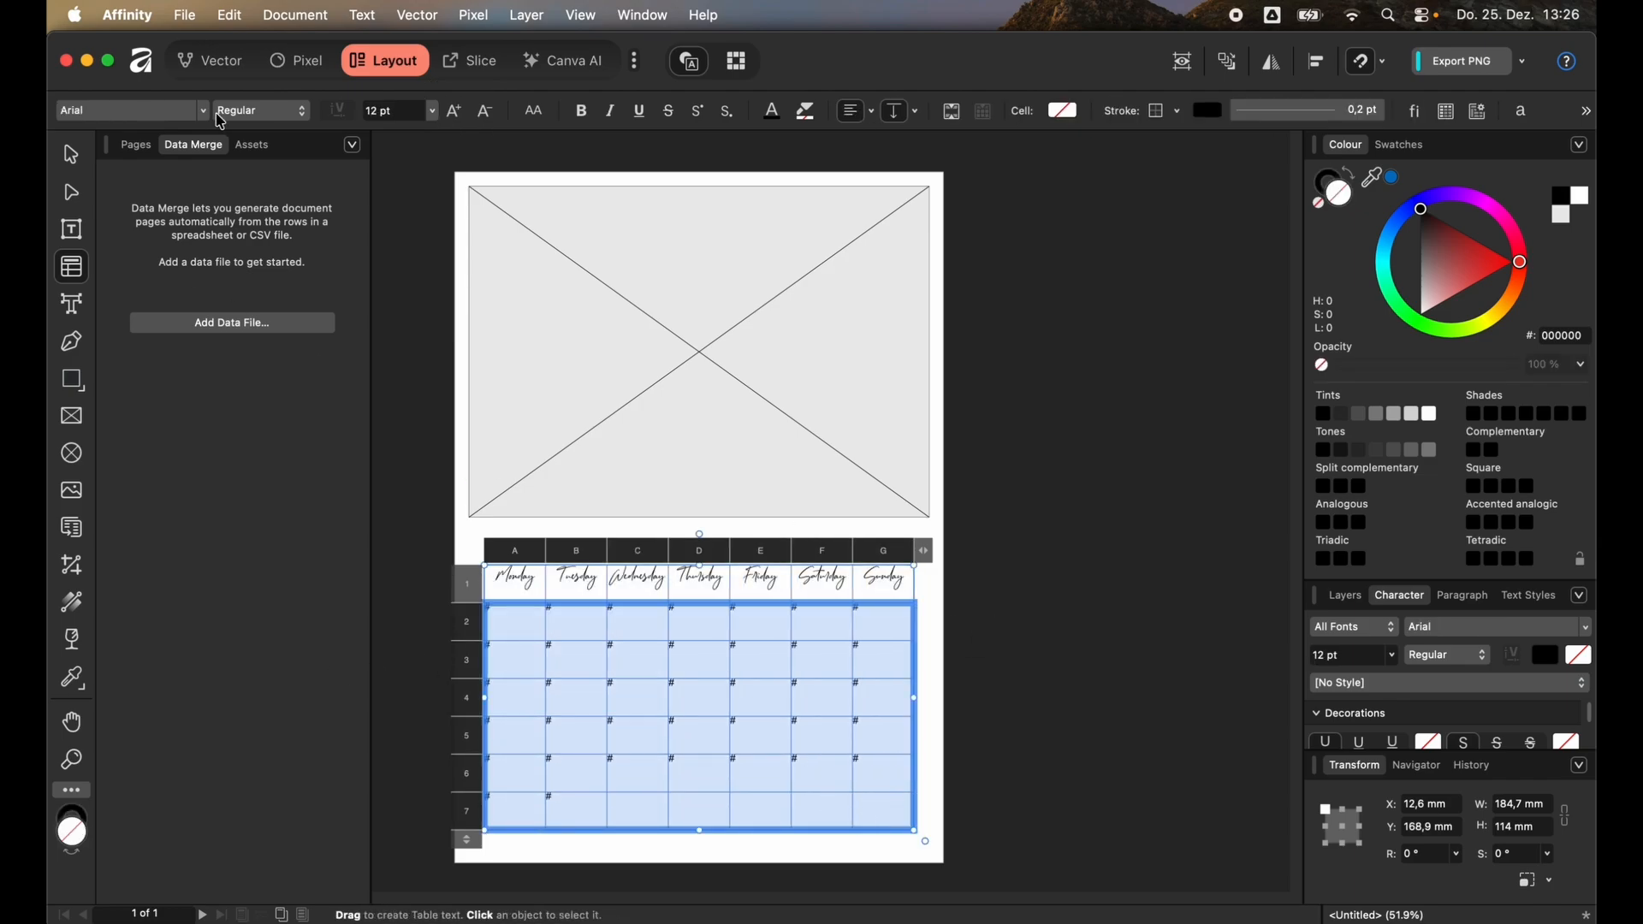
left_click(456, 112)
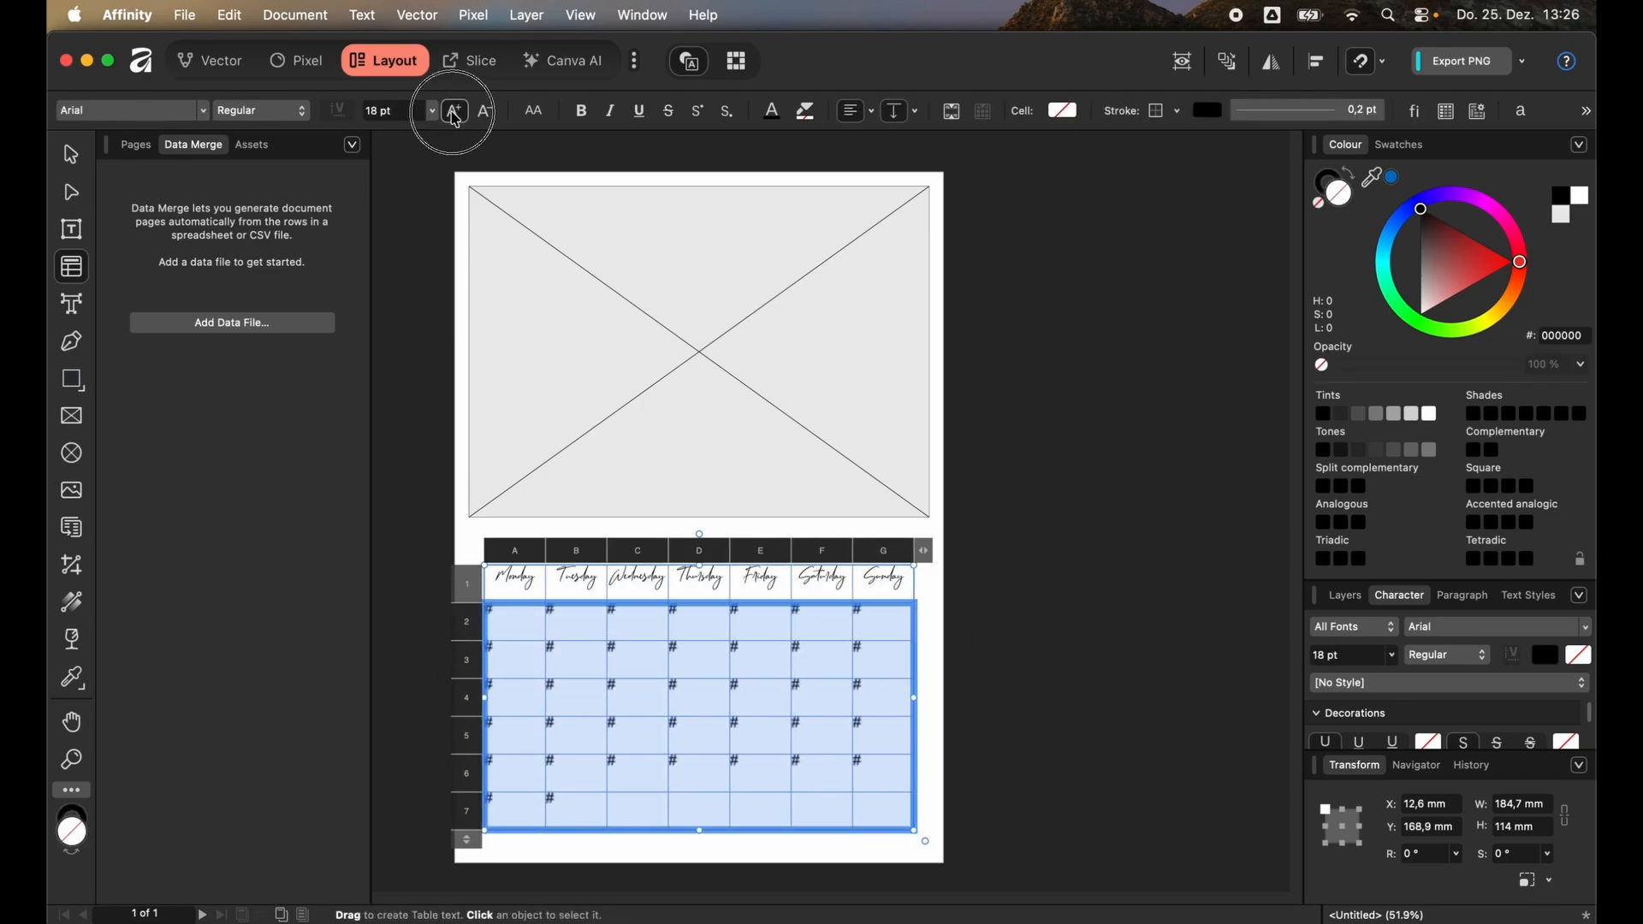
left_click(456, 113)
left_click(456, 113)
left_click(853, 113)
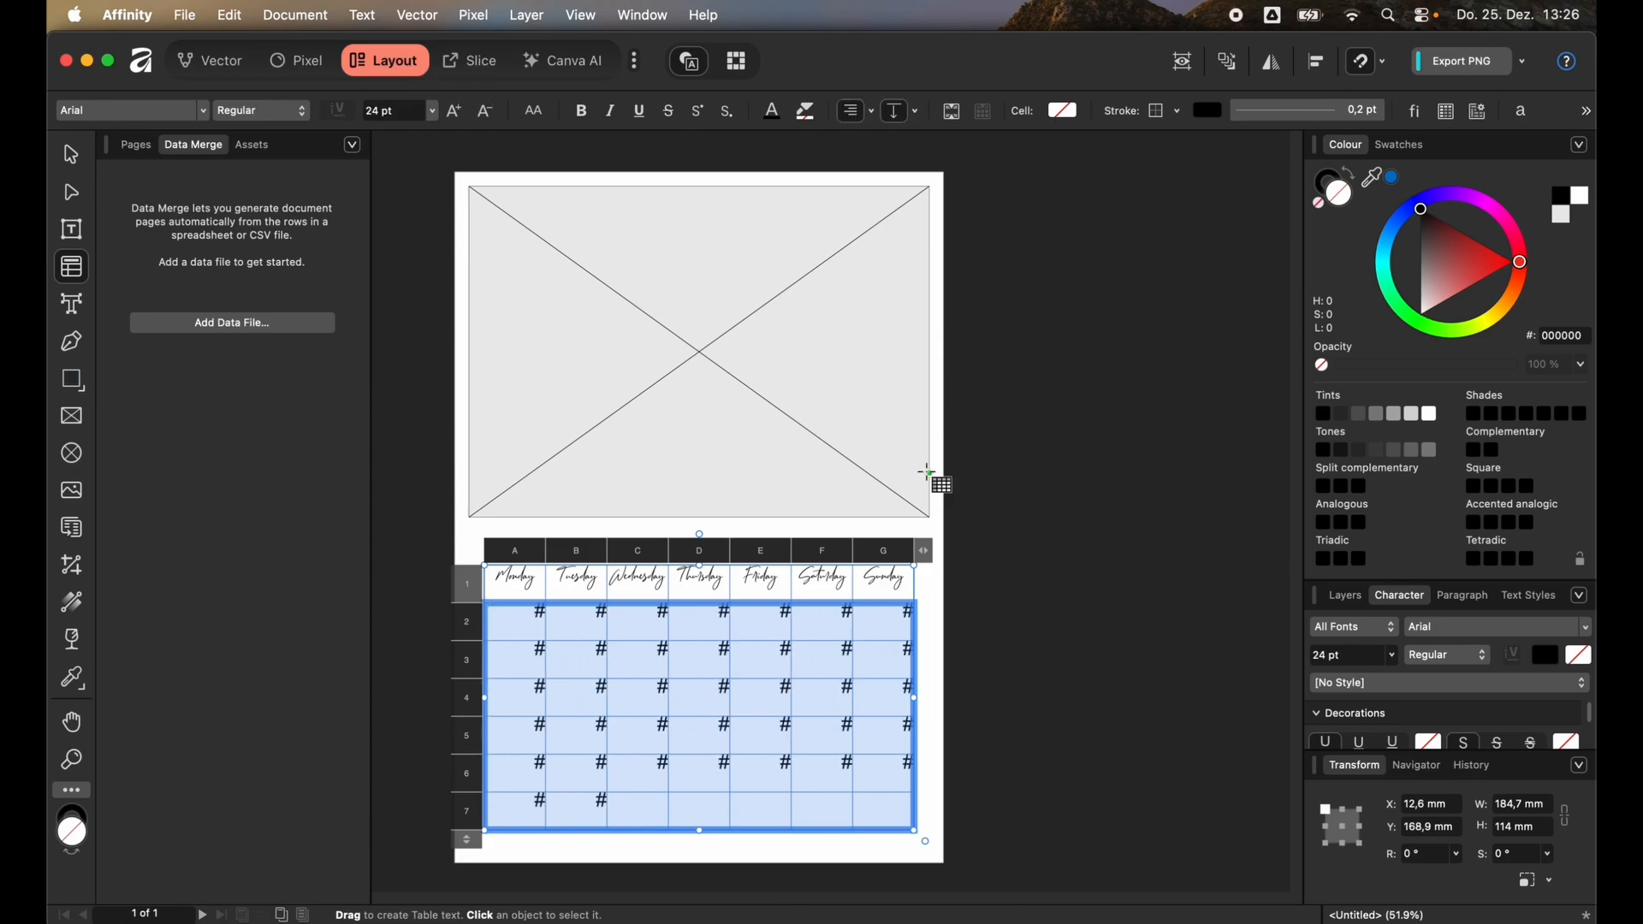
- Remove the stroke colour from all borders of the entire table
key("super+a")
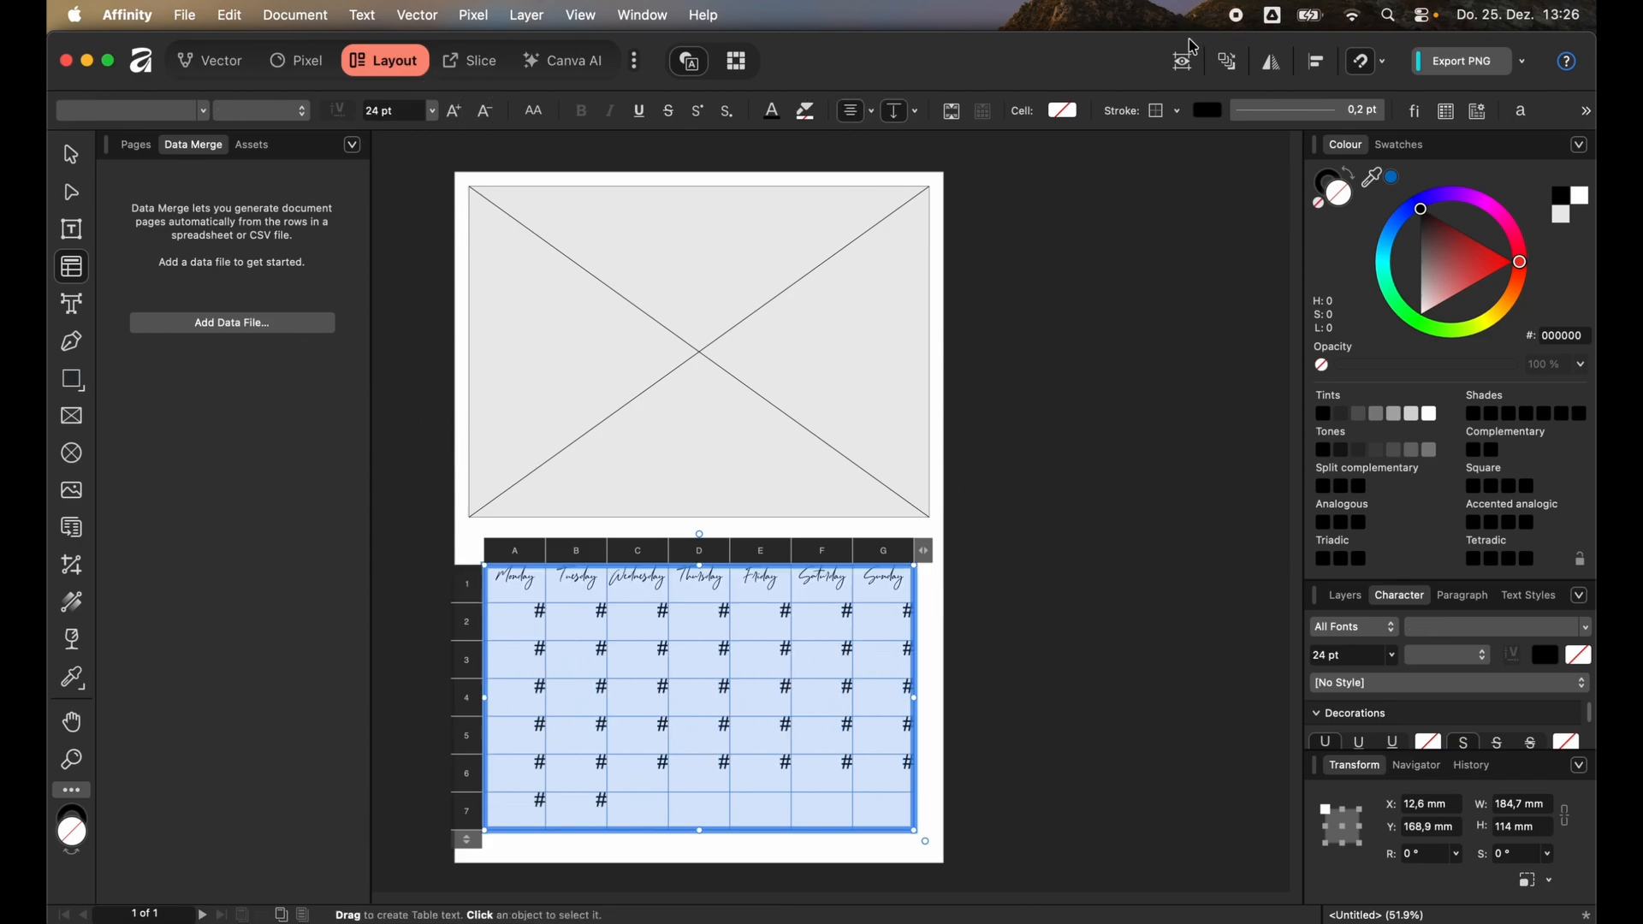
left_click(1180, 113)
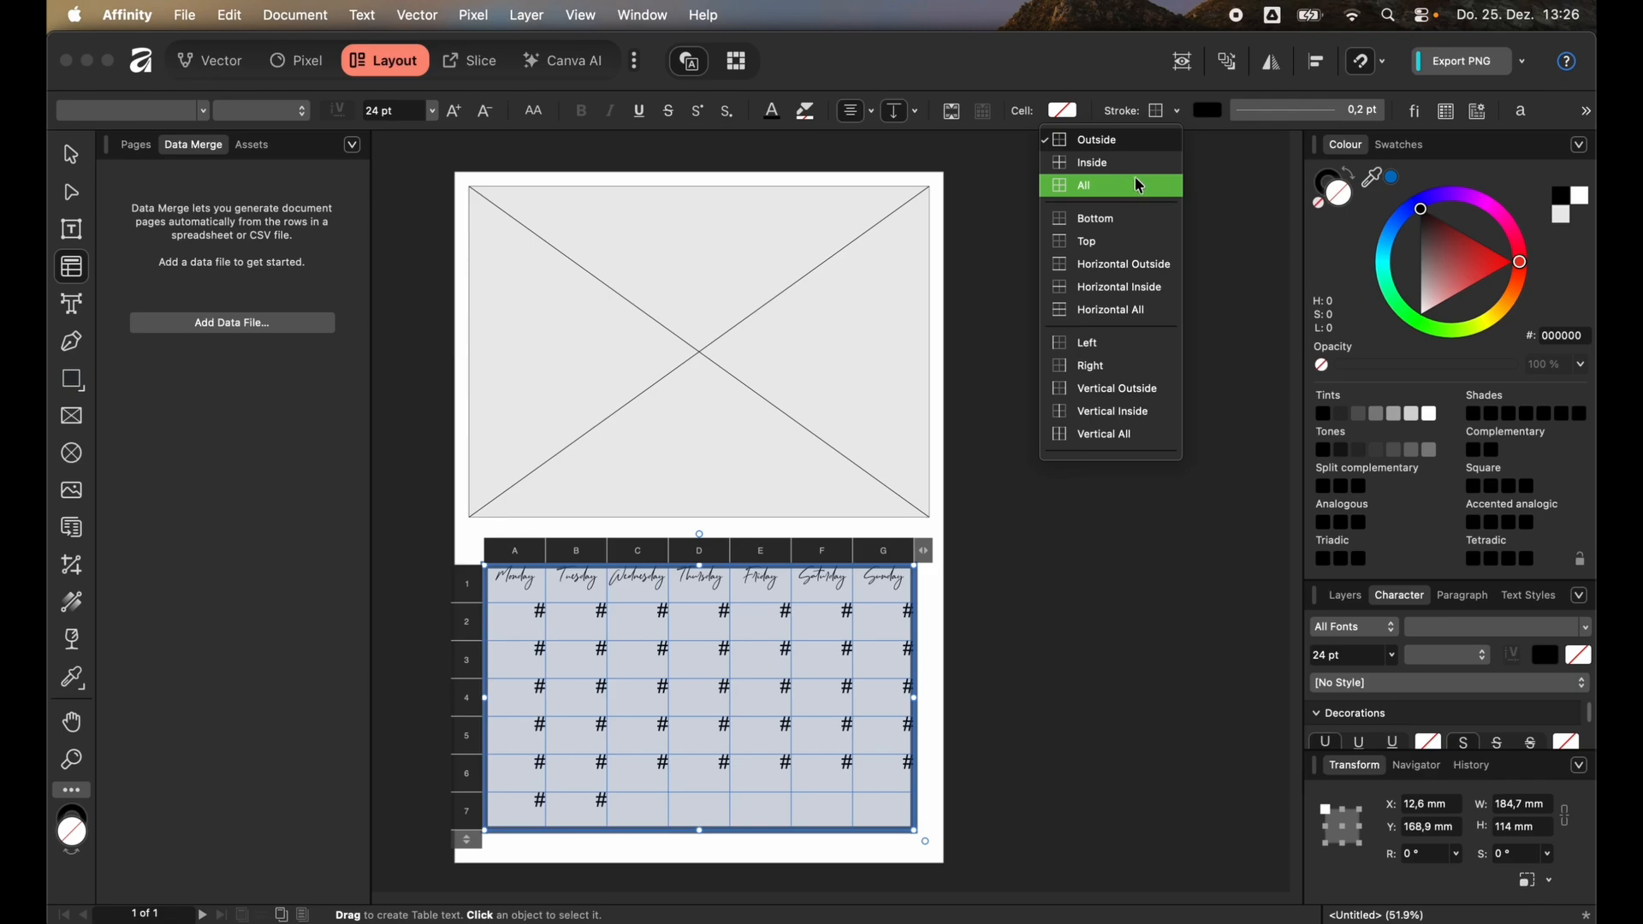
left_click(1140, 179)
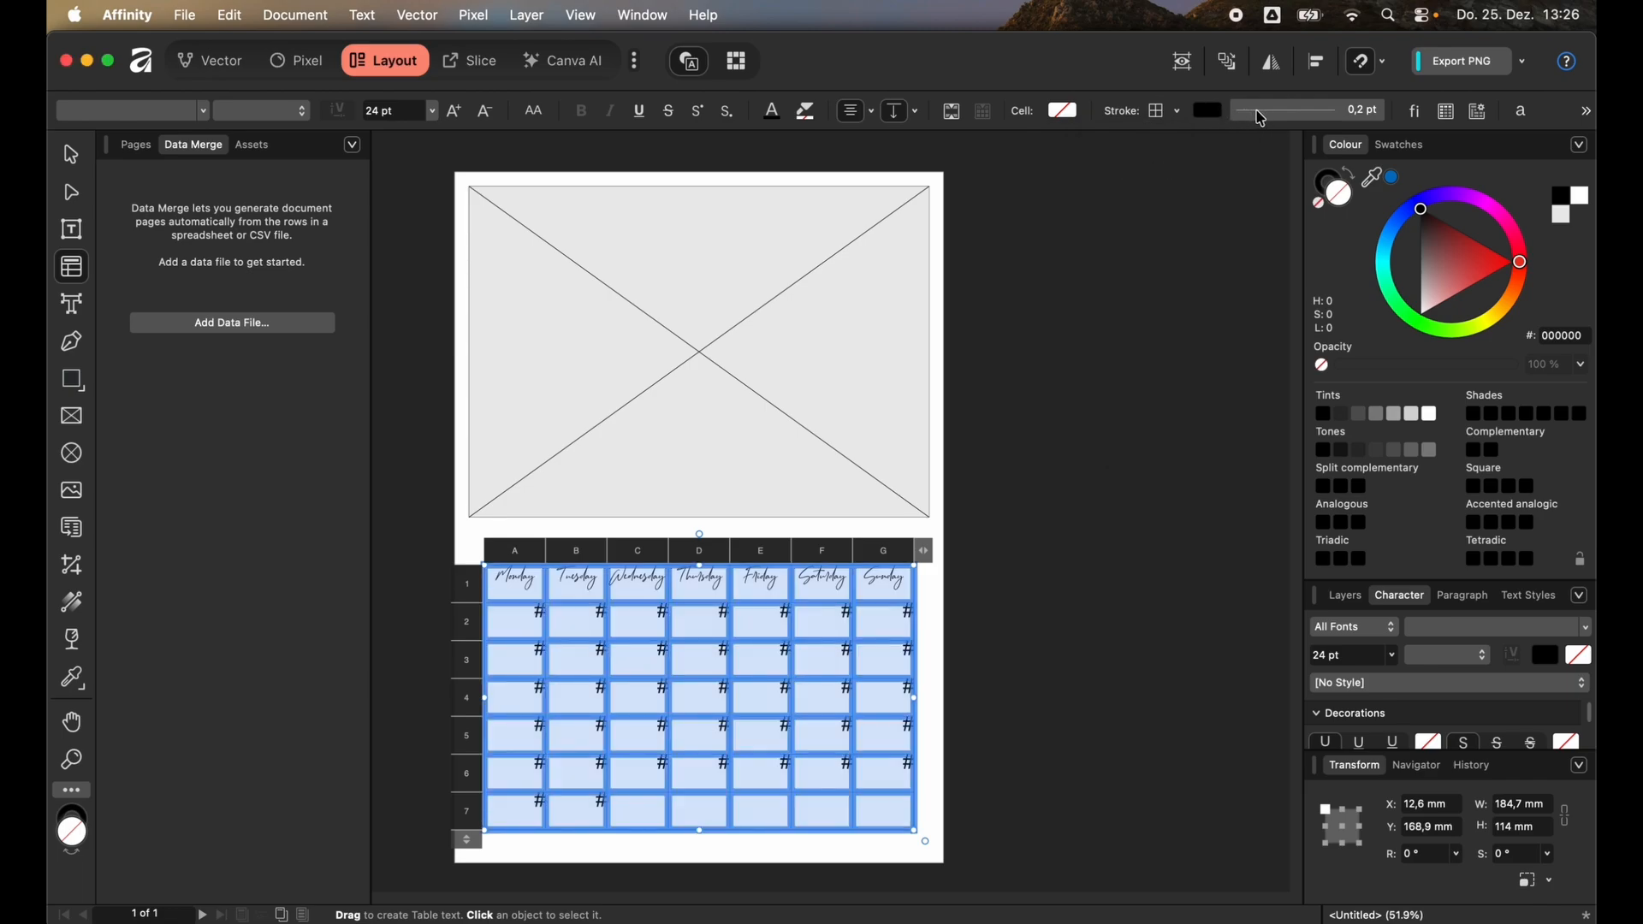
left_click(1215, 112)
left_click(1499, 139)
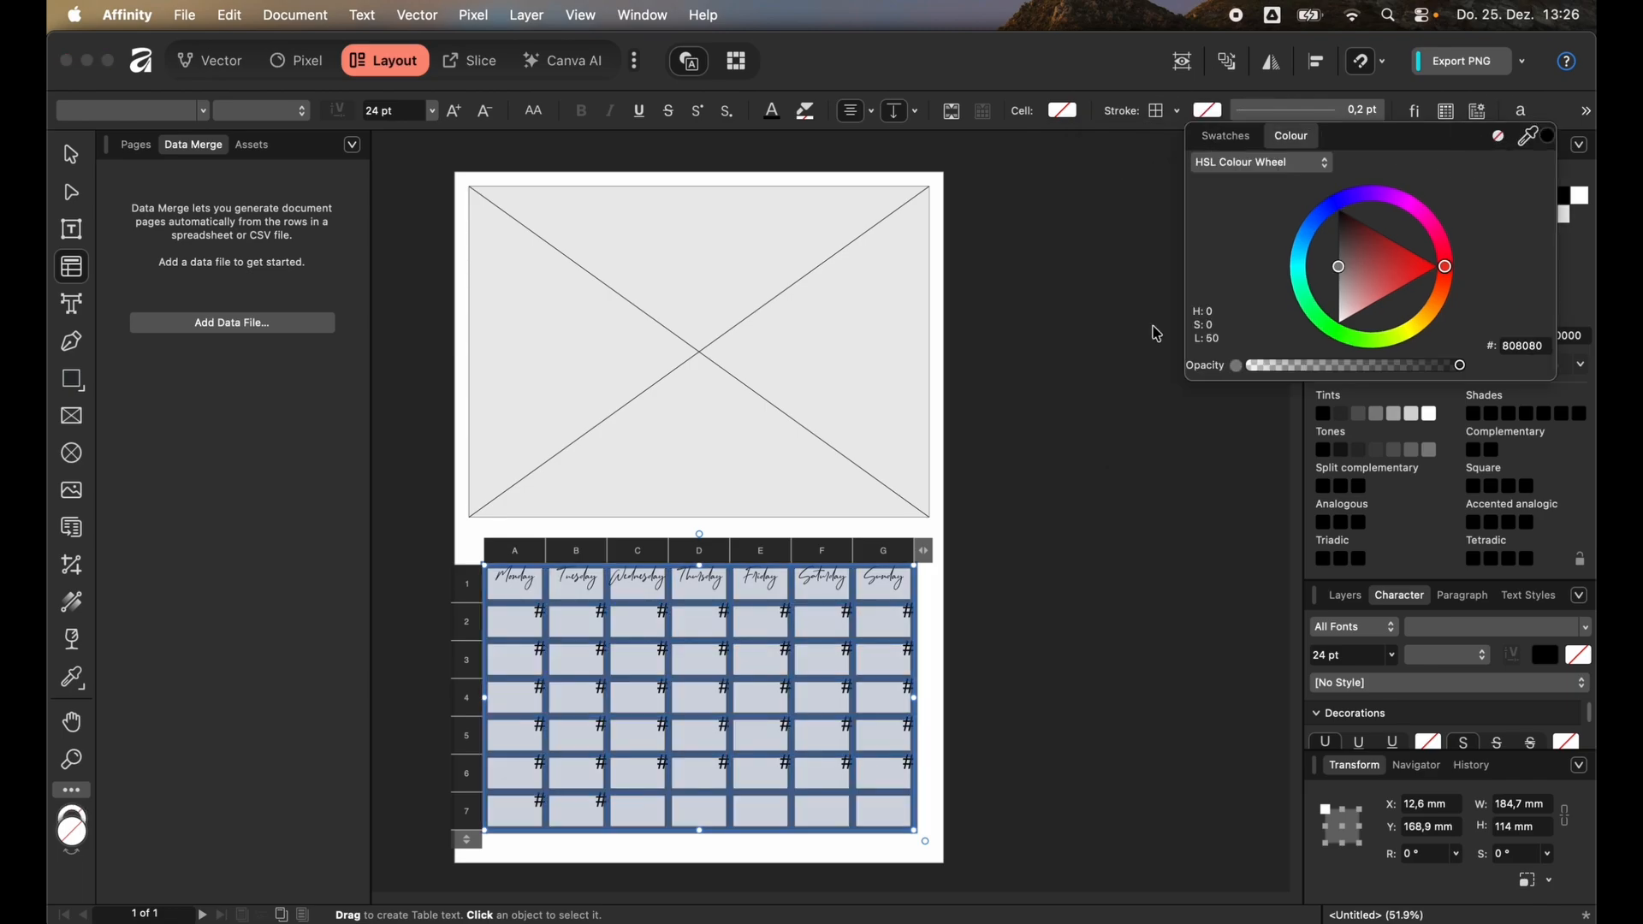
left_click(1083, 444)
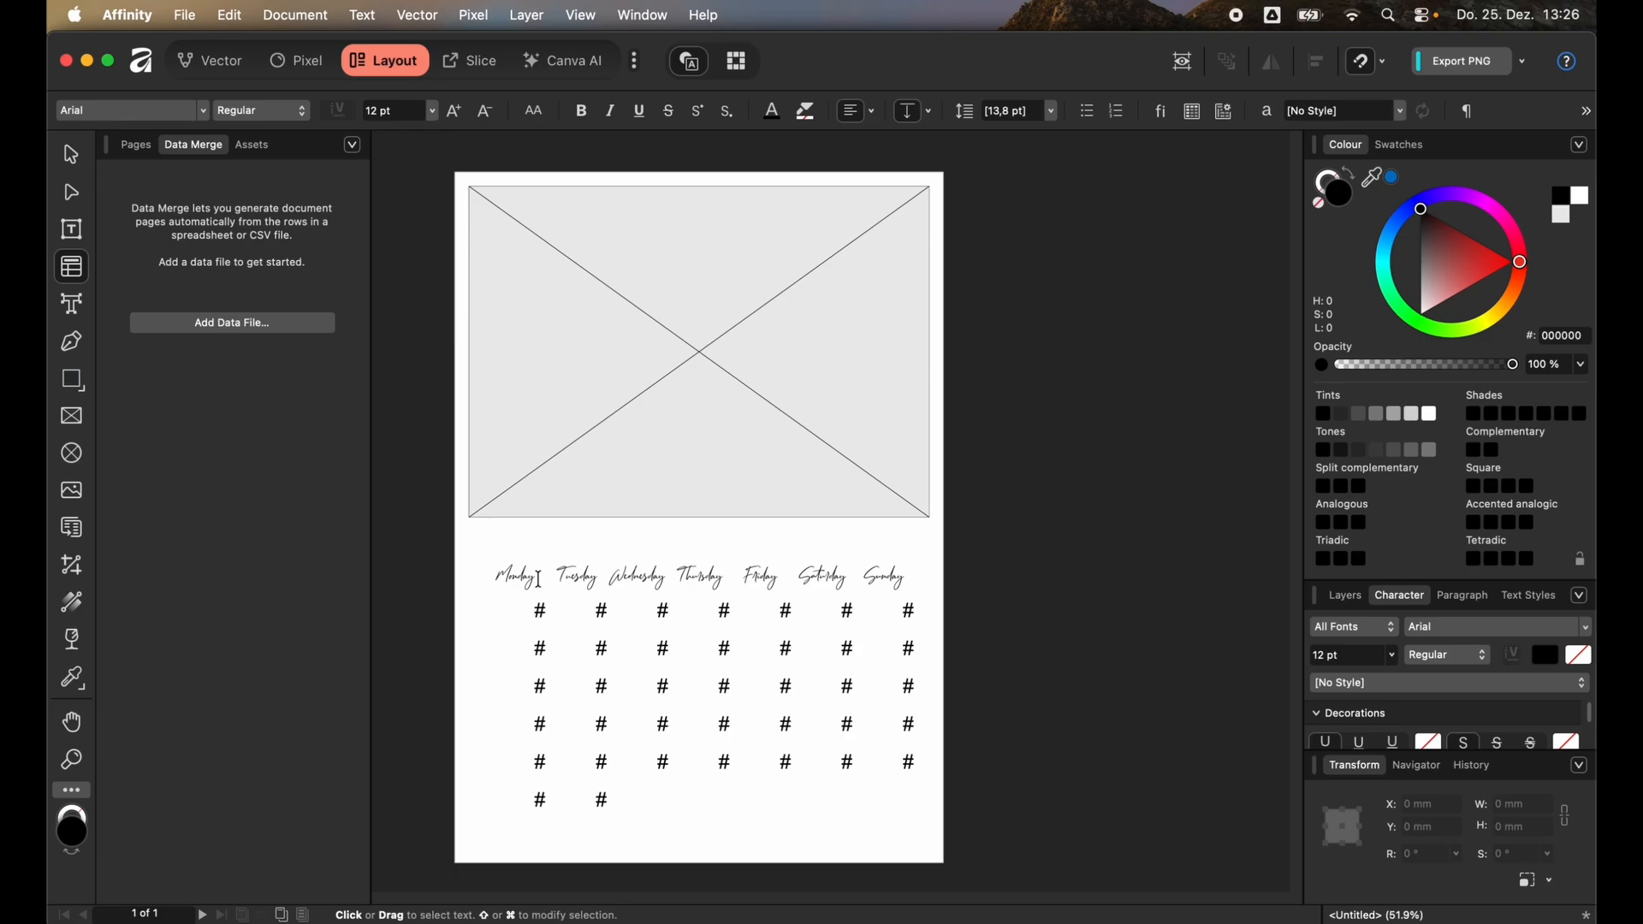
- Move the whole calendar table slightly down the page to leave more room under the picture frame
left_click_drag(664, 800, 885, 808)
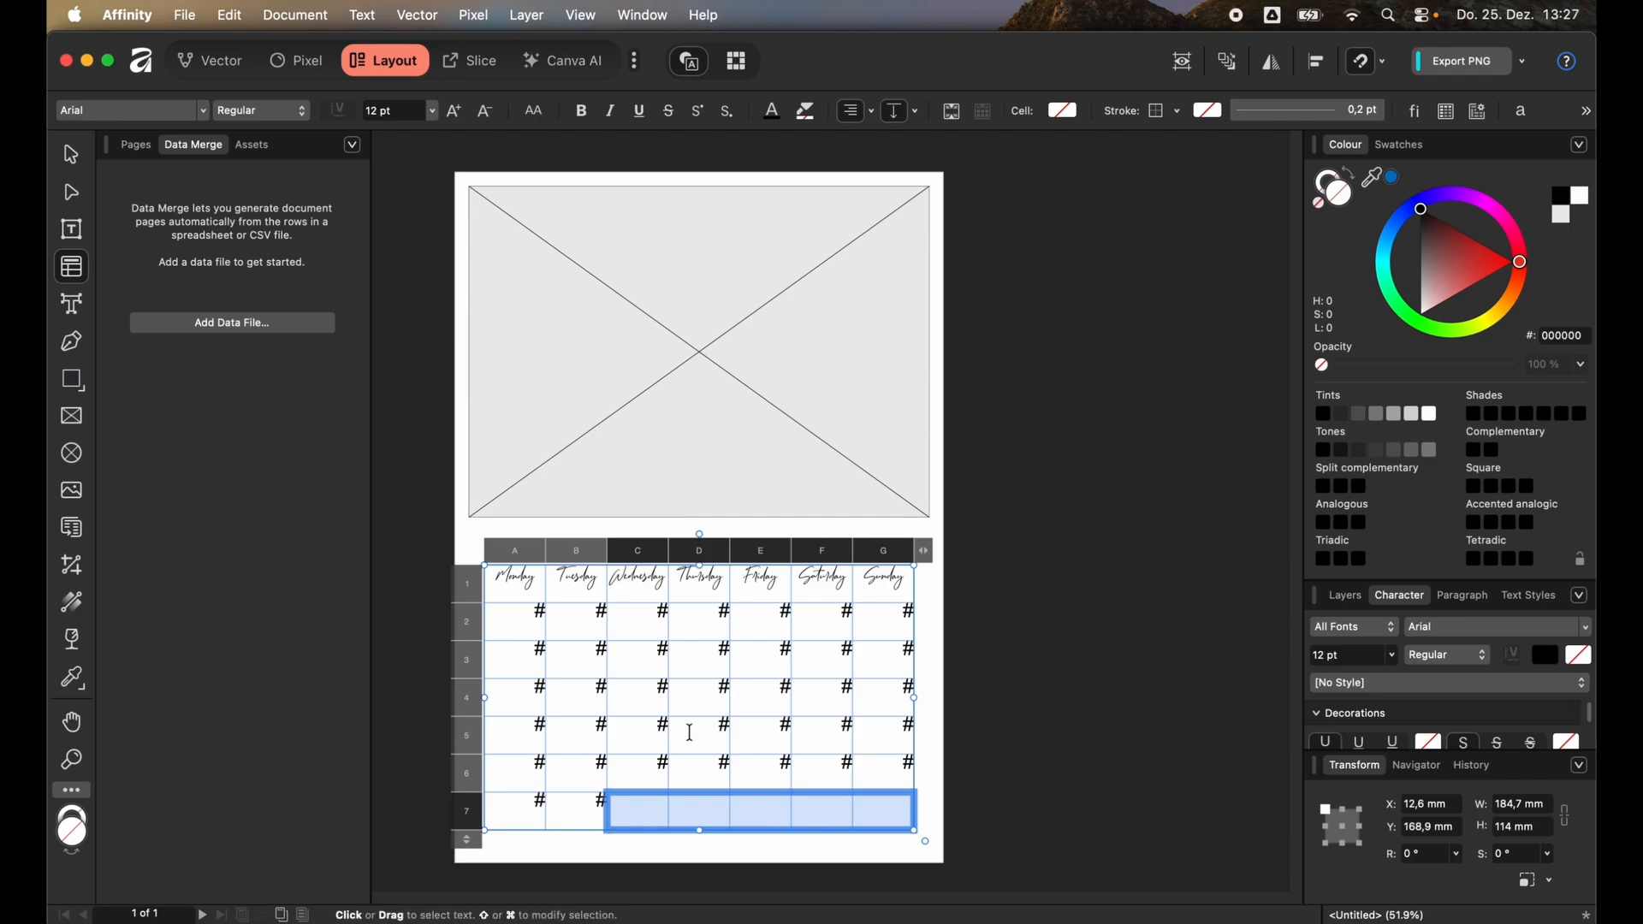
left_click(71, 155)
left_click_drag(657, 588, 657, 600)
left_click(985, 596)
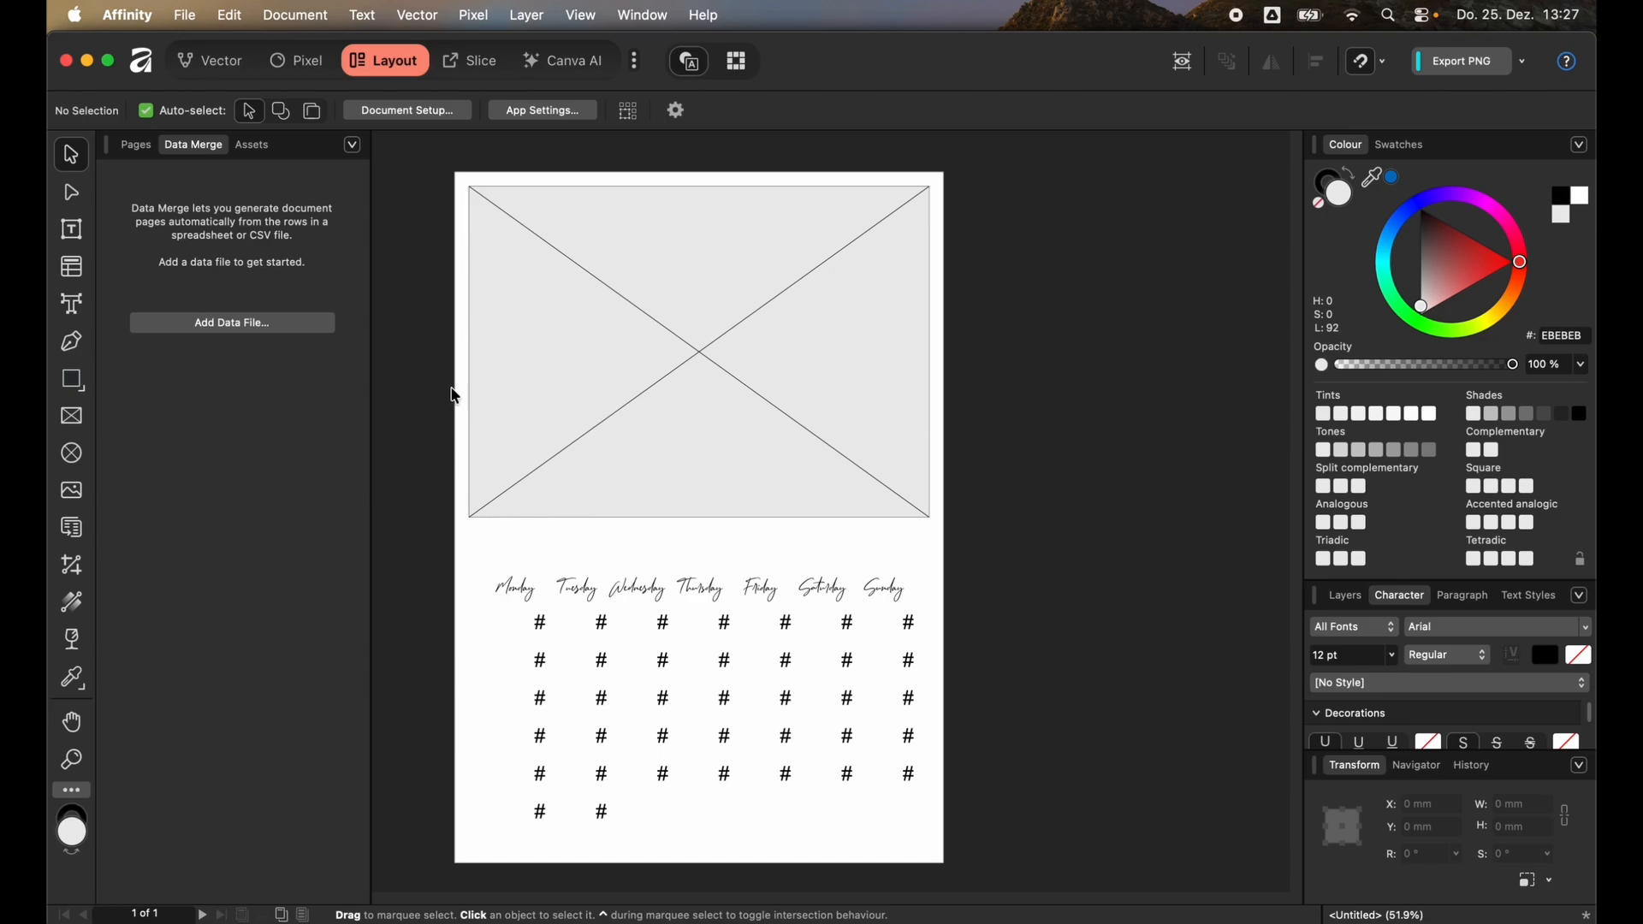
- Add the art text "Month" at 97.5 pt in Seville Script Slant above the Monday column, overlapping the picture frame's lower edge
left_click(71, 310)
left_click_drag(505, 506, 612, 559)
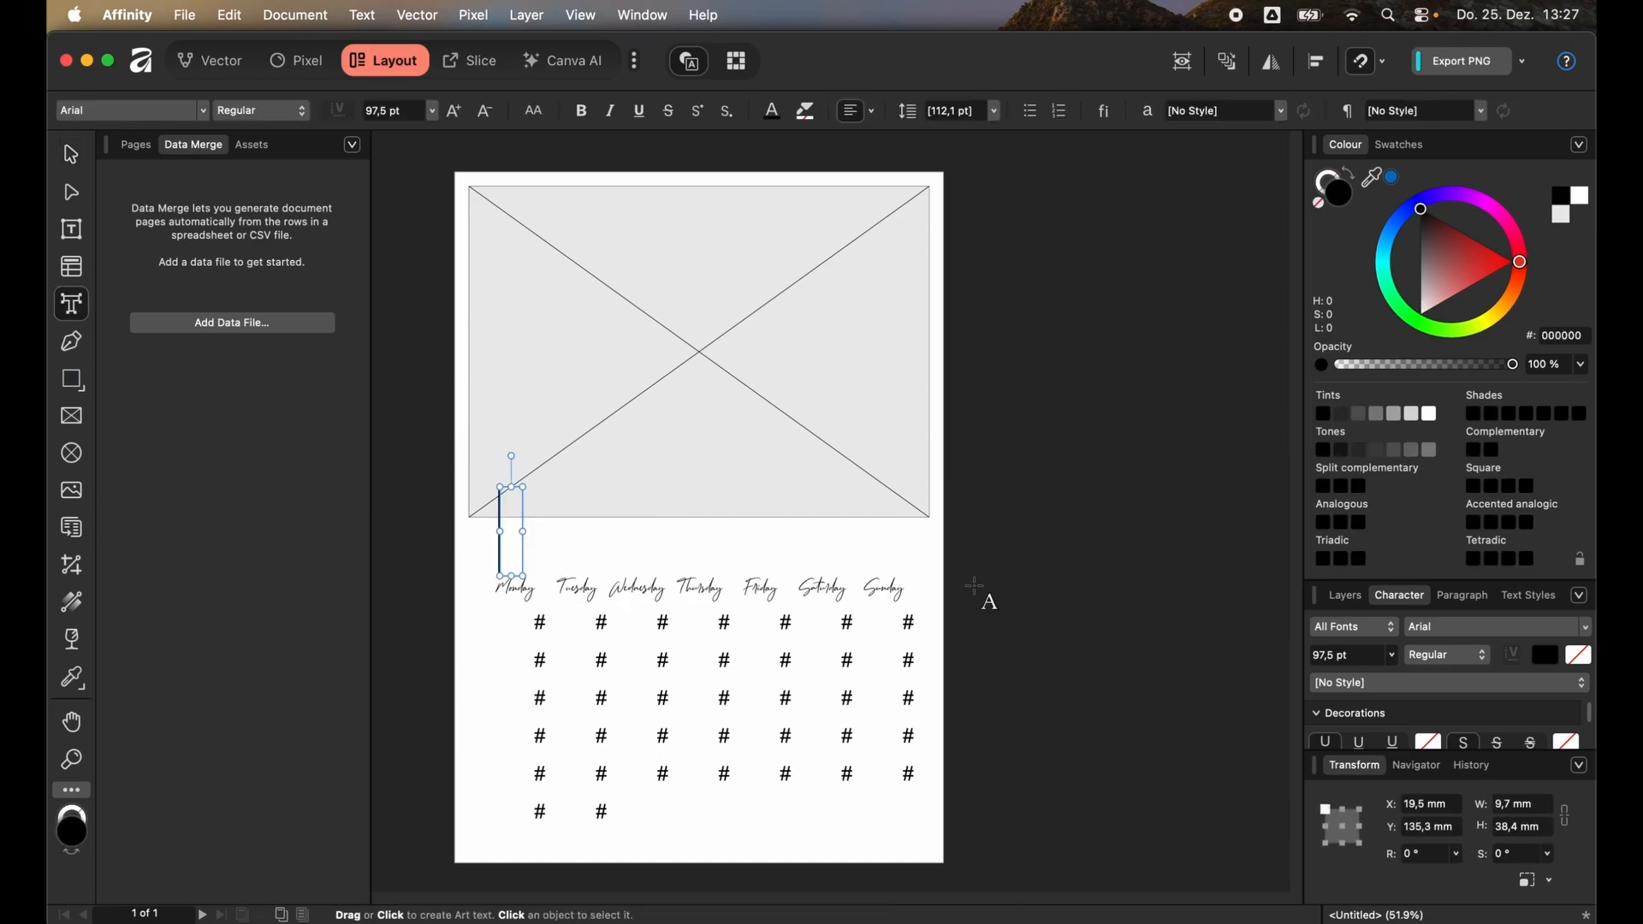
type("Month")
key("super+a")
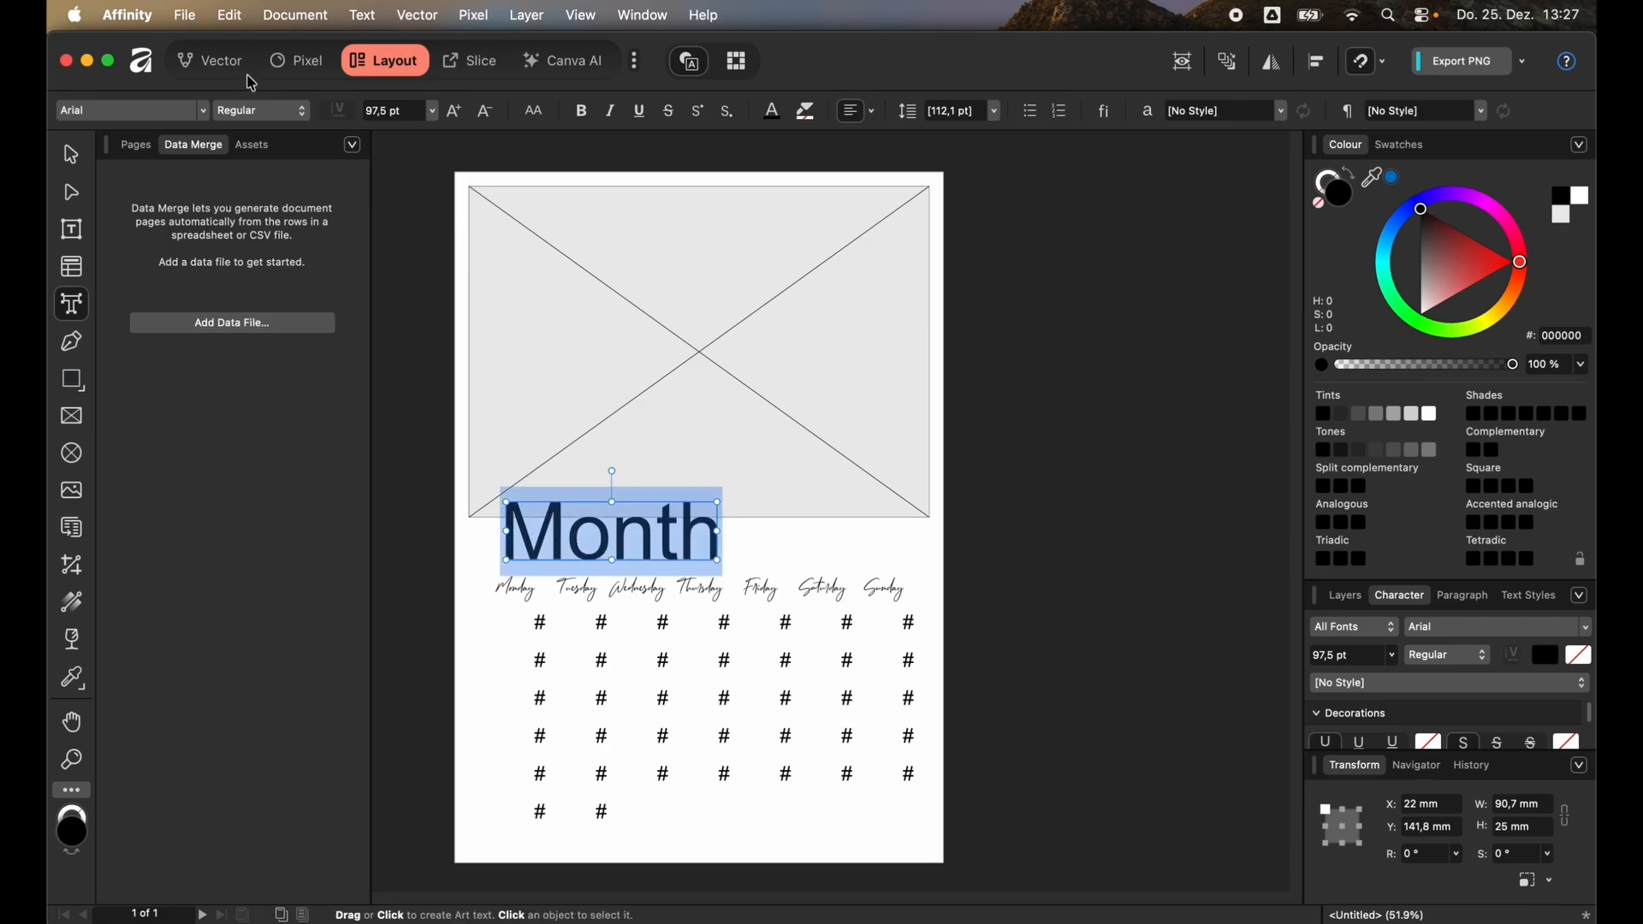
left_click(199, 111)
scroll(302, 610, "down", 10)
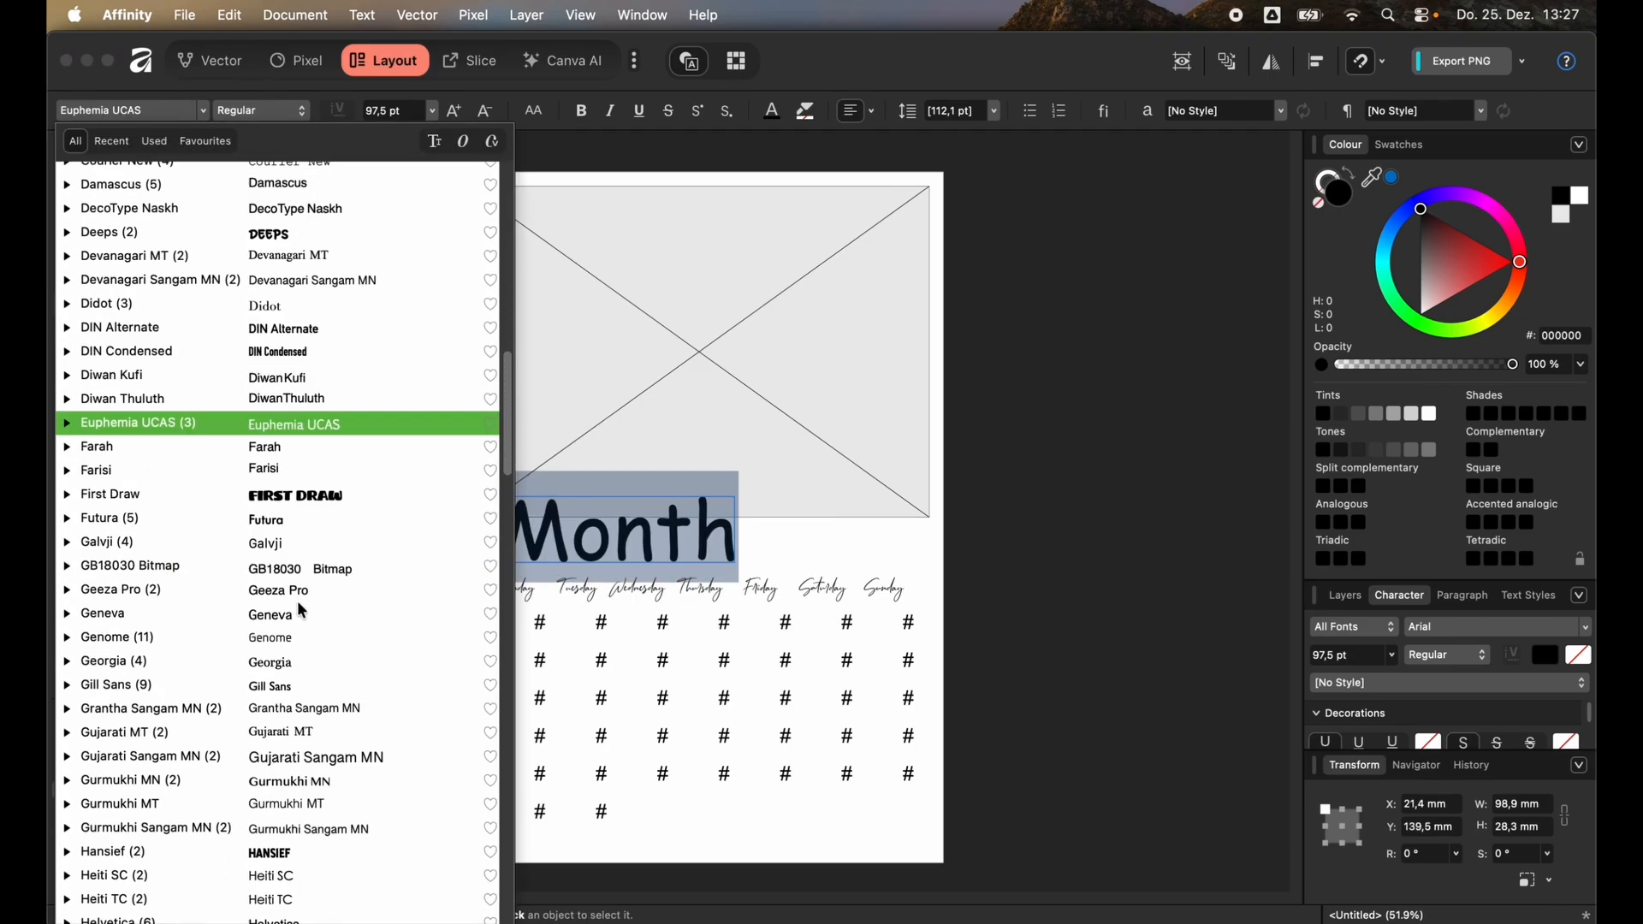
scroll(299, 610, "down", 20)
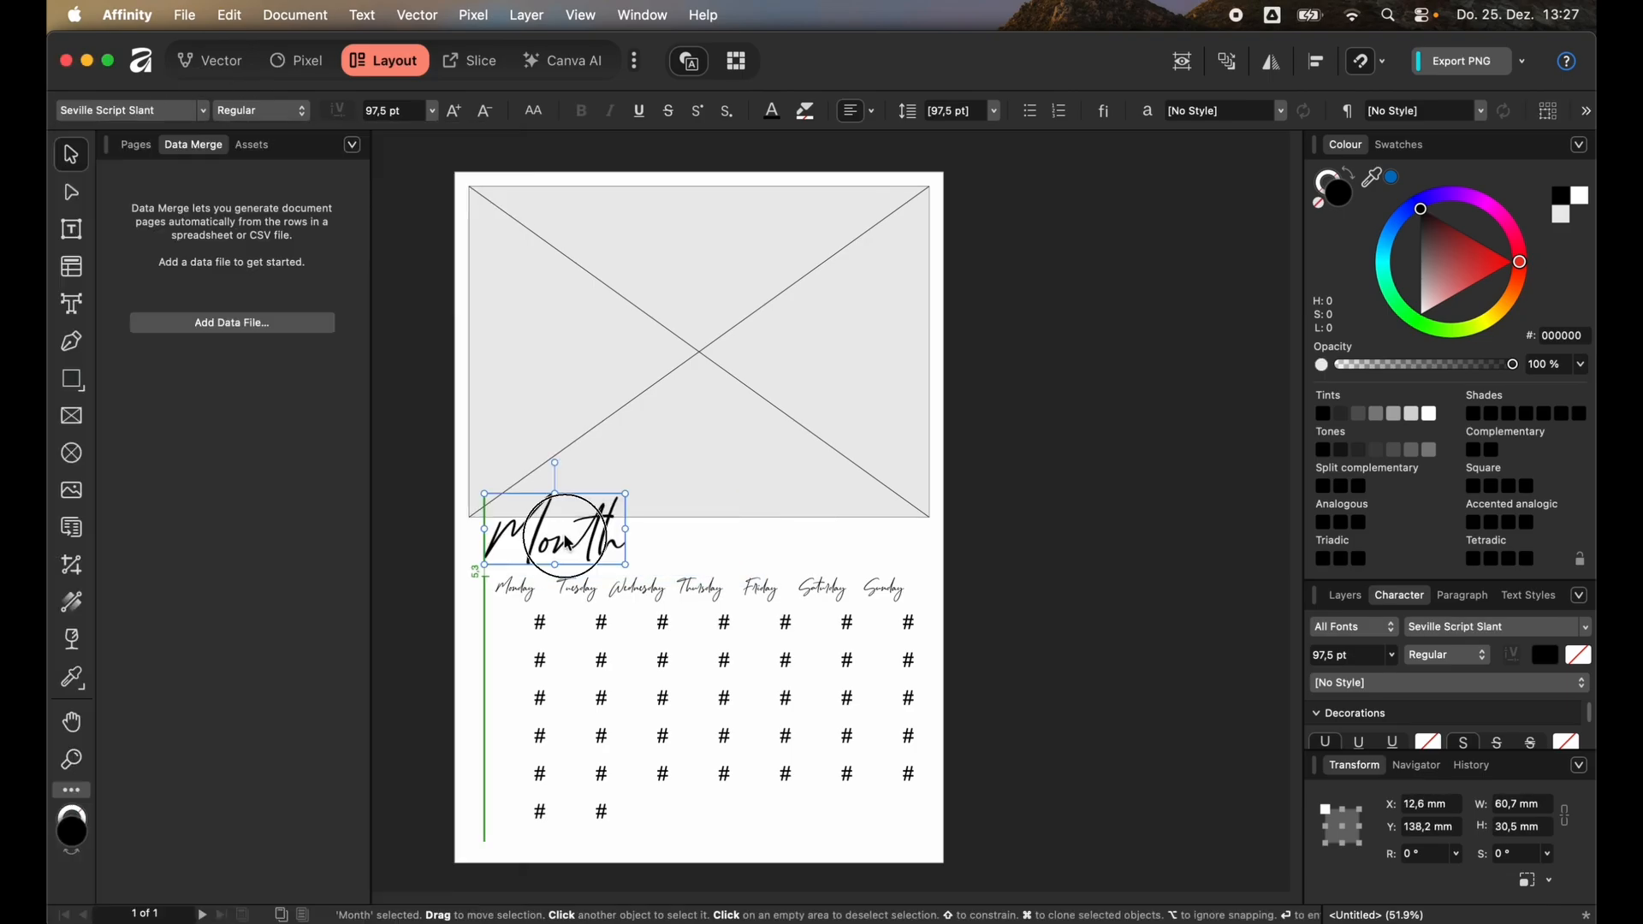
left_click(980, 591)
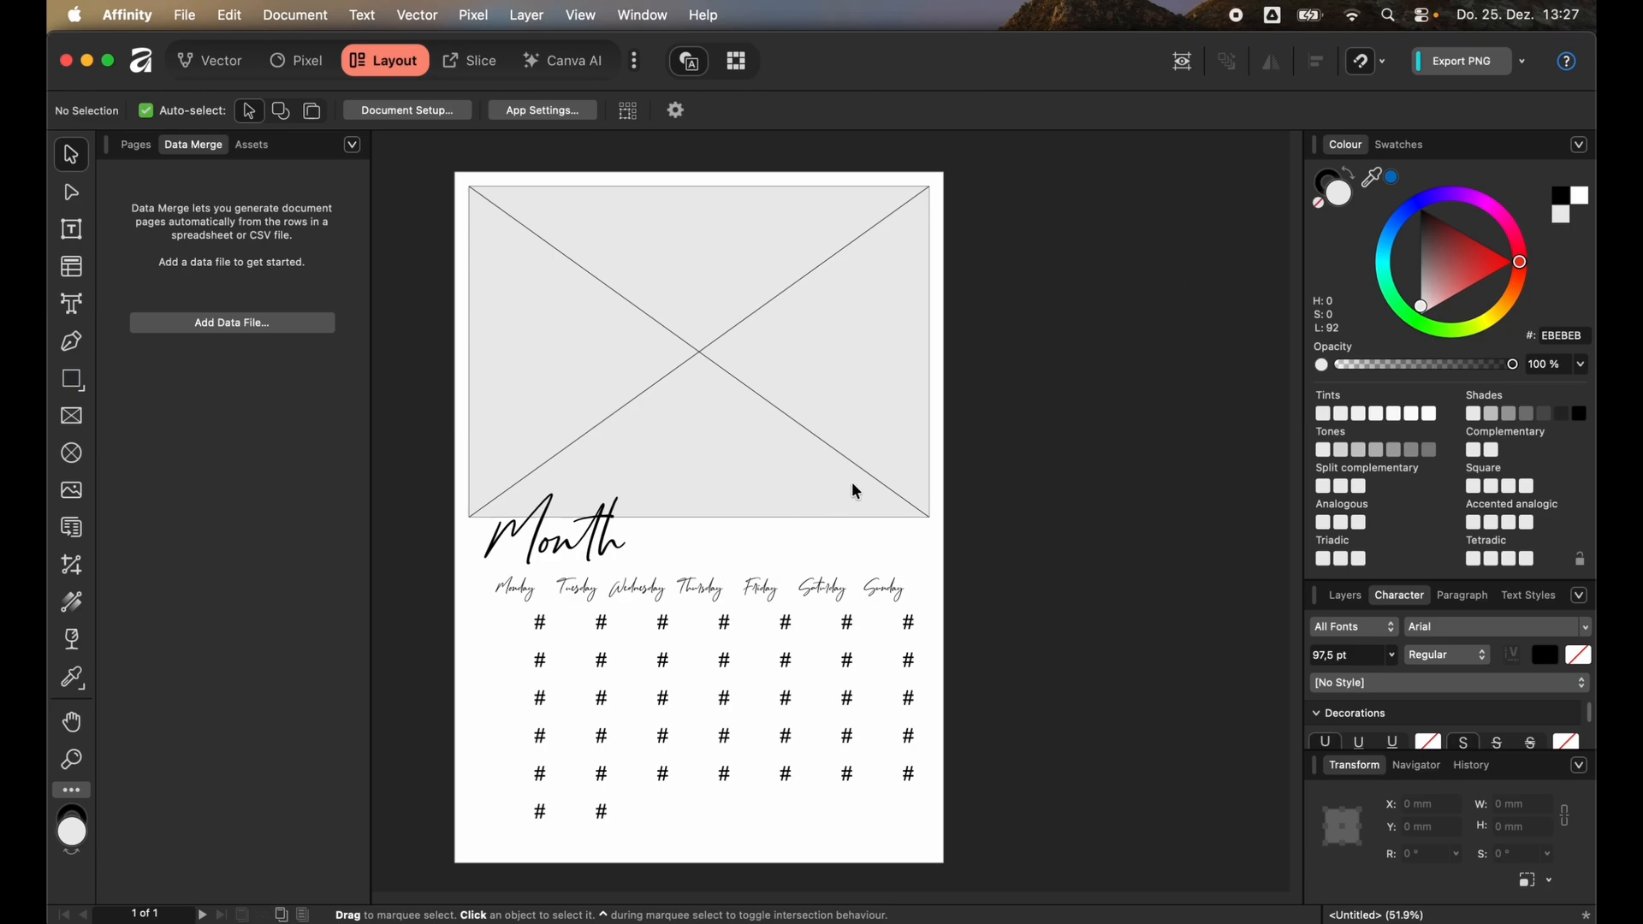
- Make the day placeholders in the Saturday and Sunday columns bold, leaving the weekday header row out of the selection
scroll(852, 483, "left", 3)
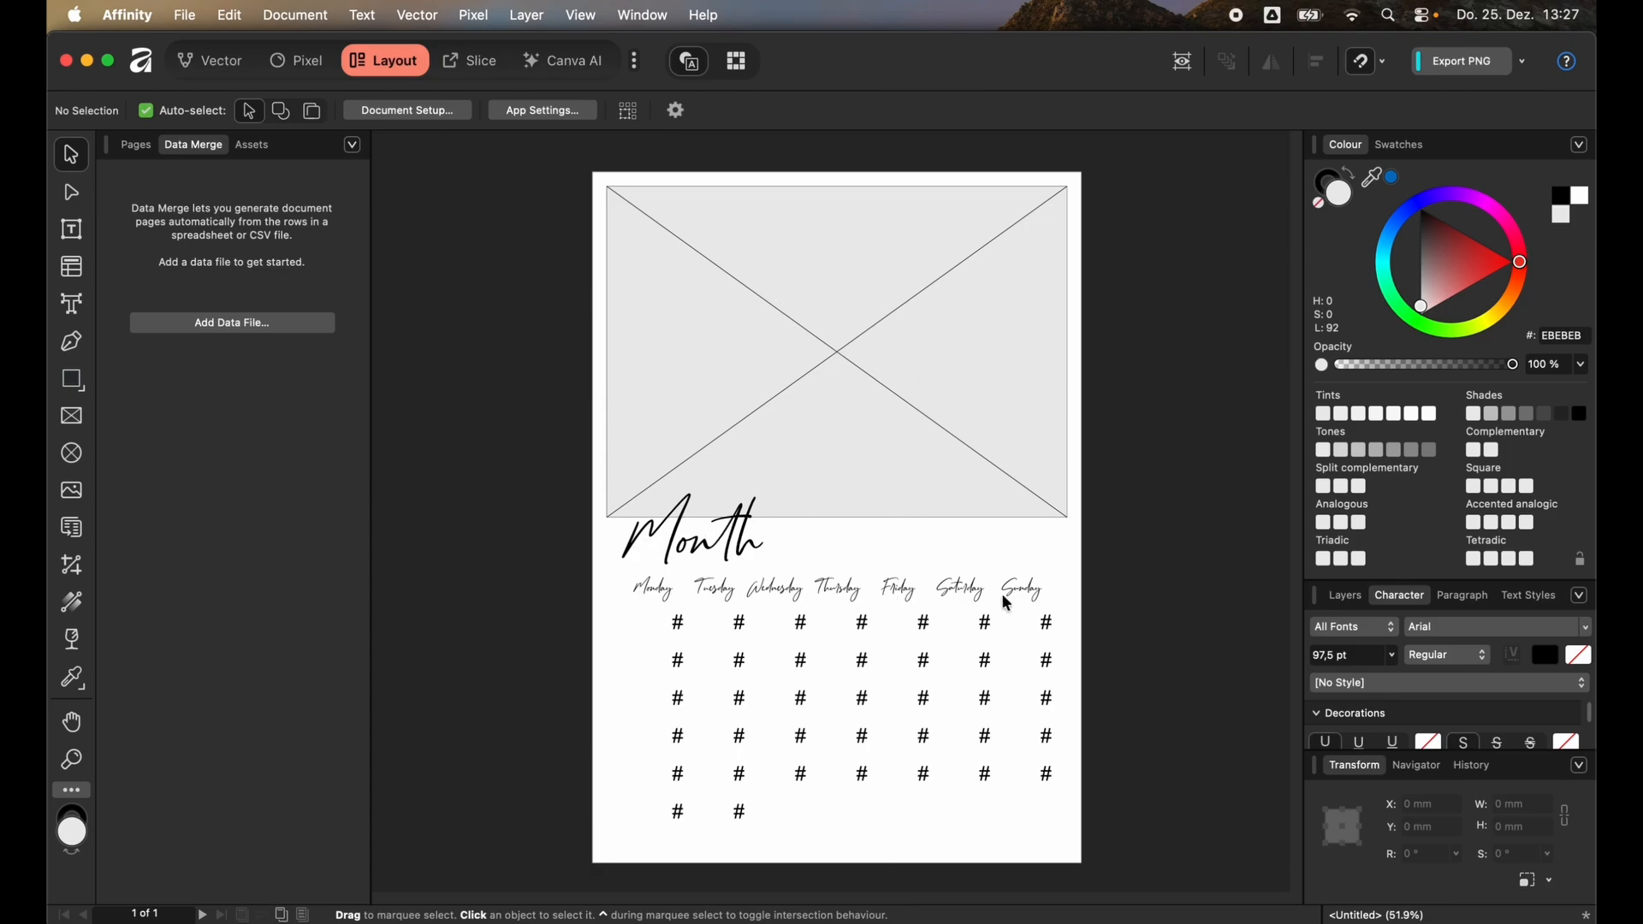
left_click(982, 626)
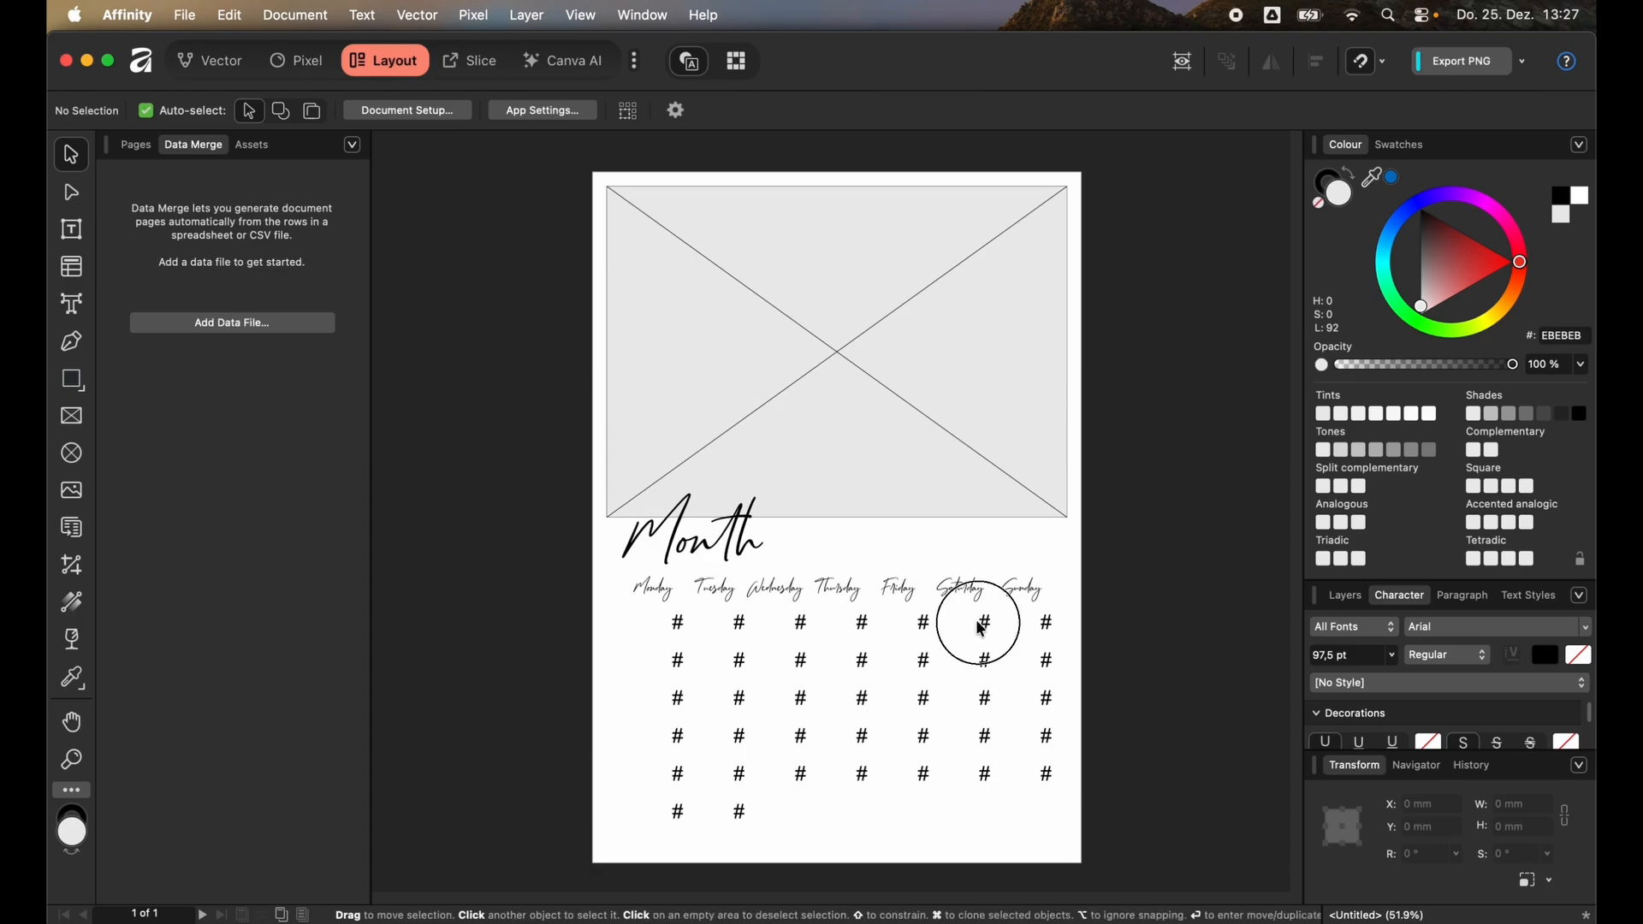
double_click(982, 632)
left_click_drag(975, 623, 1001, 813)
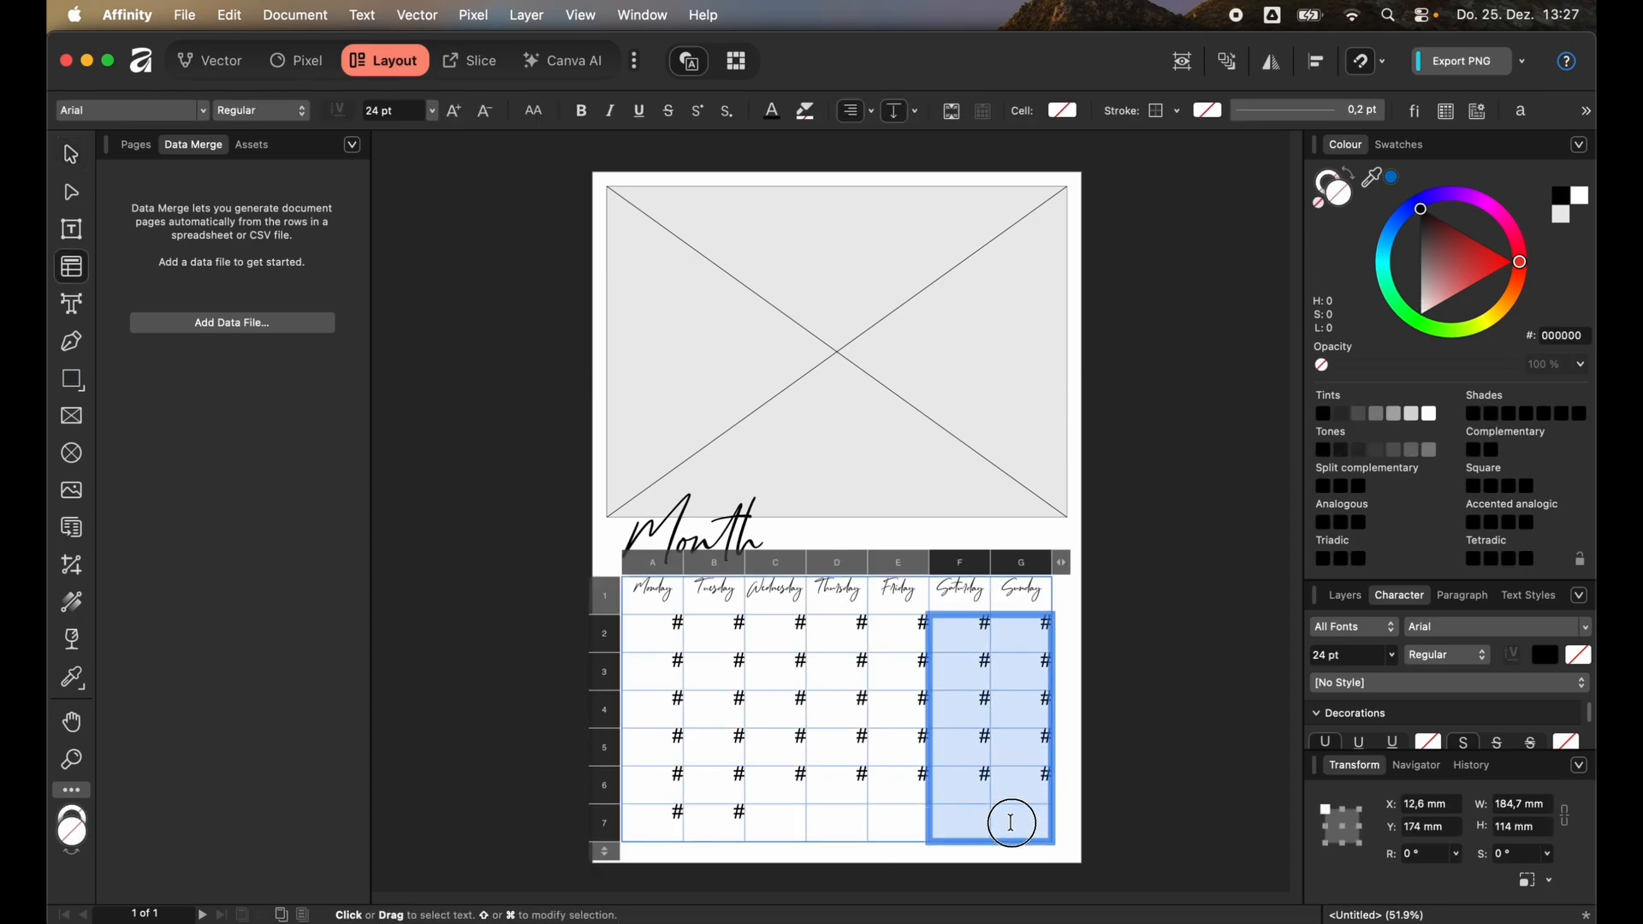
left_click(578, 112)
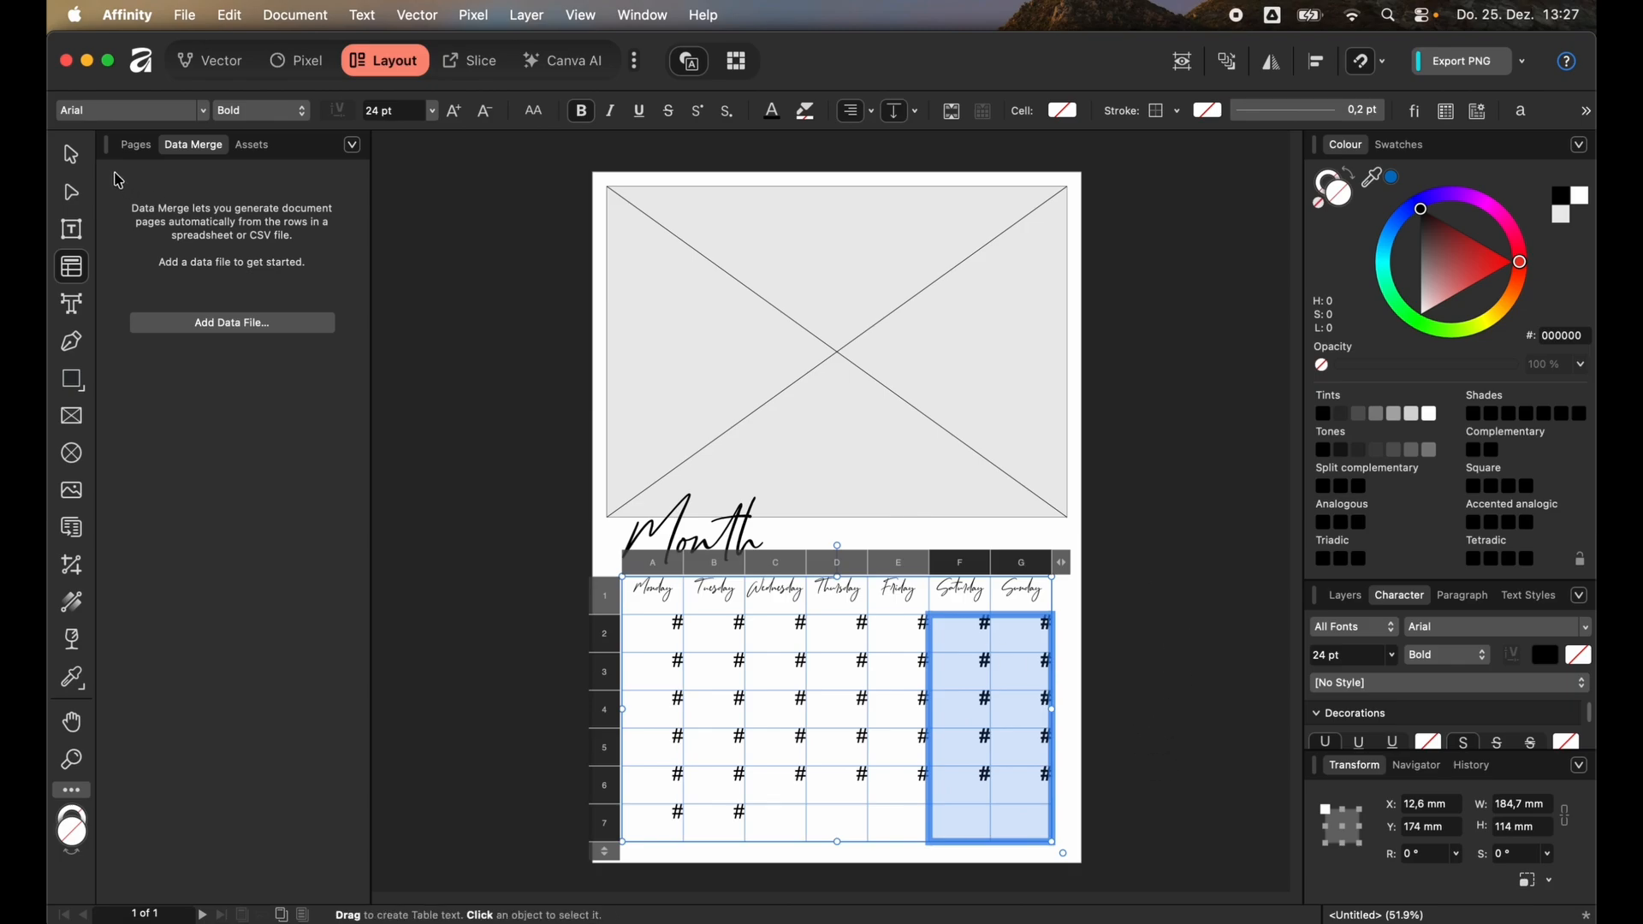
left_click(71, 155)
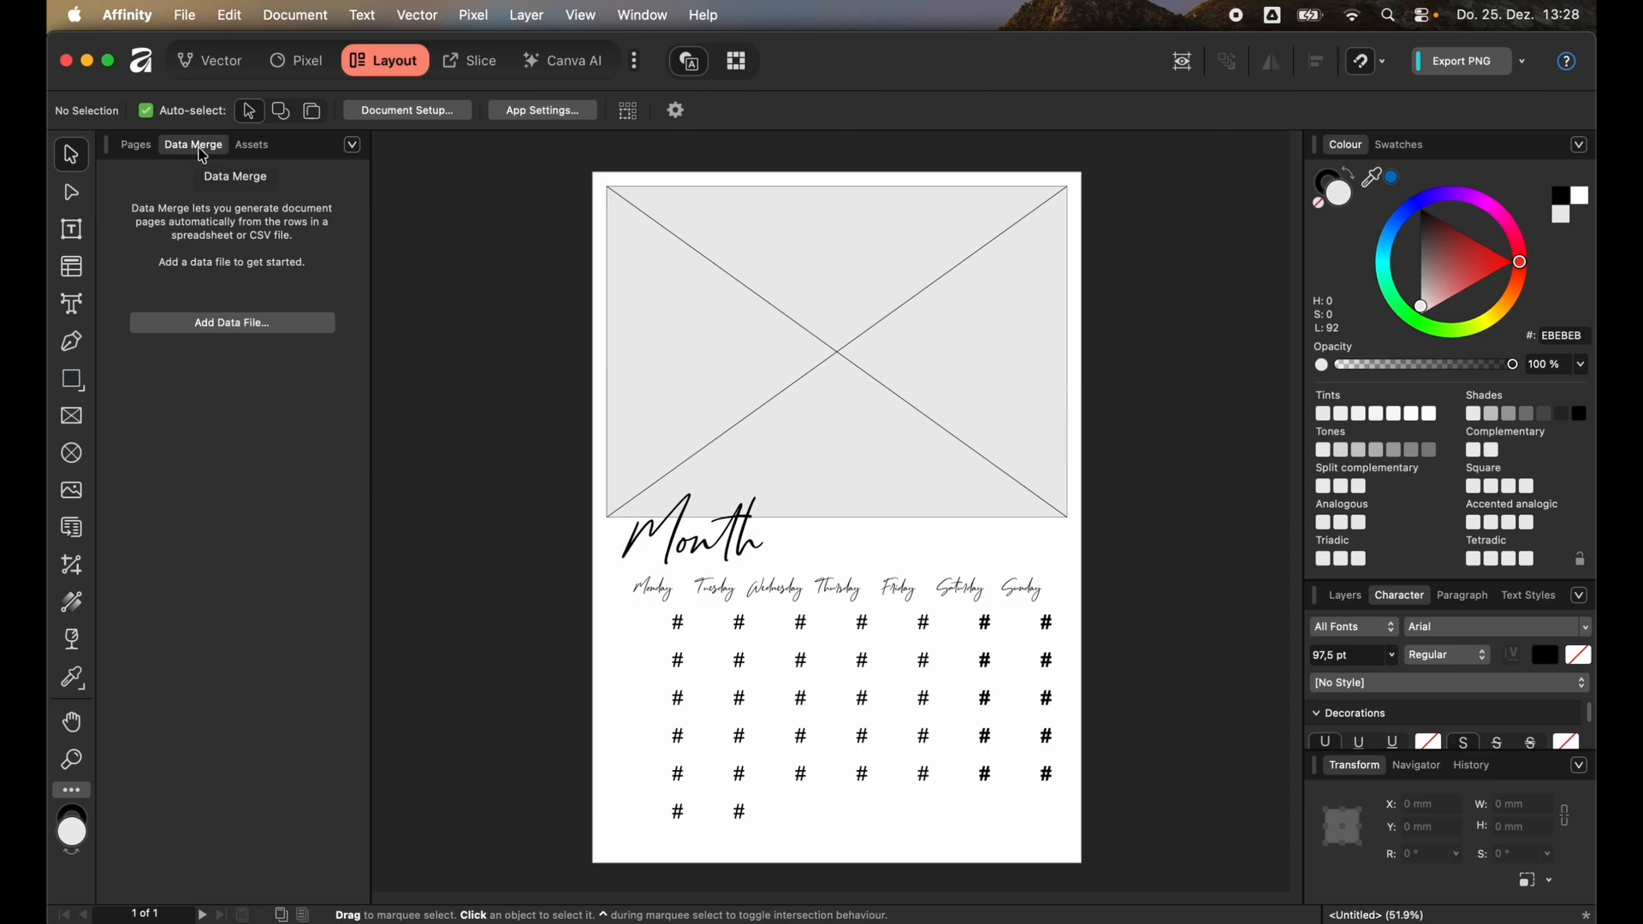
- Check that the Data Merge panel is enabled among the layout panels
left_click(655, 17)
mouse_move(685, 364)
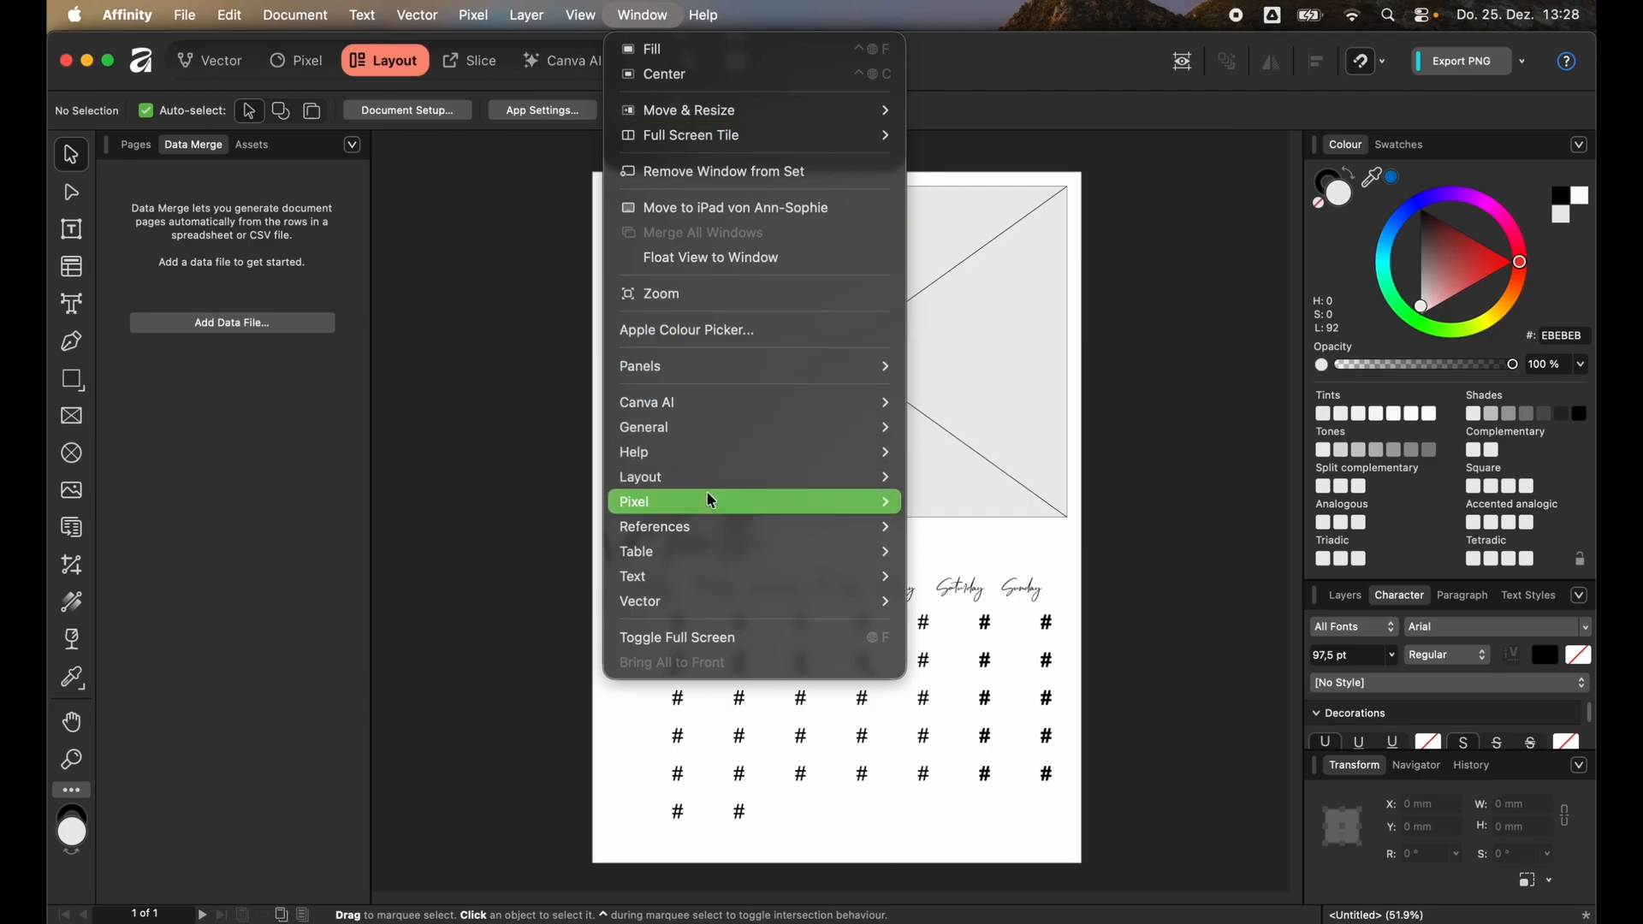
mouse_move(737, 475)
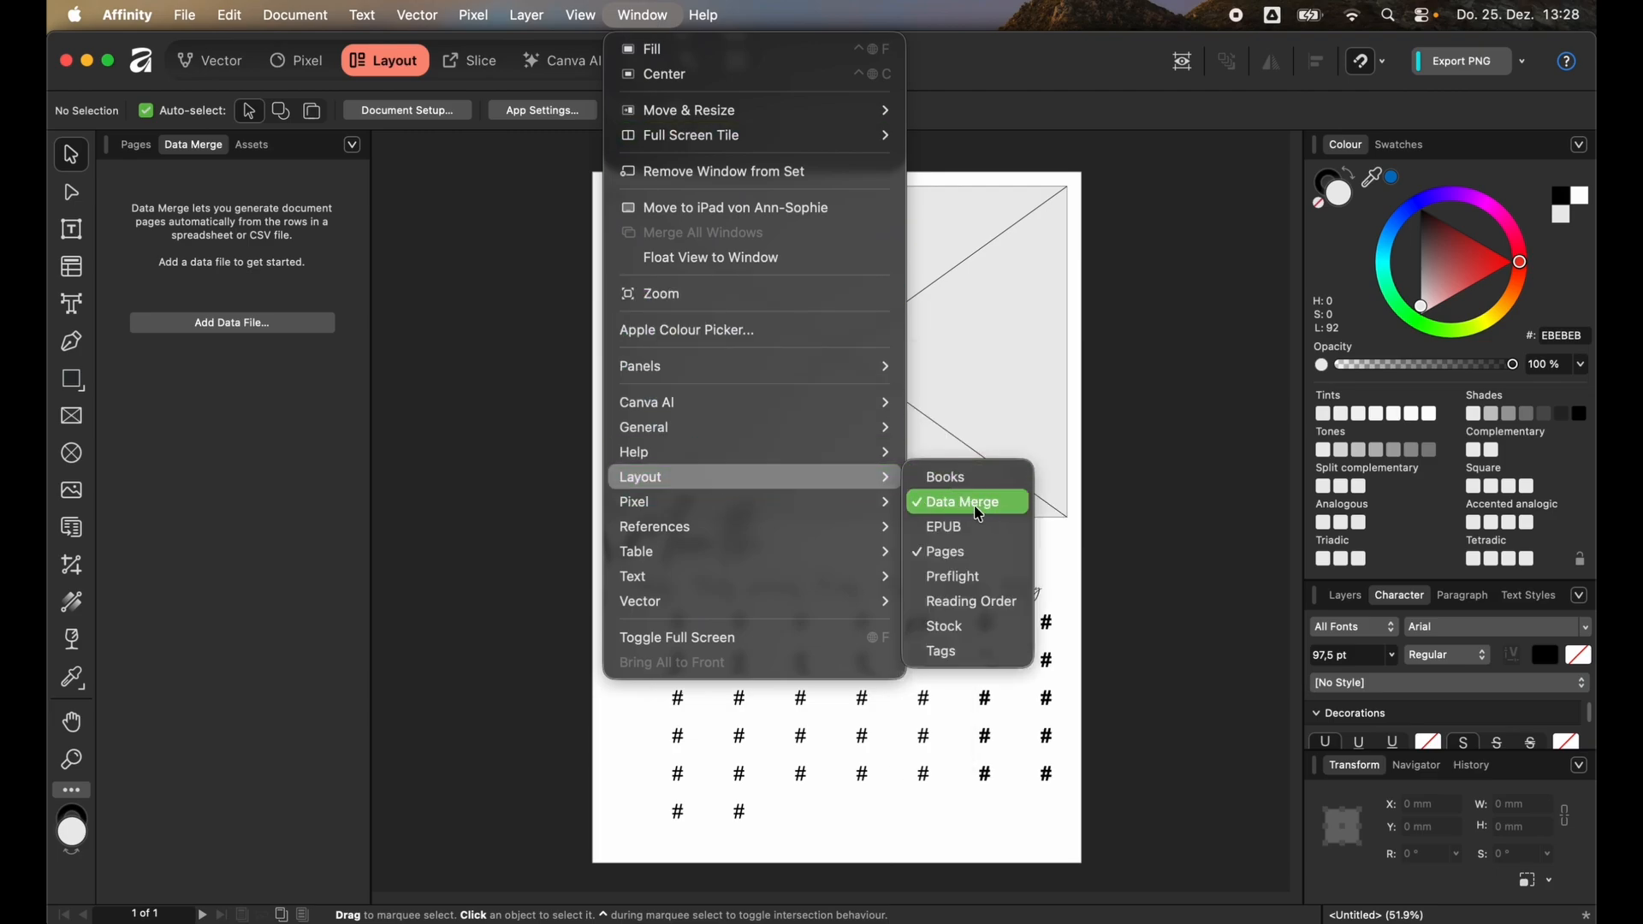
left_click(249, 252)
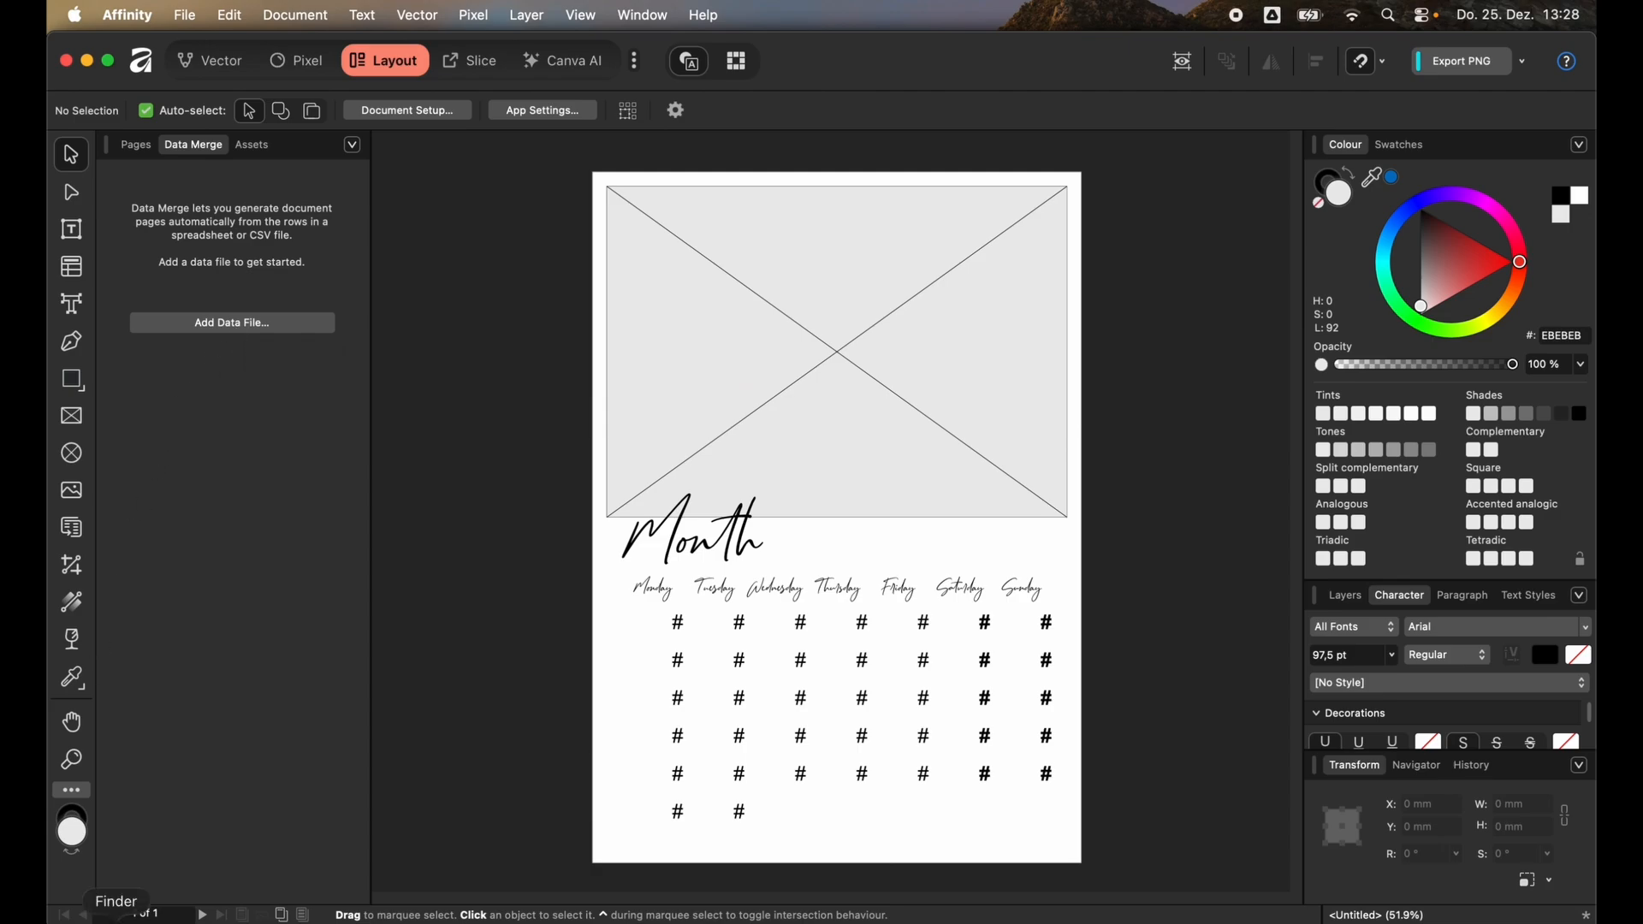
- Open the Calender 2026 spreadsheet in Numbers and examine its month column and the first week's day headers
left_click(116, 921)
double_click(882, 459)
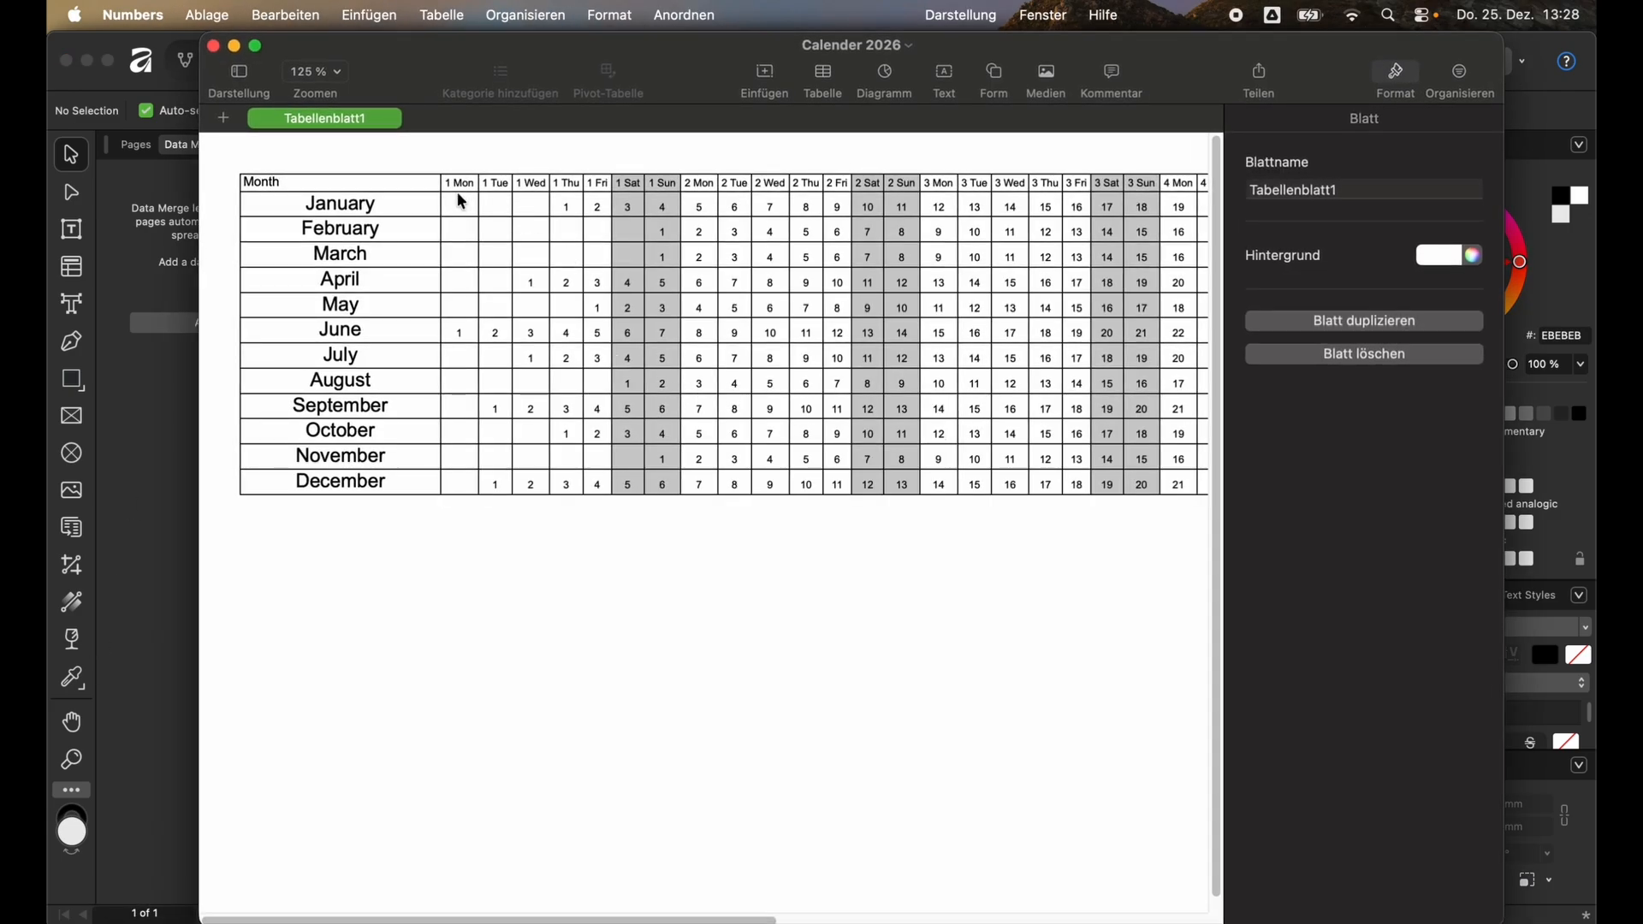
left_click_drag(564, 920, 777, 919)
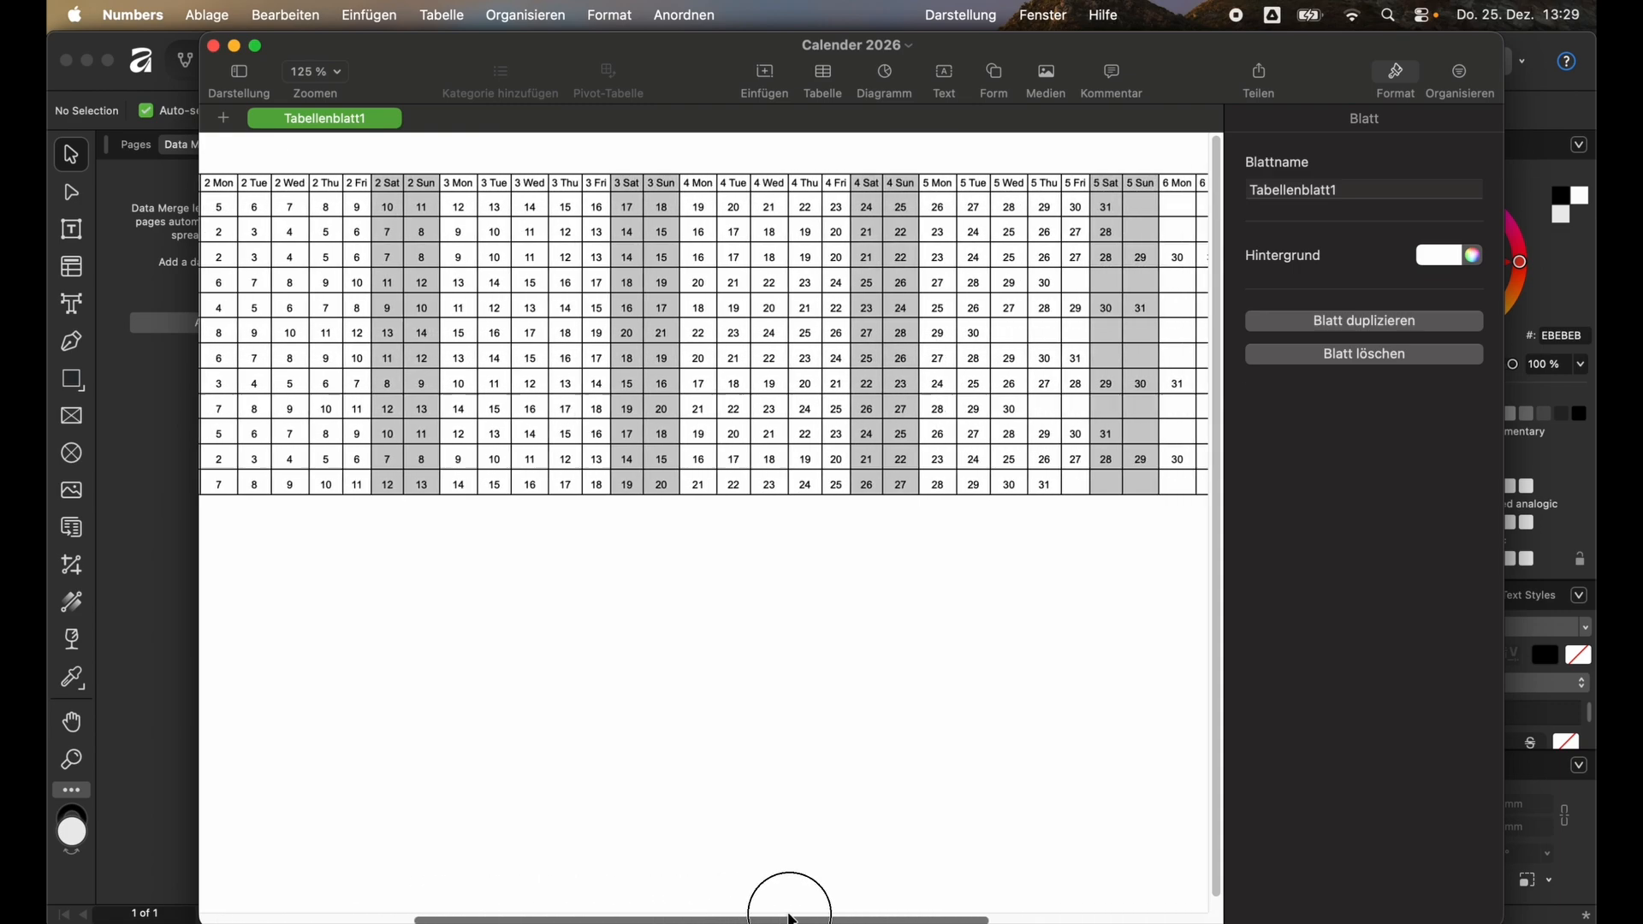
left_click(472, 306)
left_click_drag(342, 206, 346, 484)
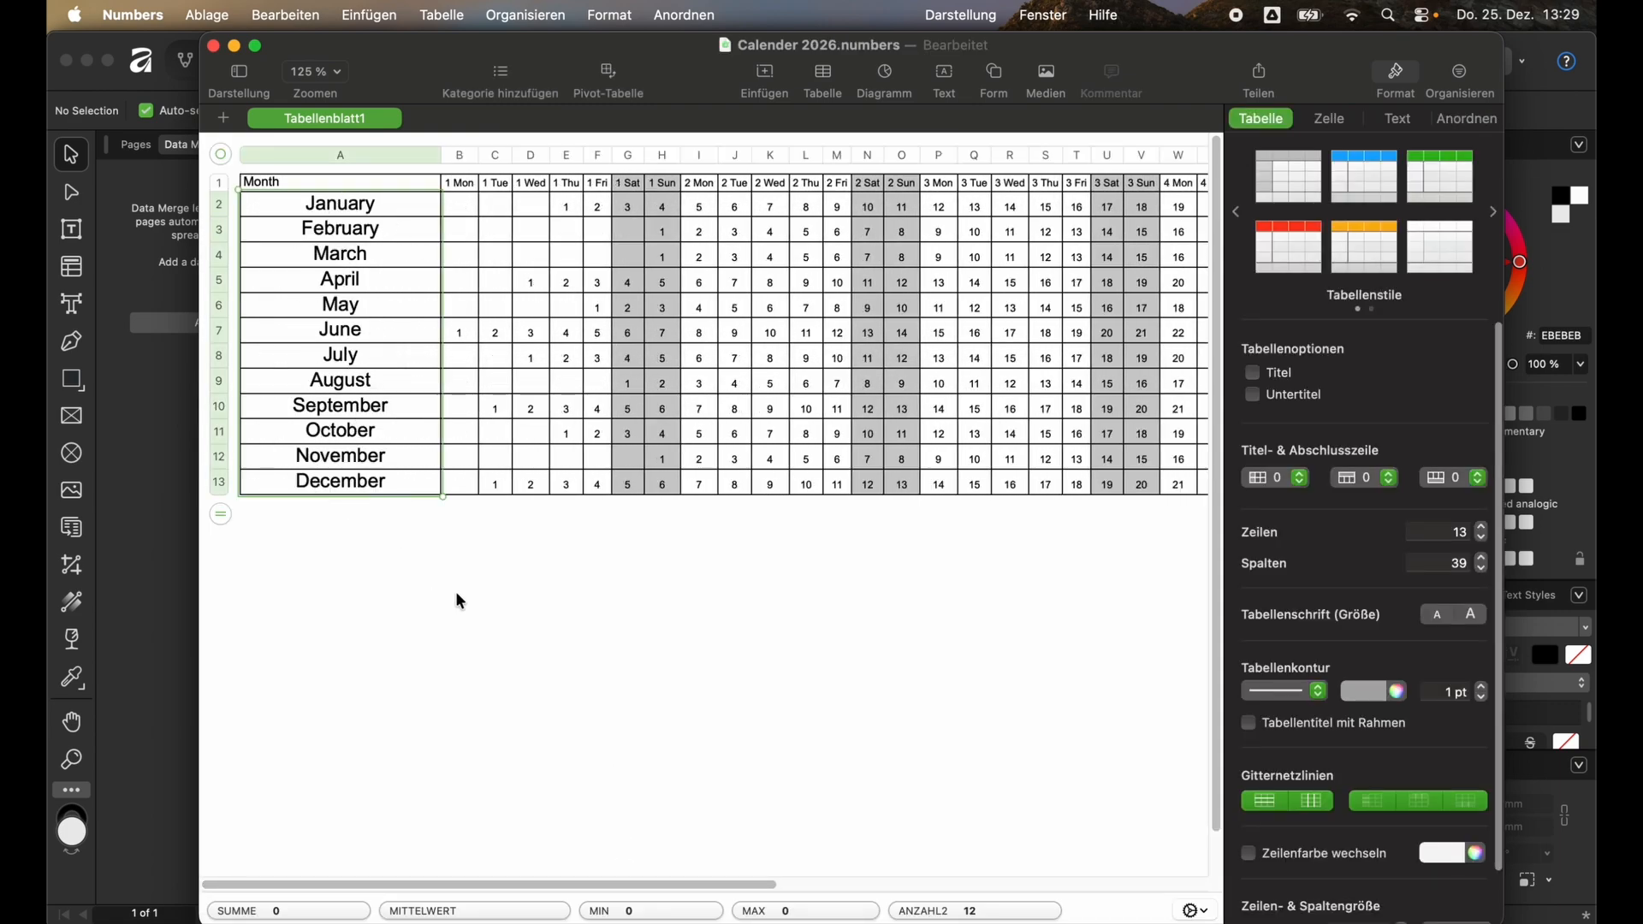
left_click(453, 647)
left_click_drag(467, 188, 663, 186)
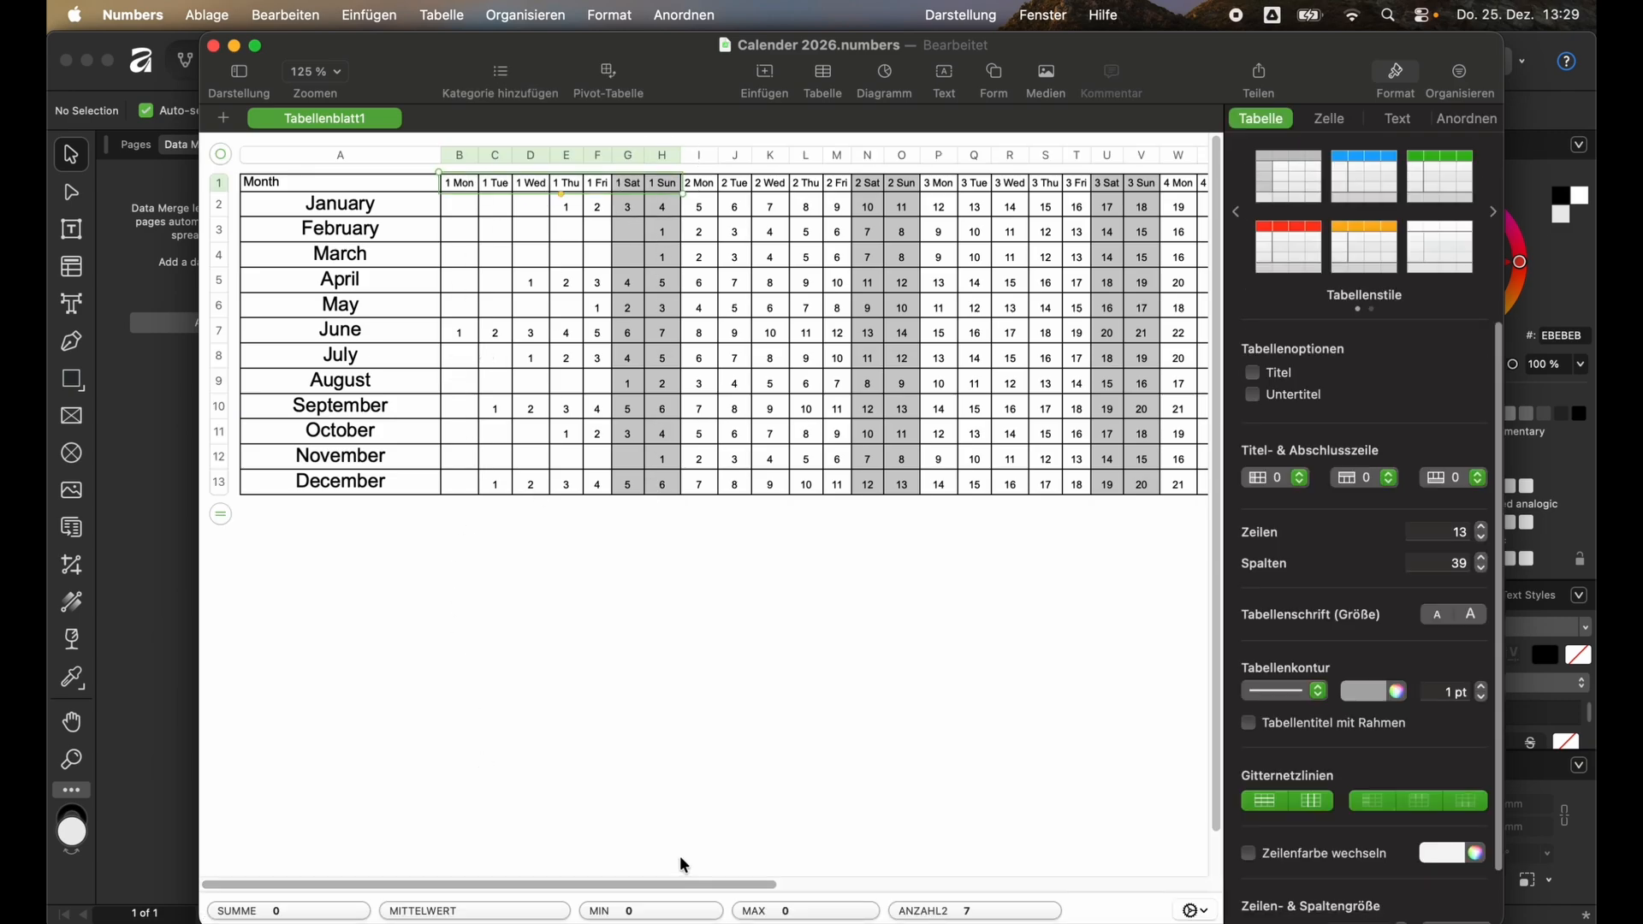
- Examine the 6 Mon and 6 Tue columns and the Picture header at the end of the spreadsheet
left_click_drag(684, 883, 997, 882)
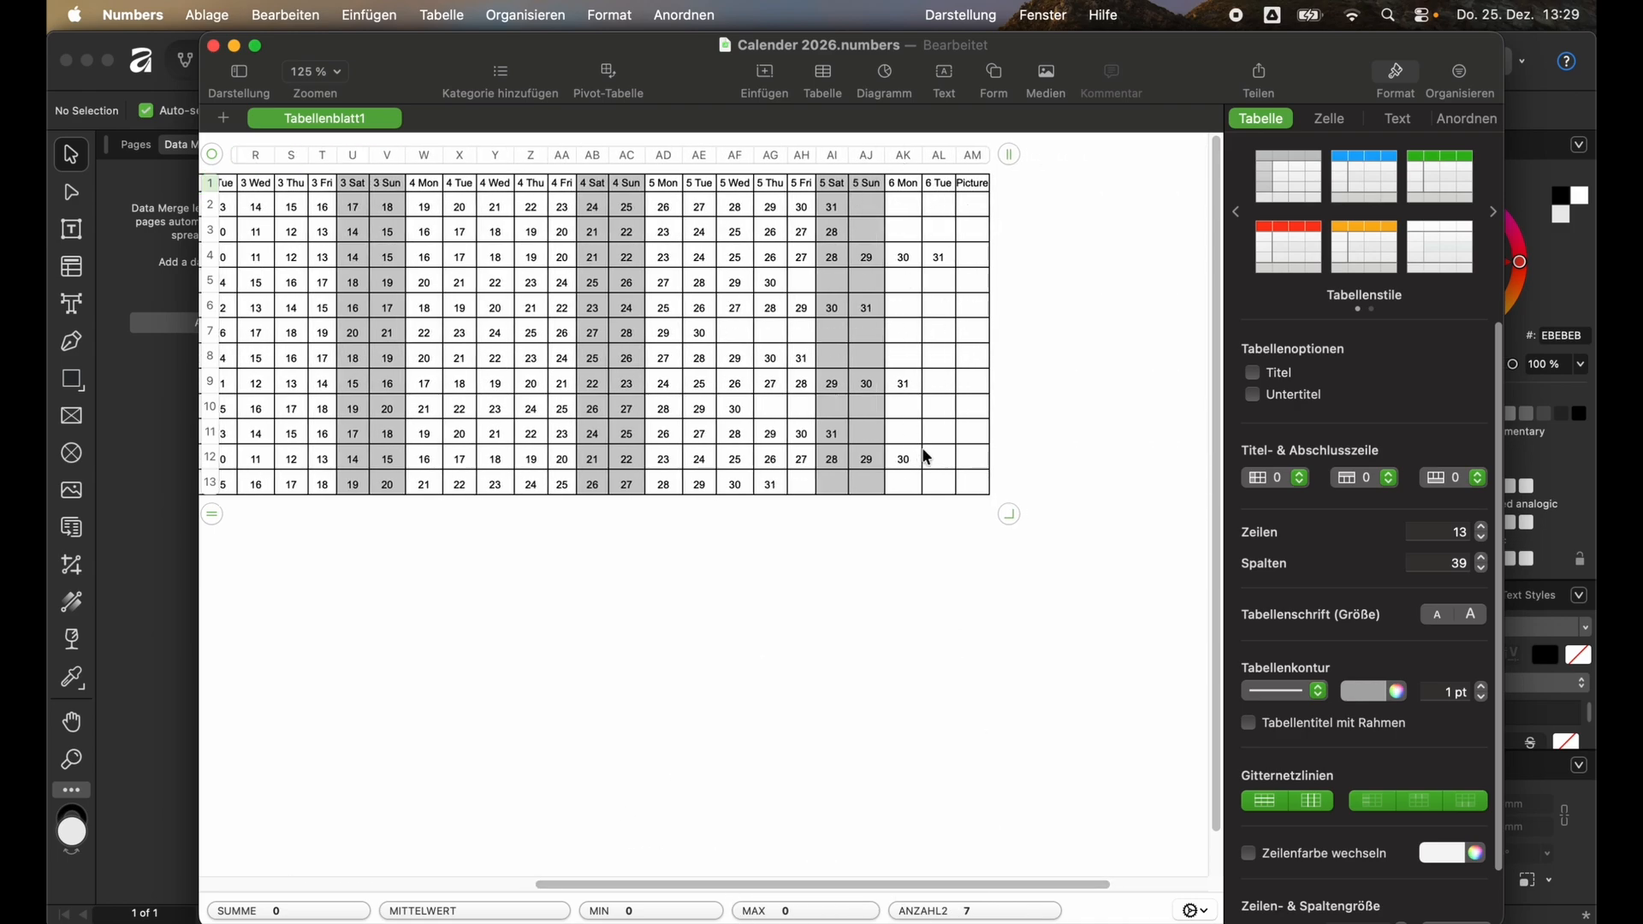
left_click(903, 206)
left_click_drag(900, 206, 932, 469)
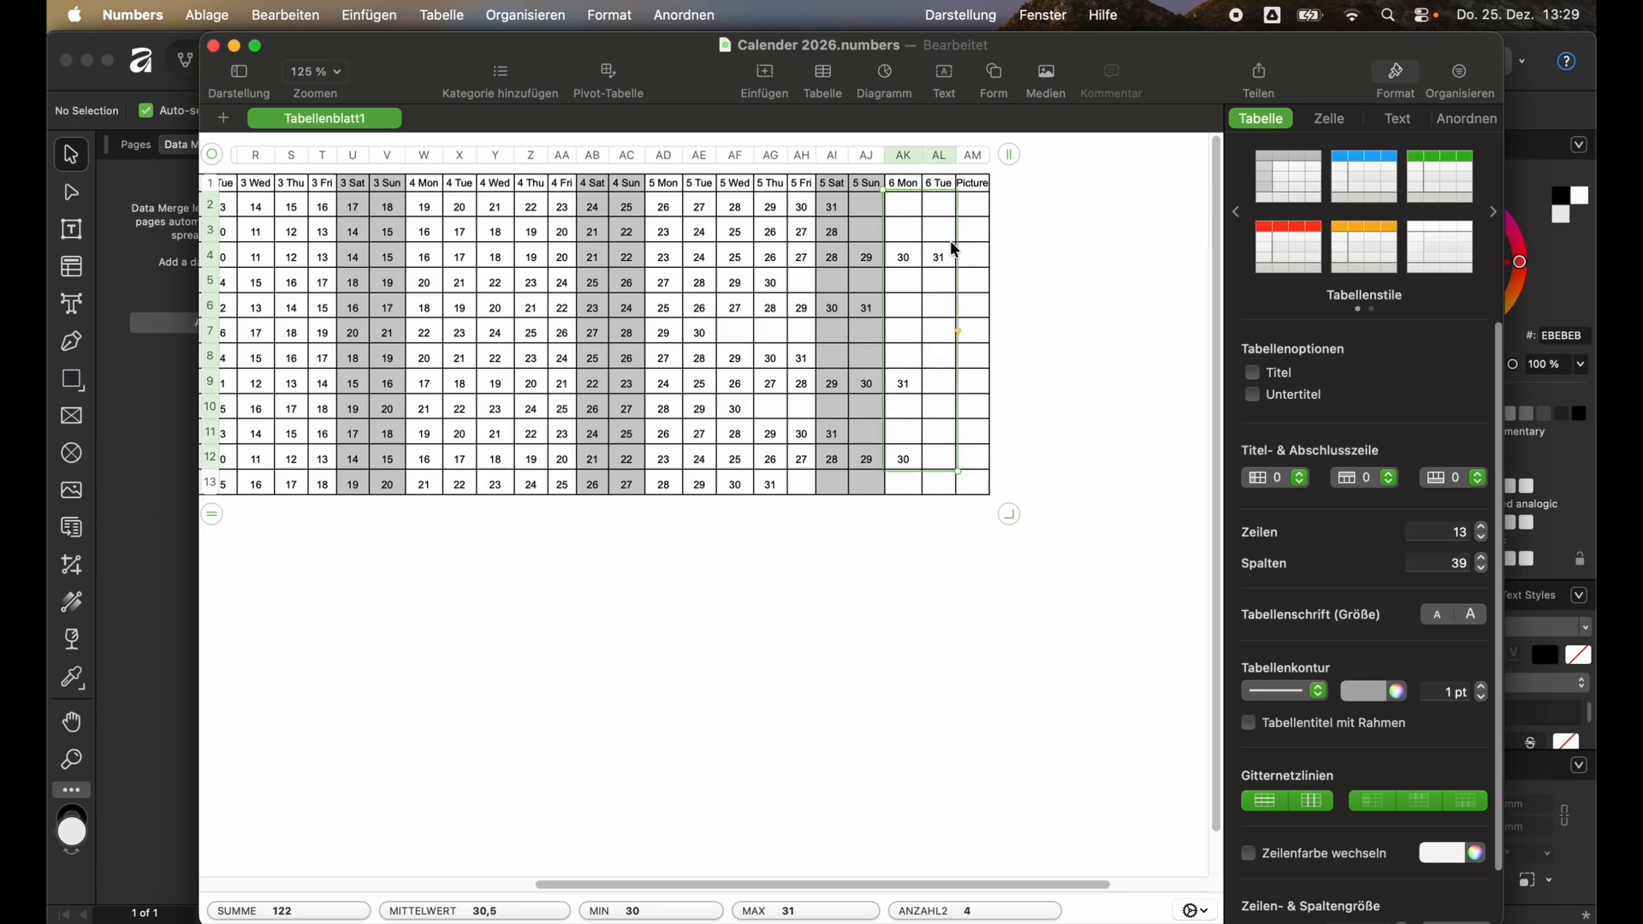
left_click(976, 182)
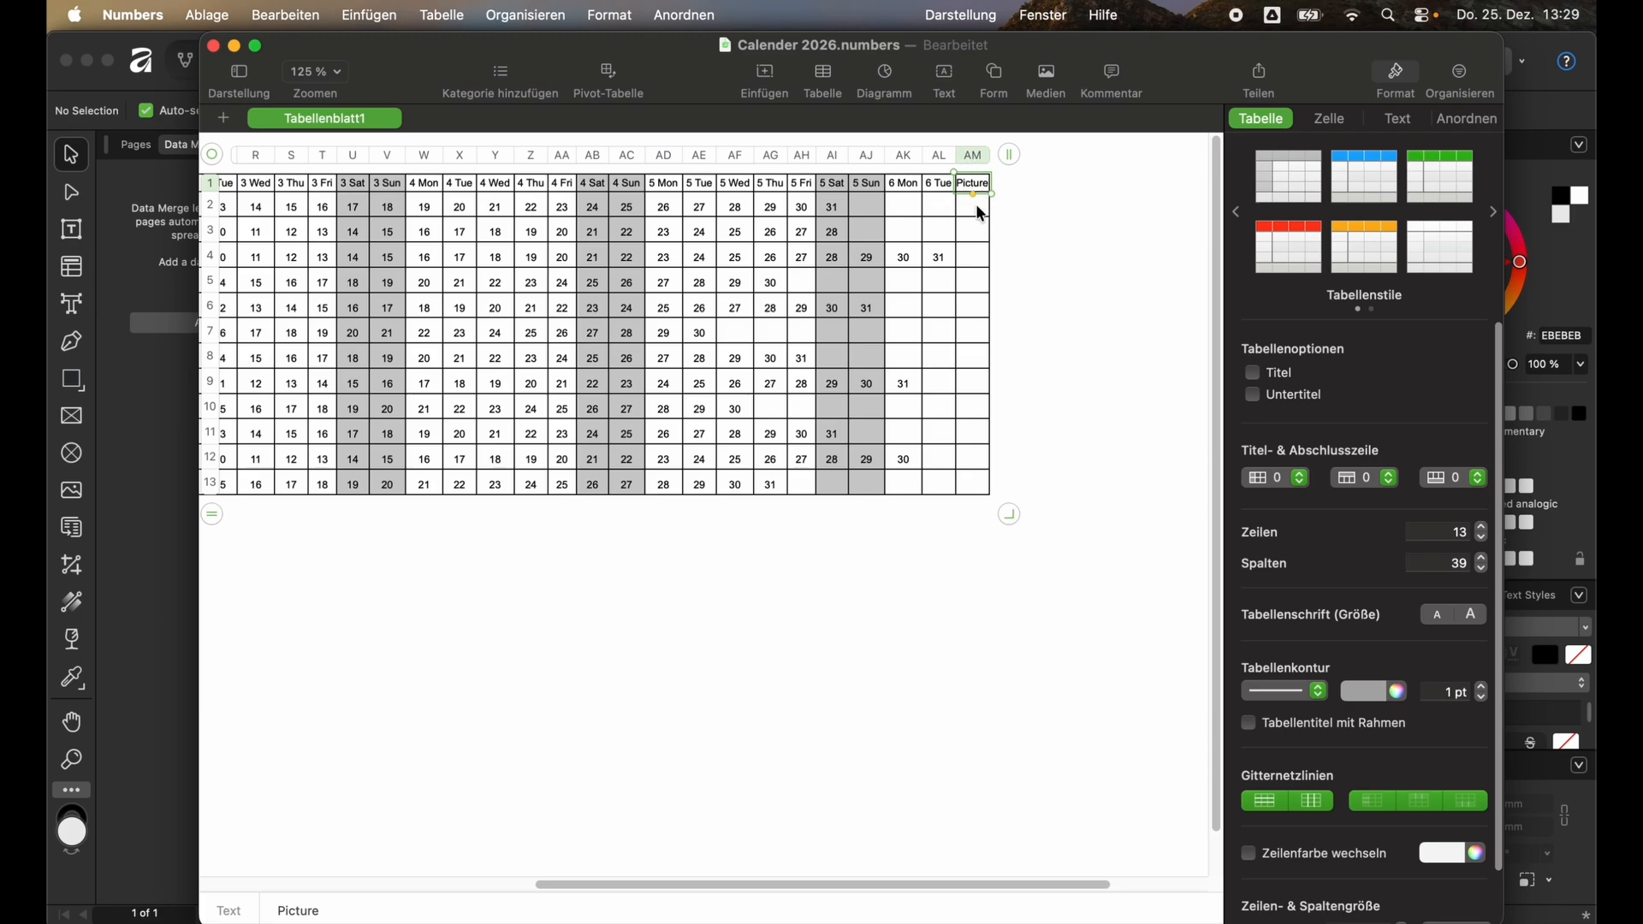
- Copy the path name of the first image in Finder's Vacation folder and paste it into January's Picture cell in Numbers
left_click(976, 210)
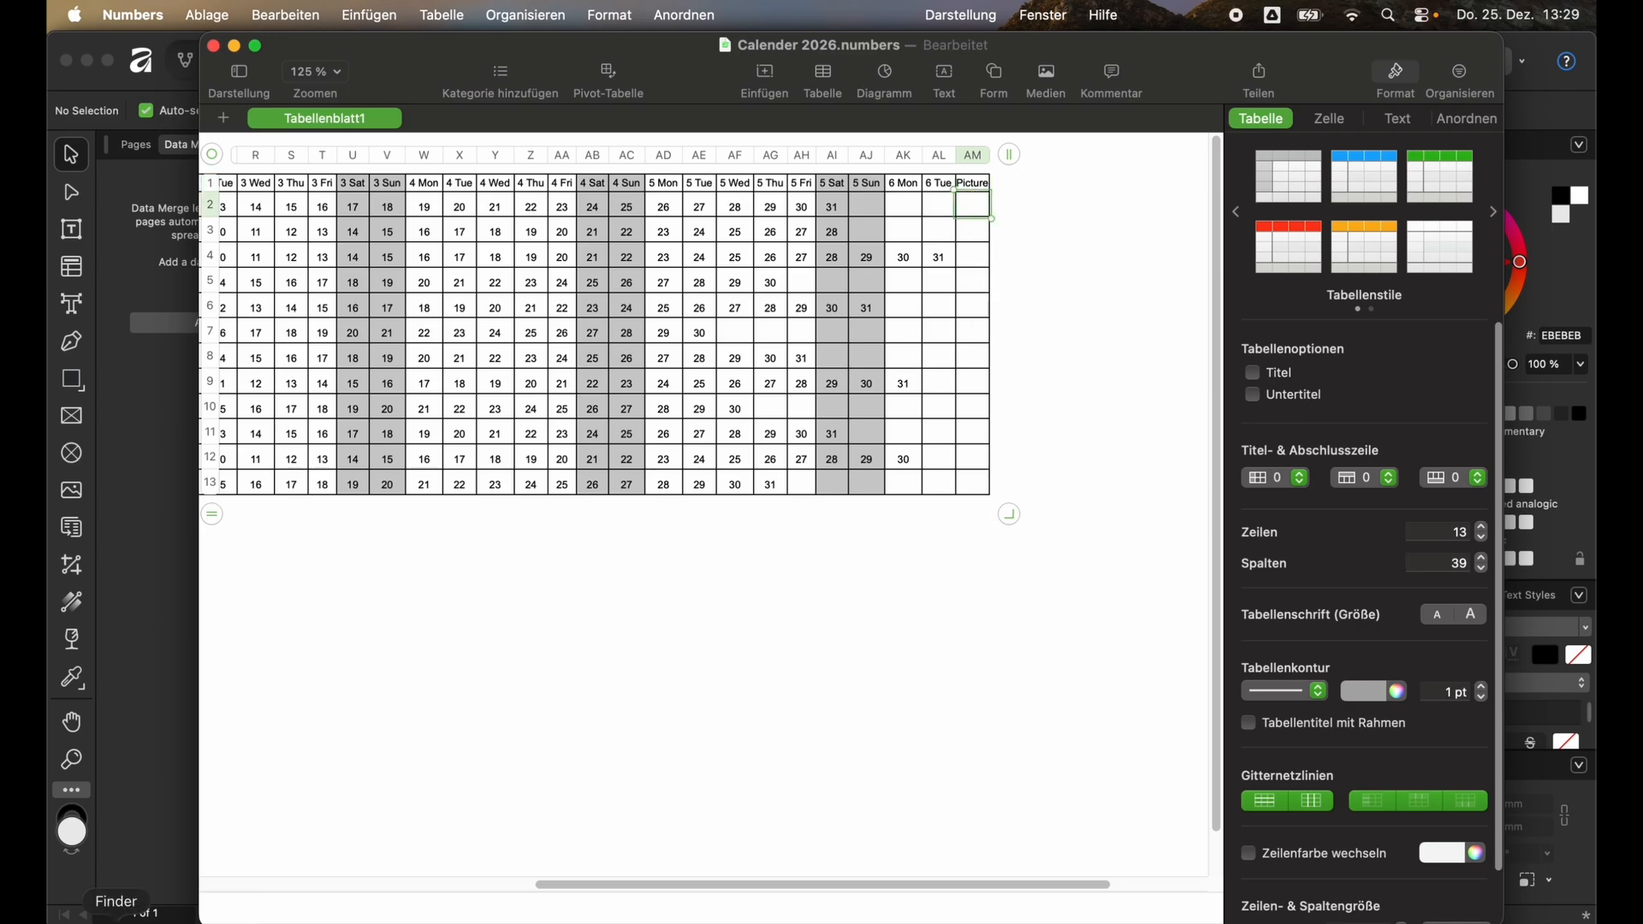
left_click(115, 915)
double_click(757, 626)
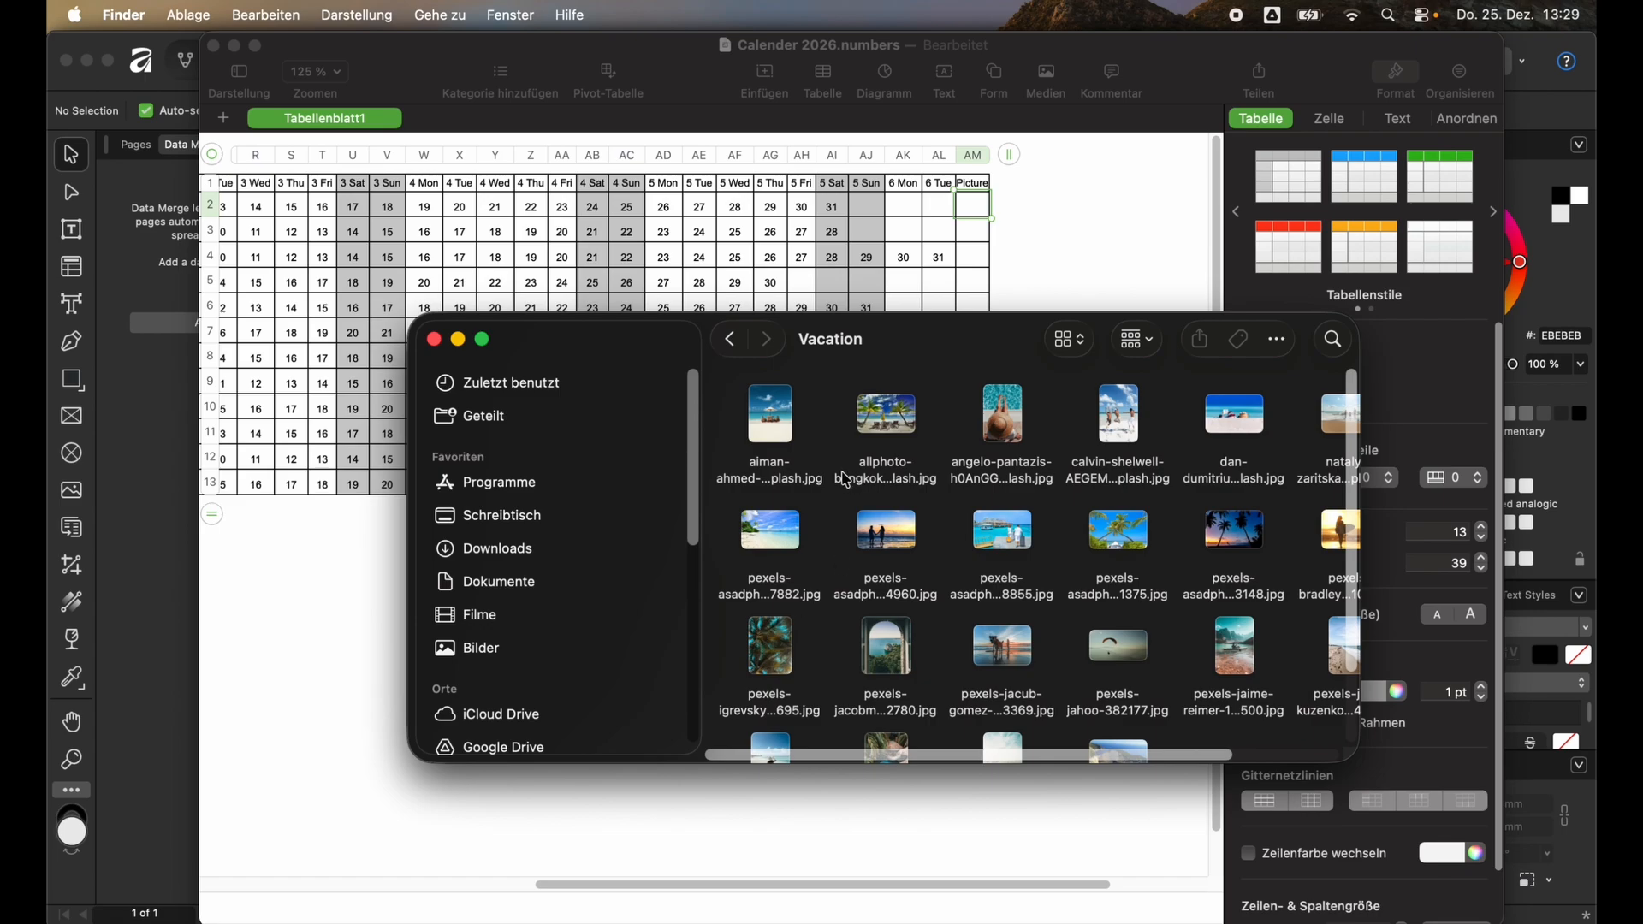
right_click(783, 438)
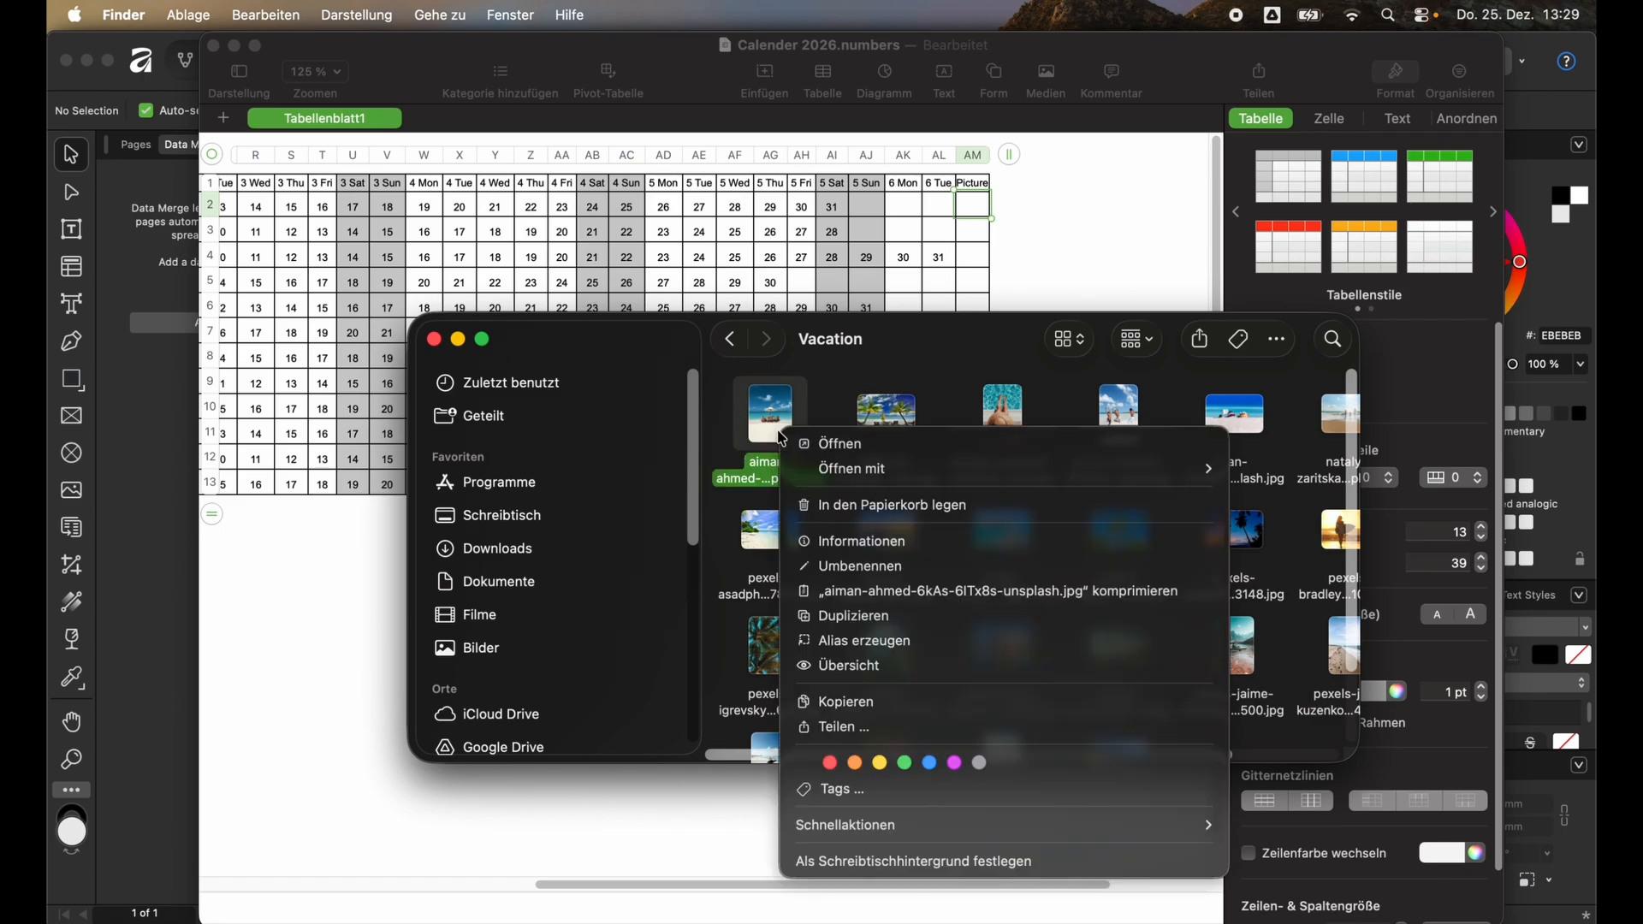
key("alt")
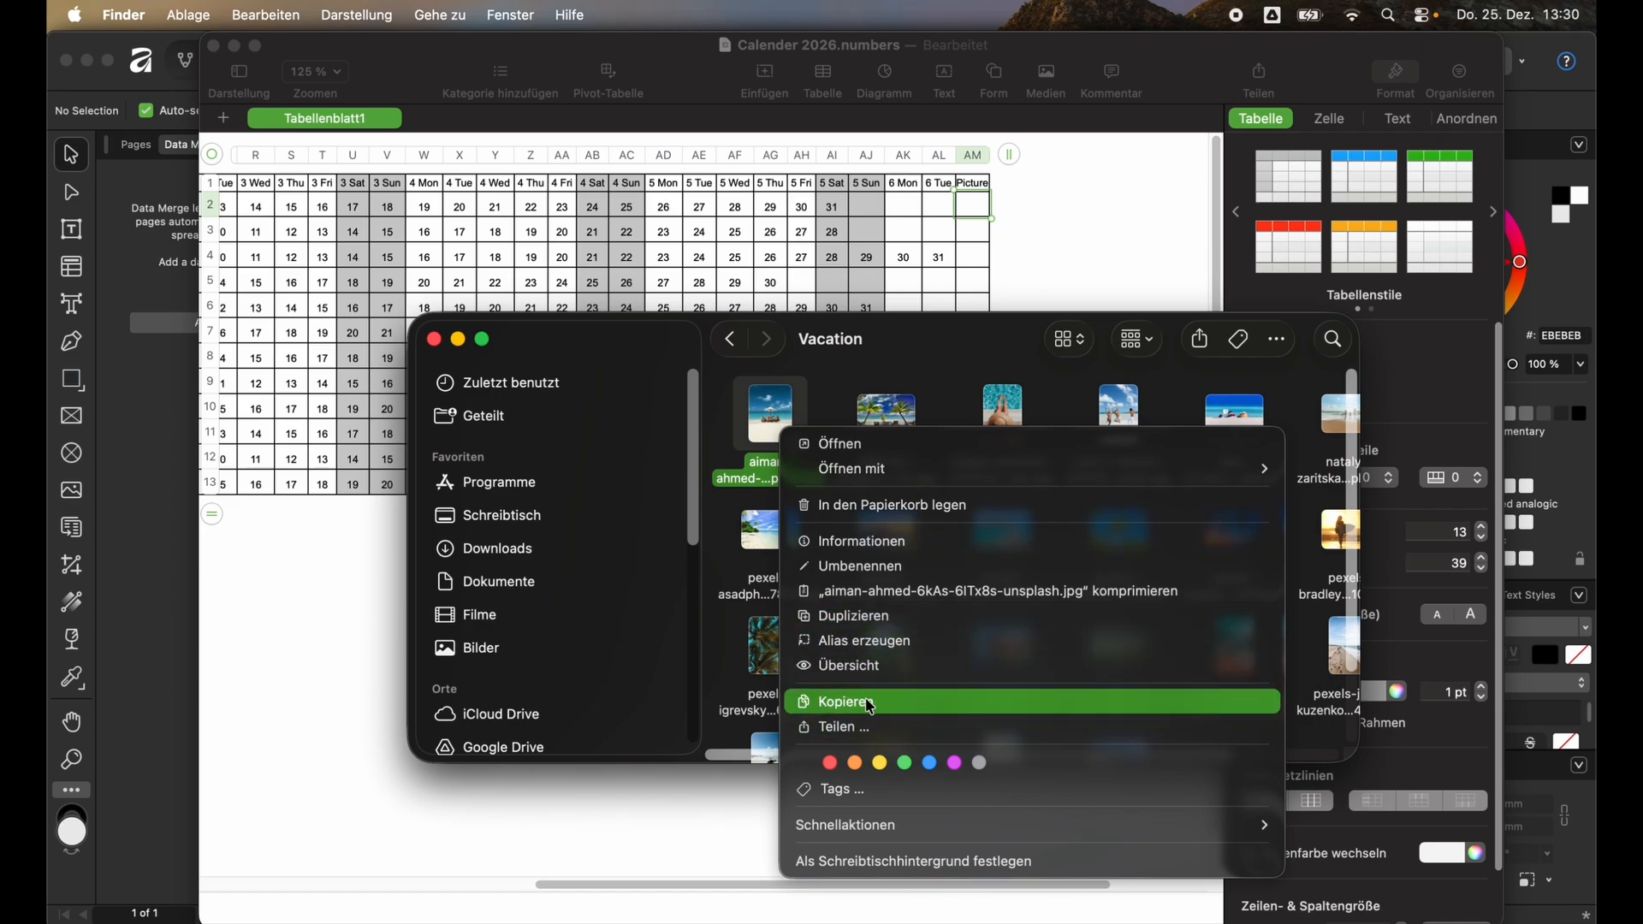
key("alt")
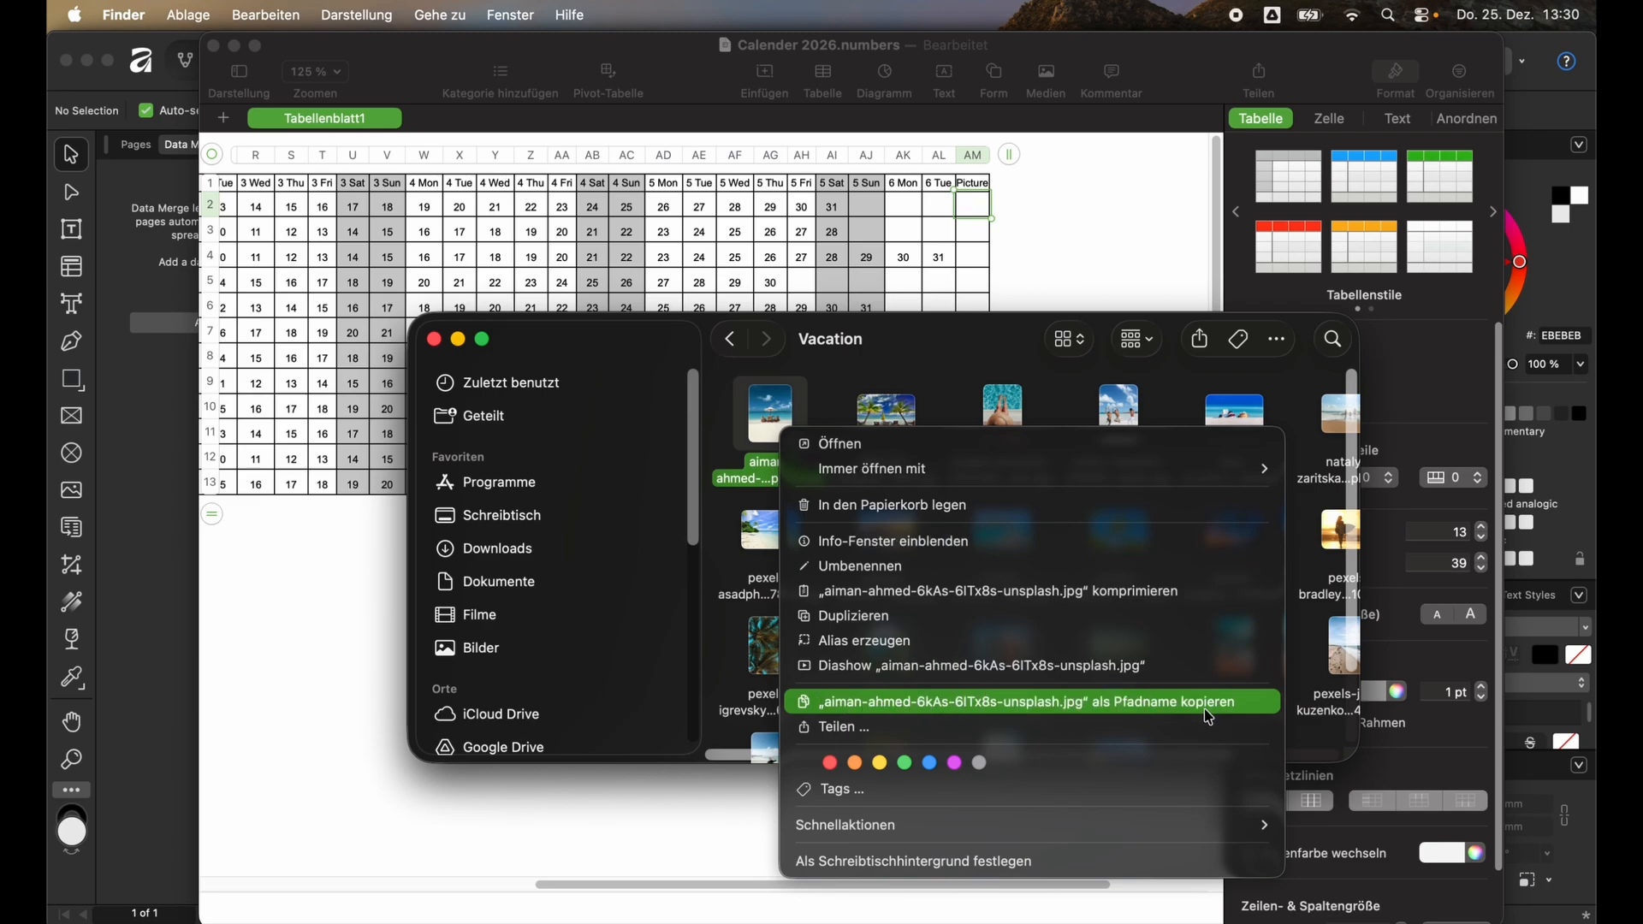
left_click(1139, 709)
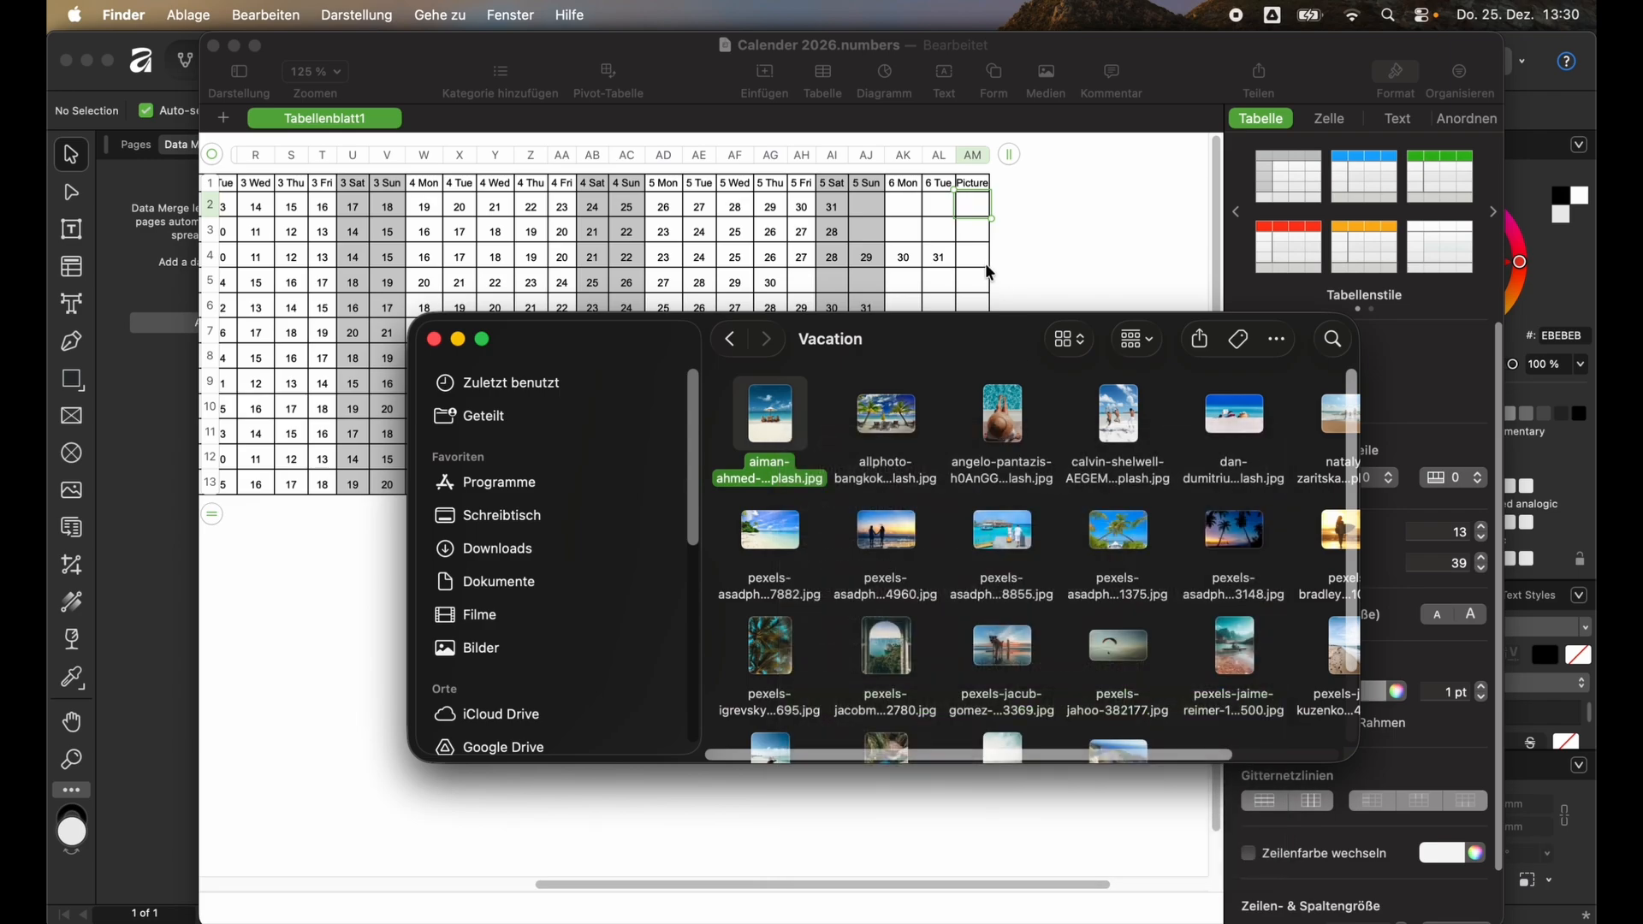
left_click(975, 208)
type("/Users/ann-sophier./Downloads/Vacation/aiman-ahmed-6kAs-6ITx8s-unsplash.jpg")
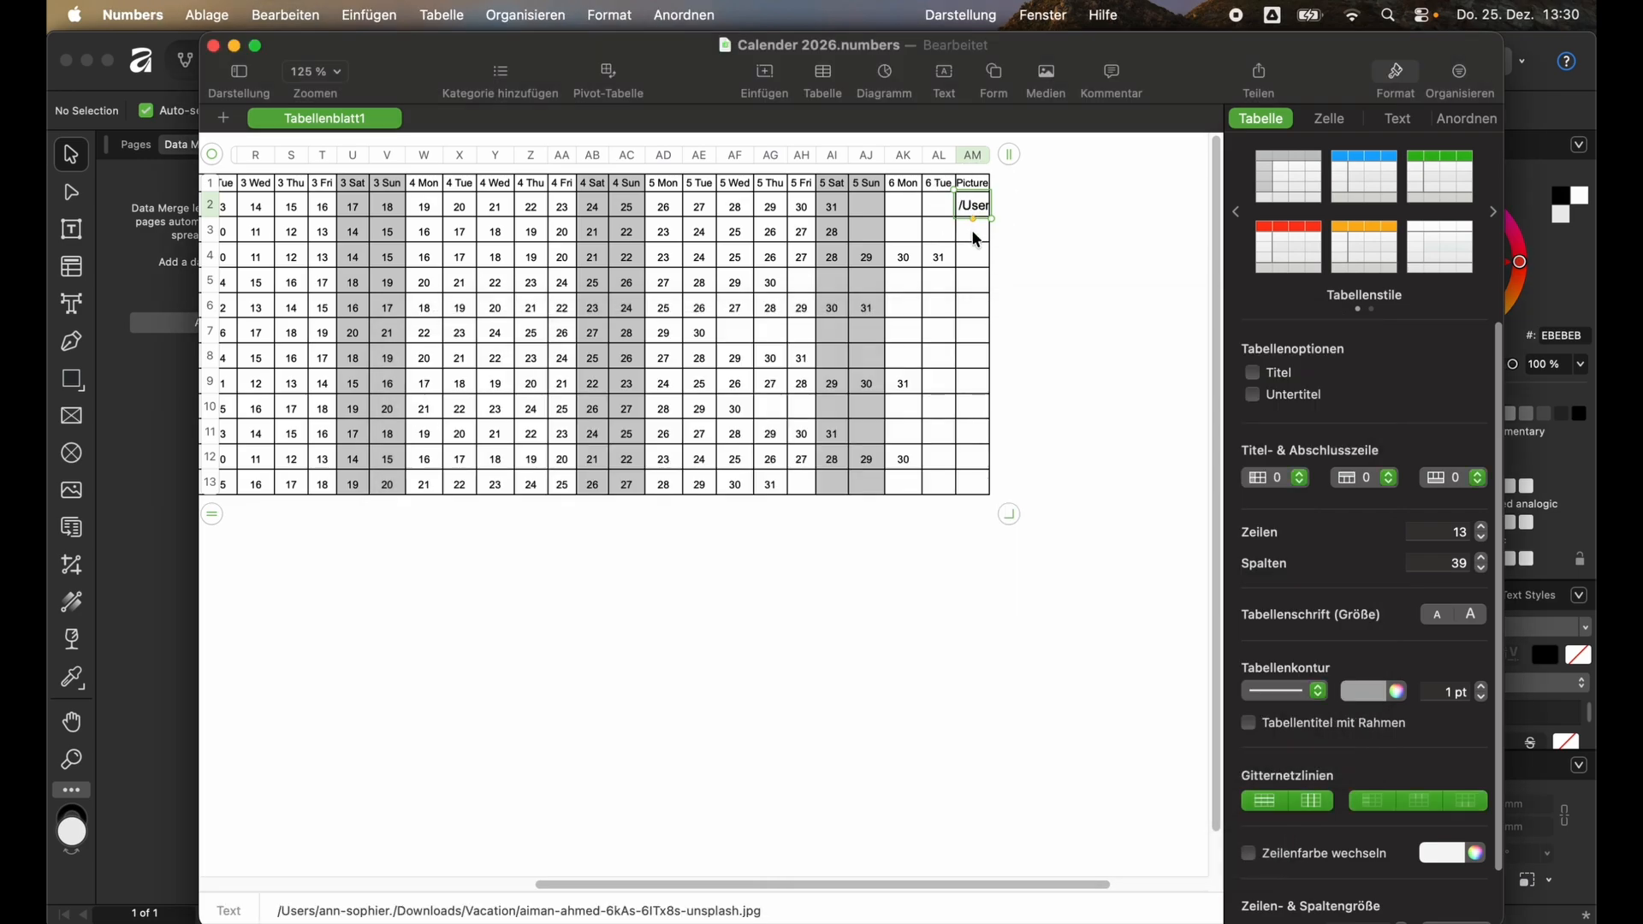
- Copy the path name of allphoto-bangkok-WhK7MI_2C_0-unsplash.jpg in Finder and paste it into February's Picture cell in Numbers
left_click(962, 231)
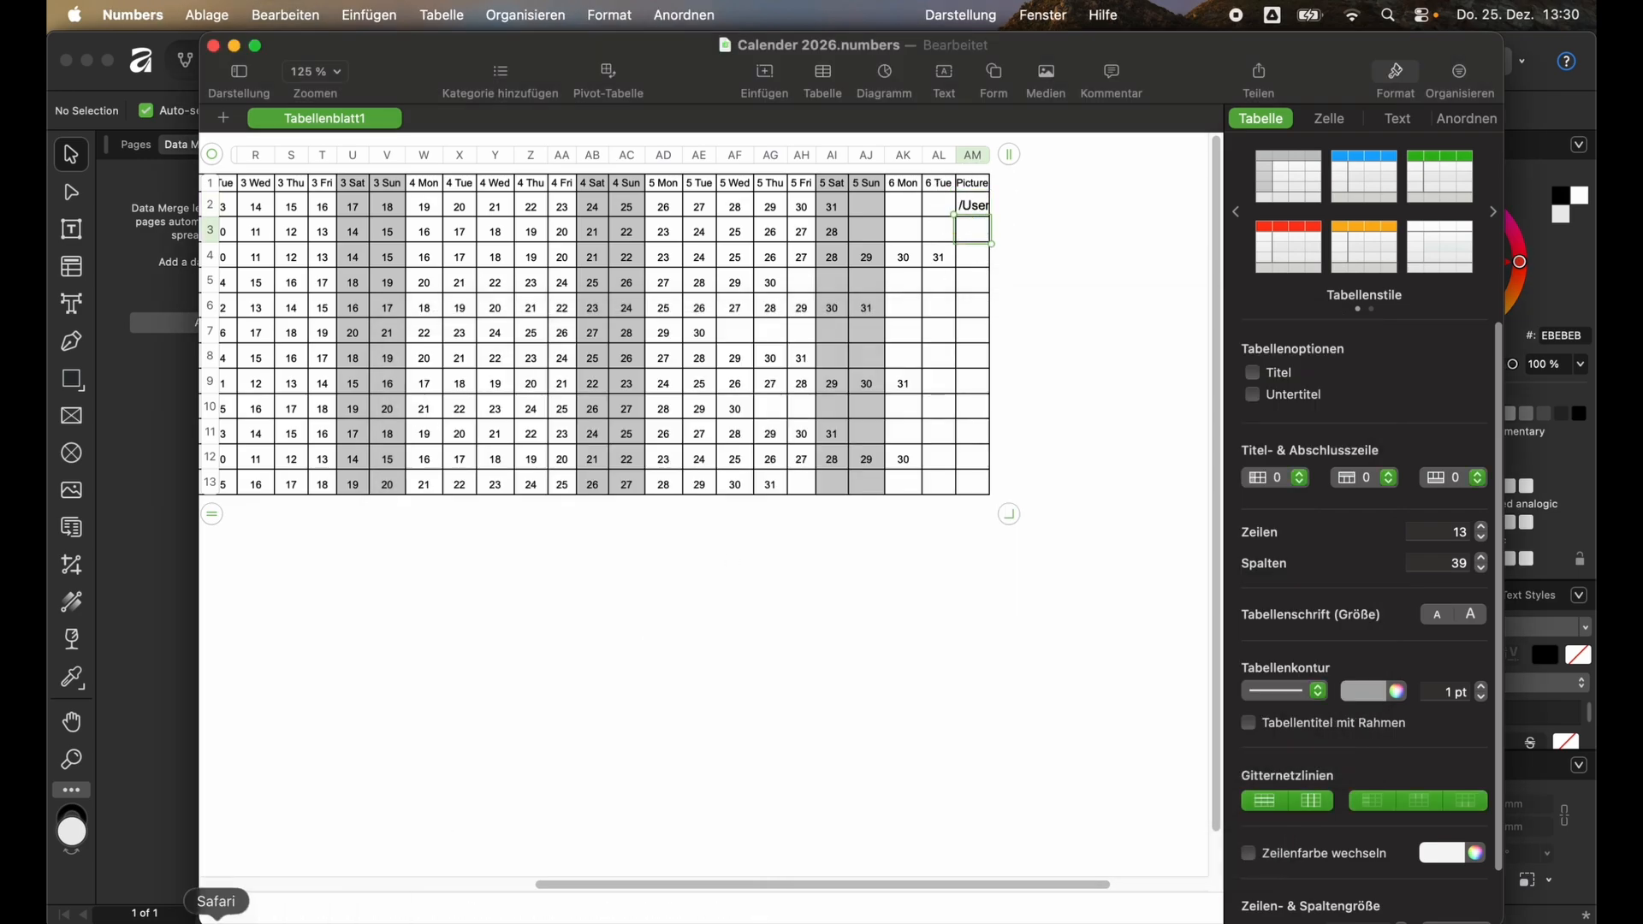
left_click(117, 921)
left_click(890, 415)
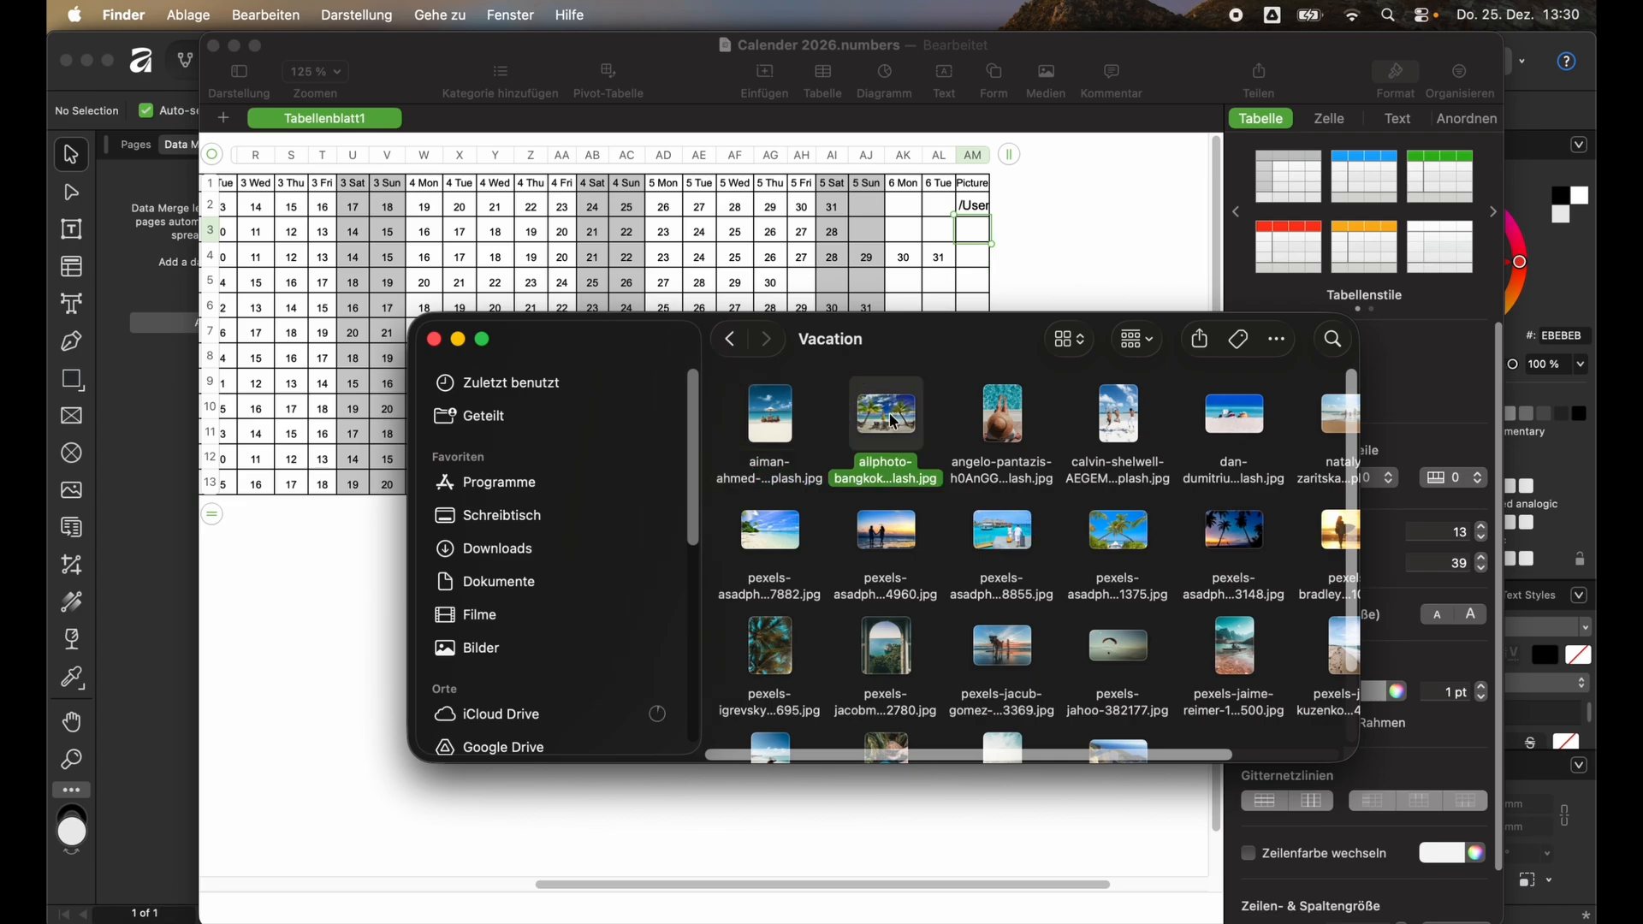
right_click(894, 421)
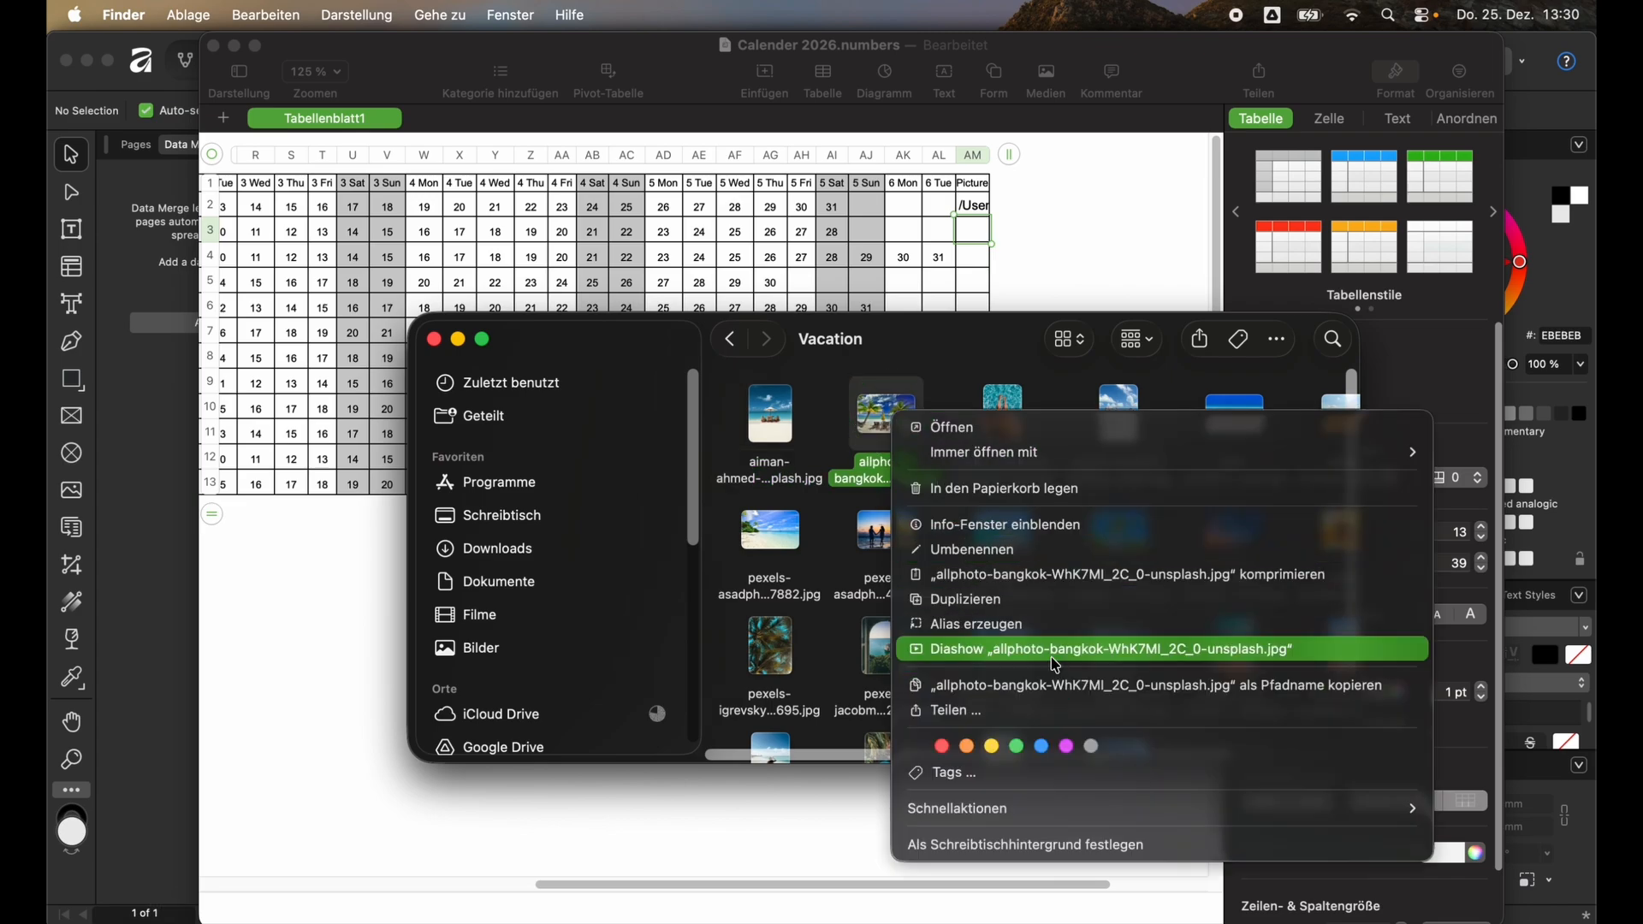
left_click(1054, 681, "alt")
left_click(971, 234)
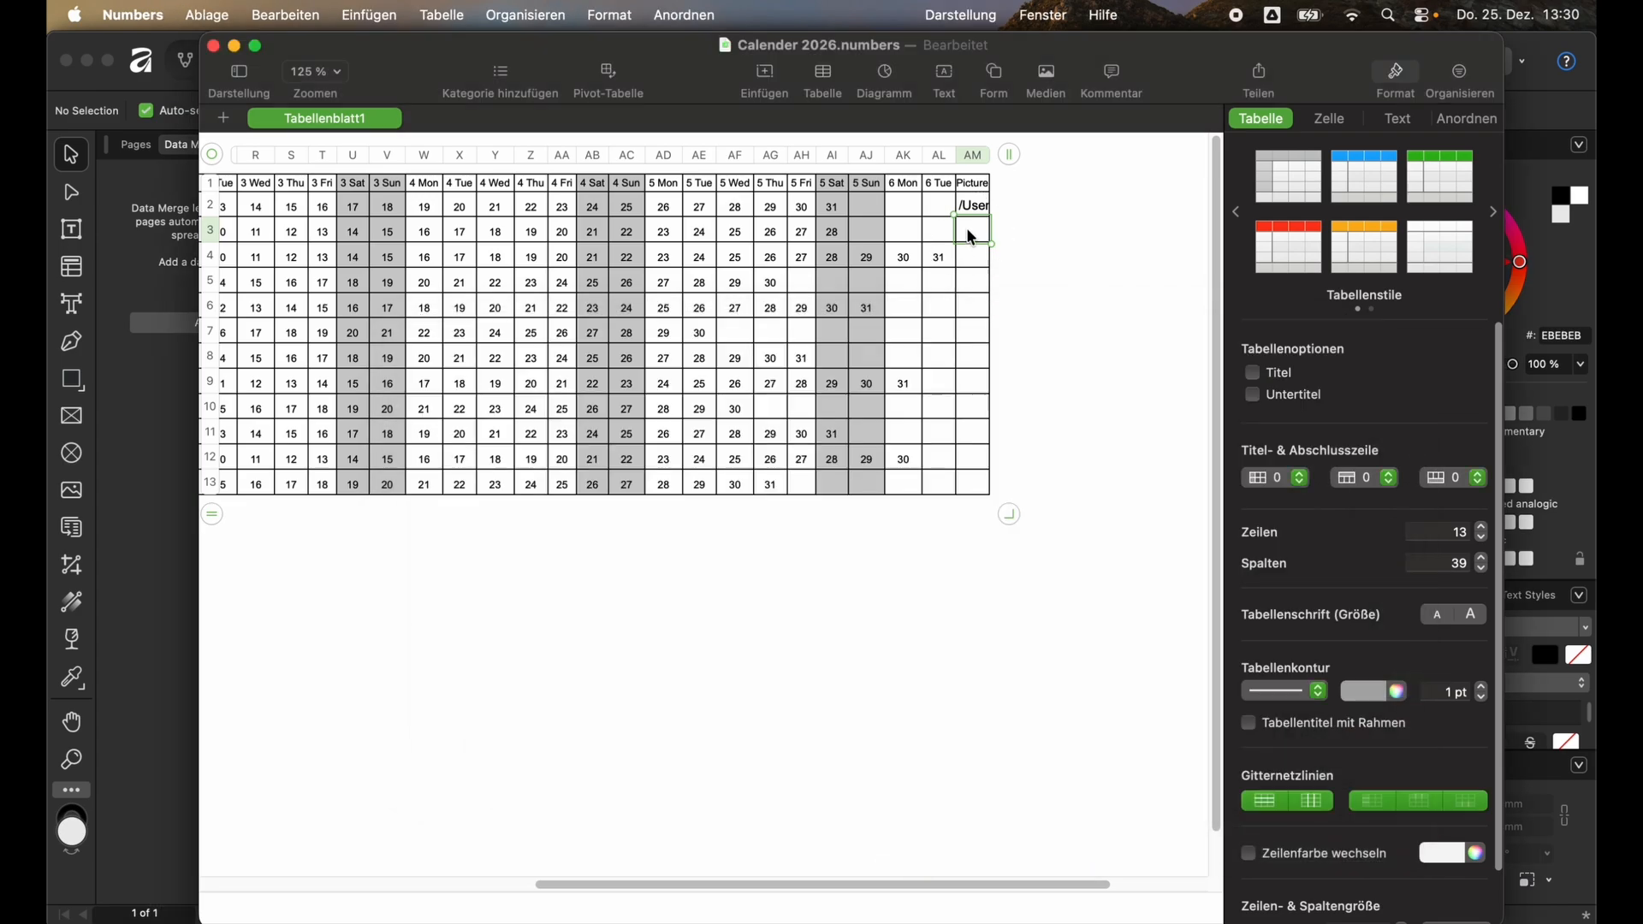
type("/Users/ann-sophie/Downloads/Vacation/allphoto-bangkok-WhK7MI_2C_0-unsplash.jpg")
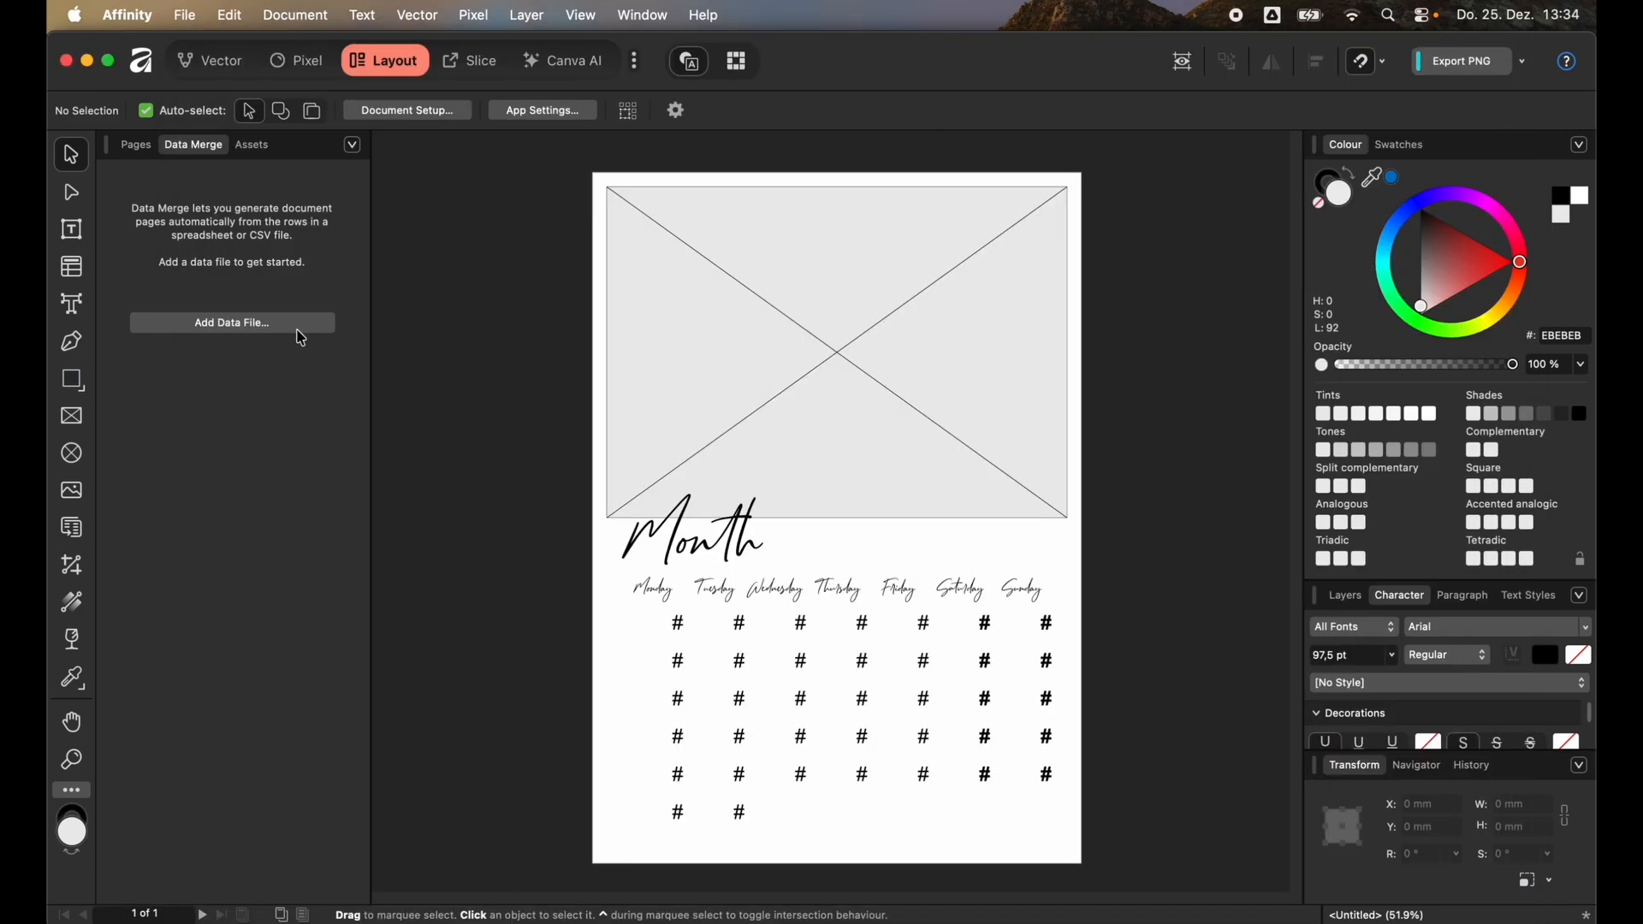
- Load Calender 2026.xlsx as the merge data file and replace the "Month" title text with the Month field
left_click(224, 326)
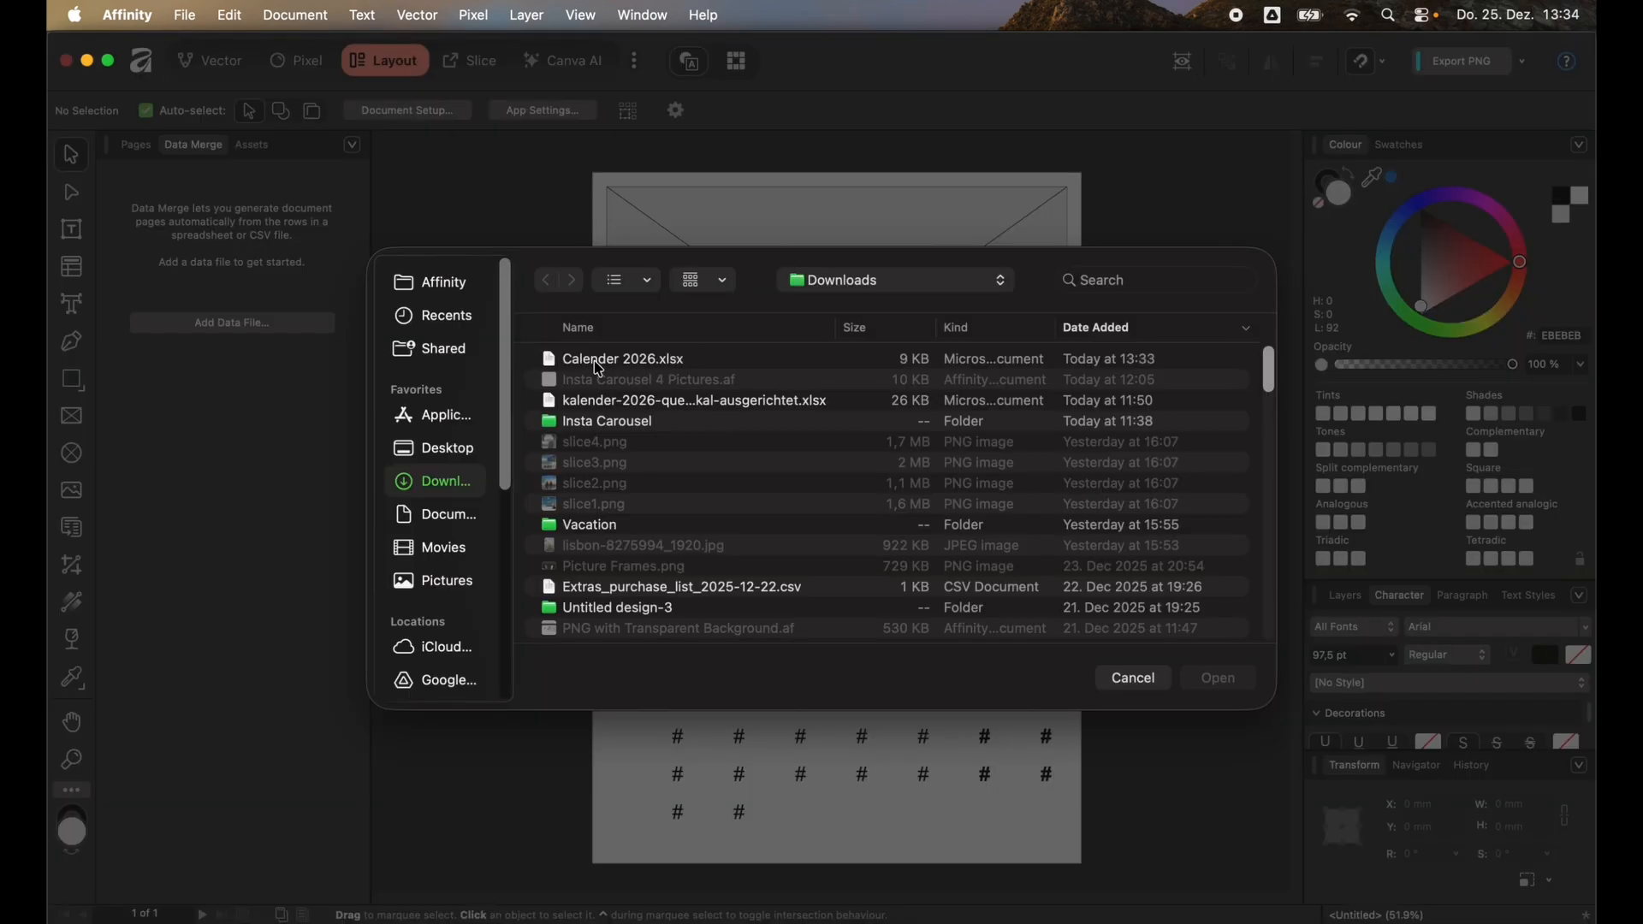
double_click(598, 362)
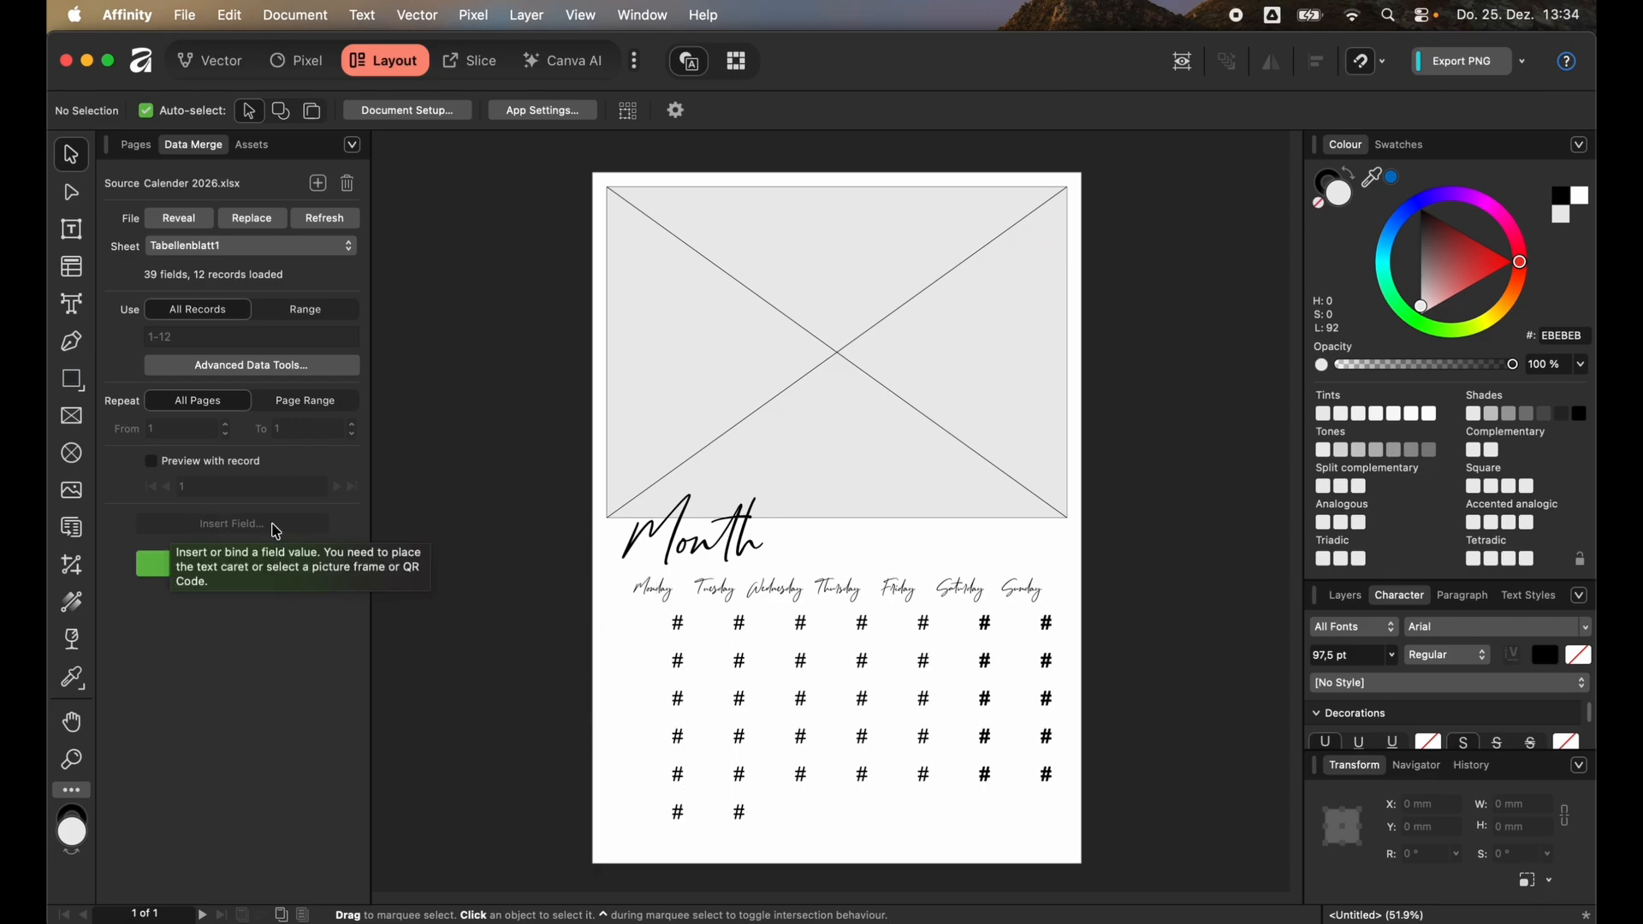
double_click(690, 537)
double_click(690, 537)
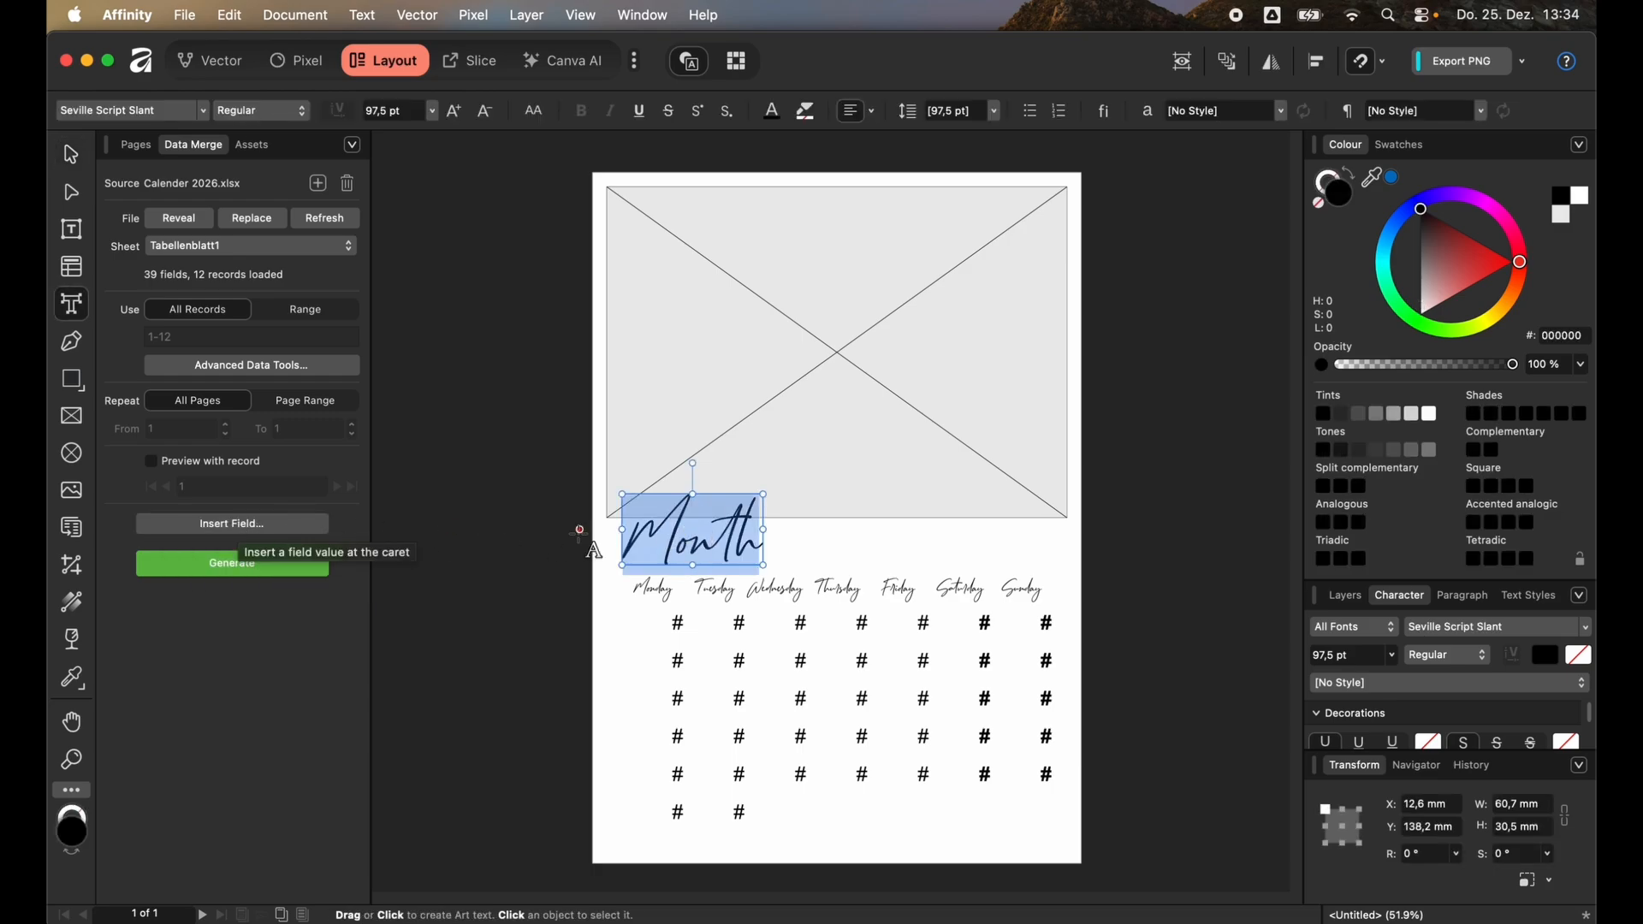
left_click(305, 524)
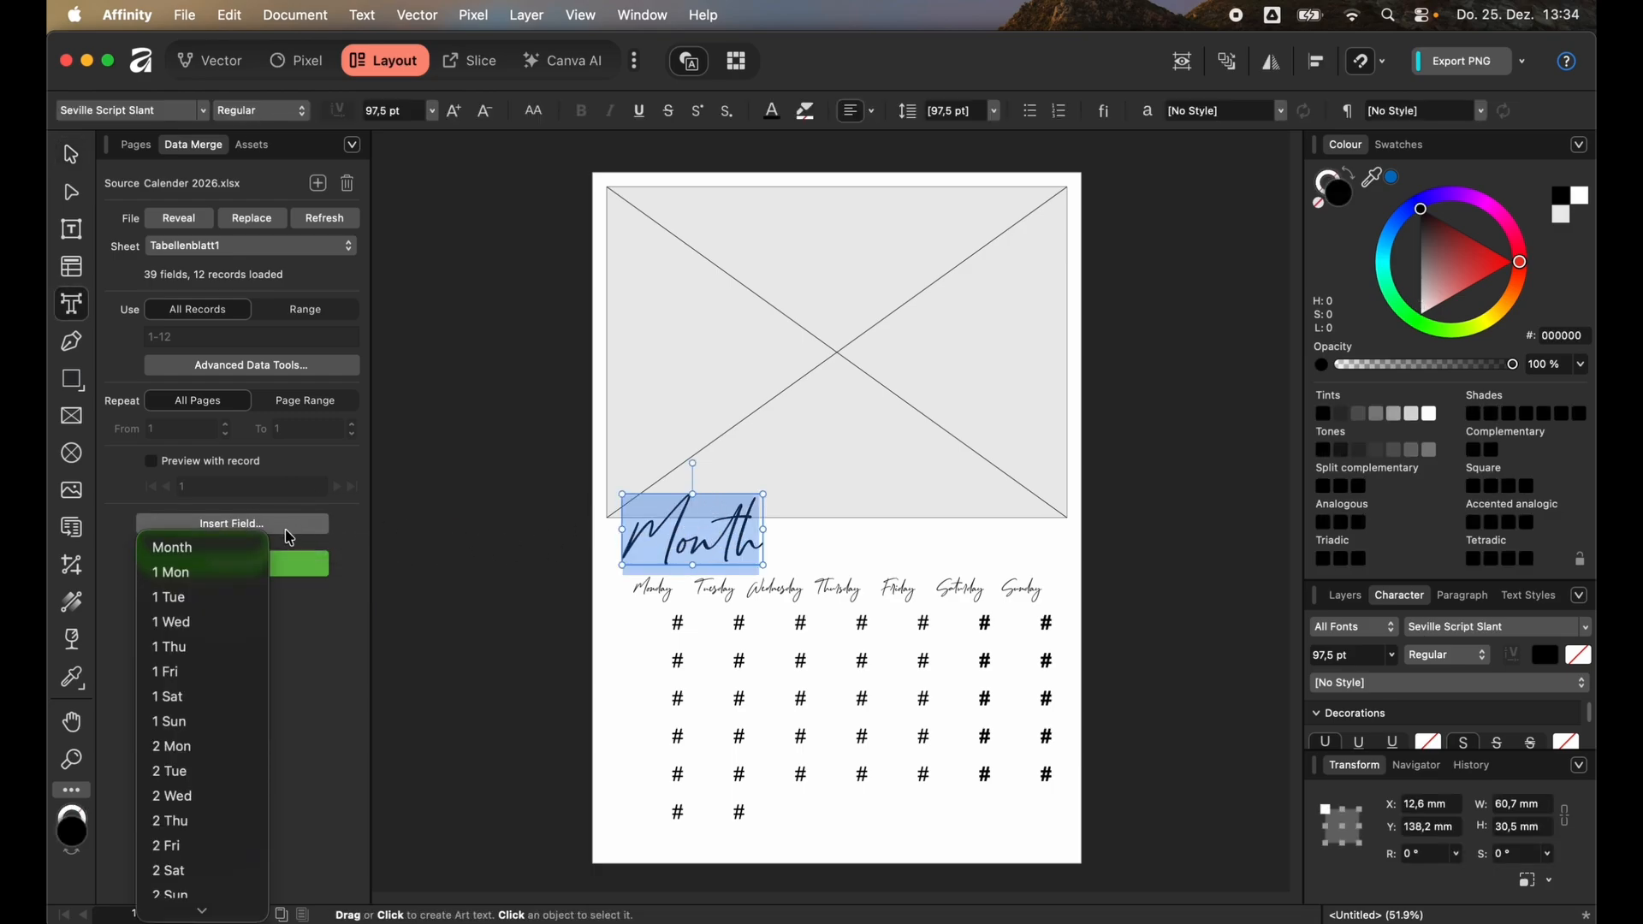
left_click(190, 557)
- Replace the first # placeholder under Monday with the 1 Mon field and advance to the adjacent Tuesday cell
left_click(680, 627)
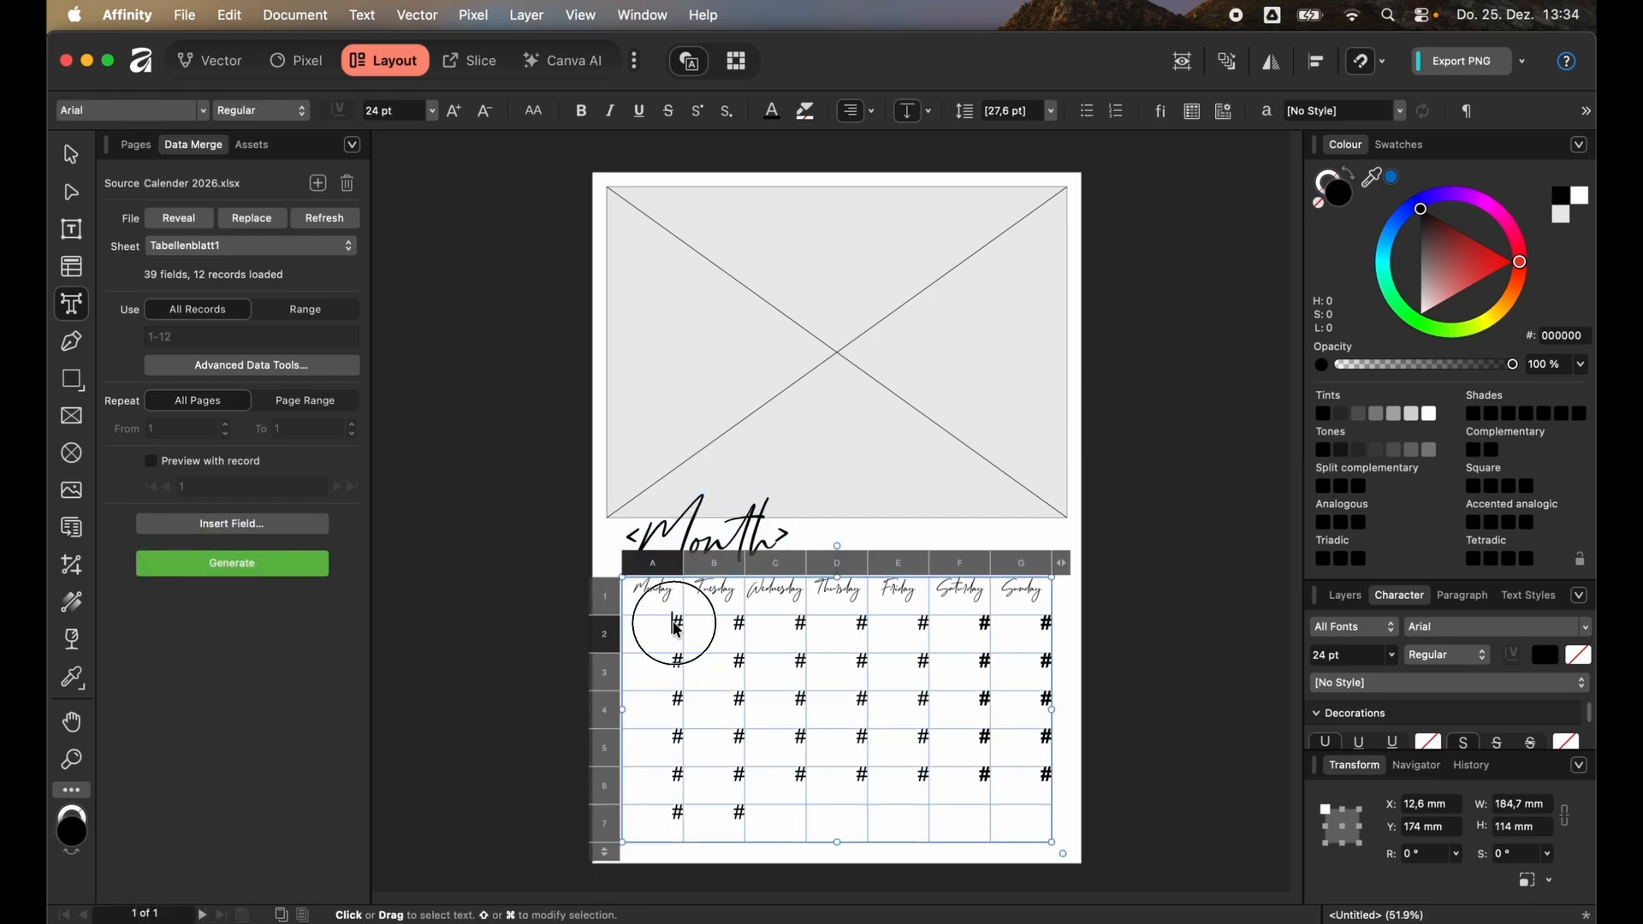
double_click(680, 625)
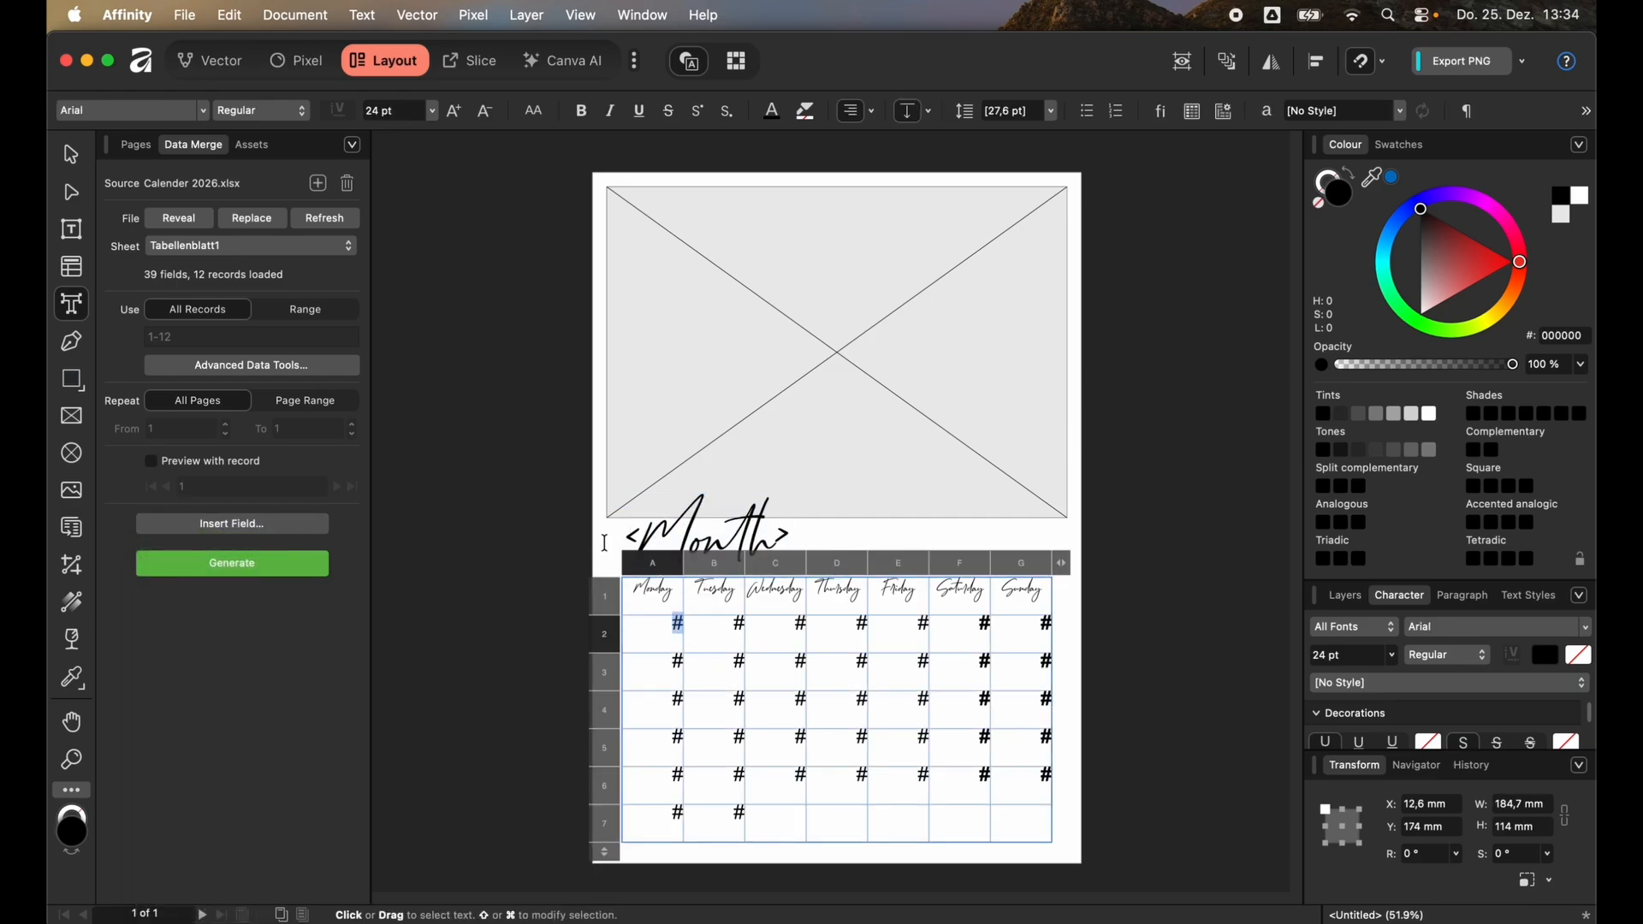
left_click(226, 529)
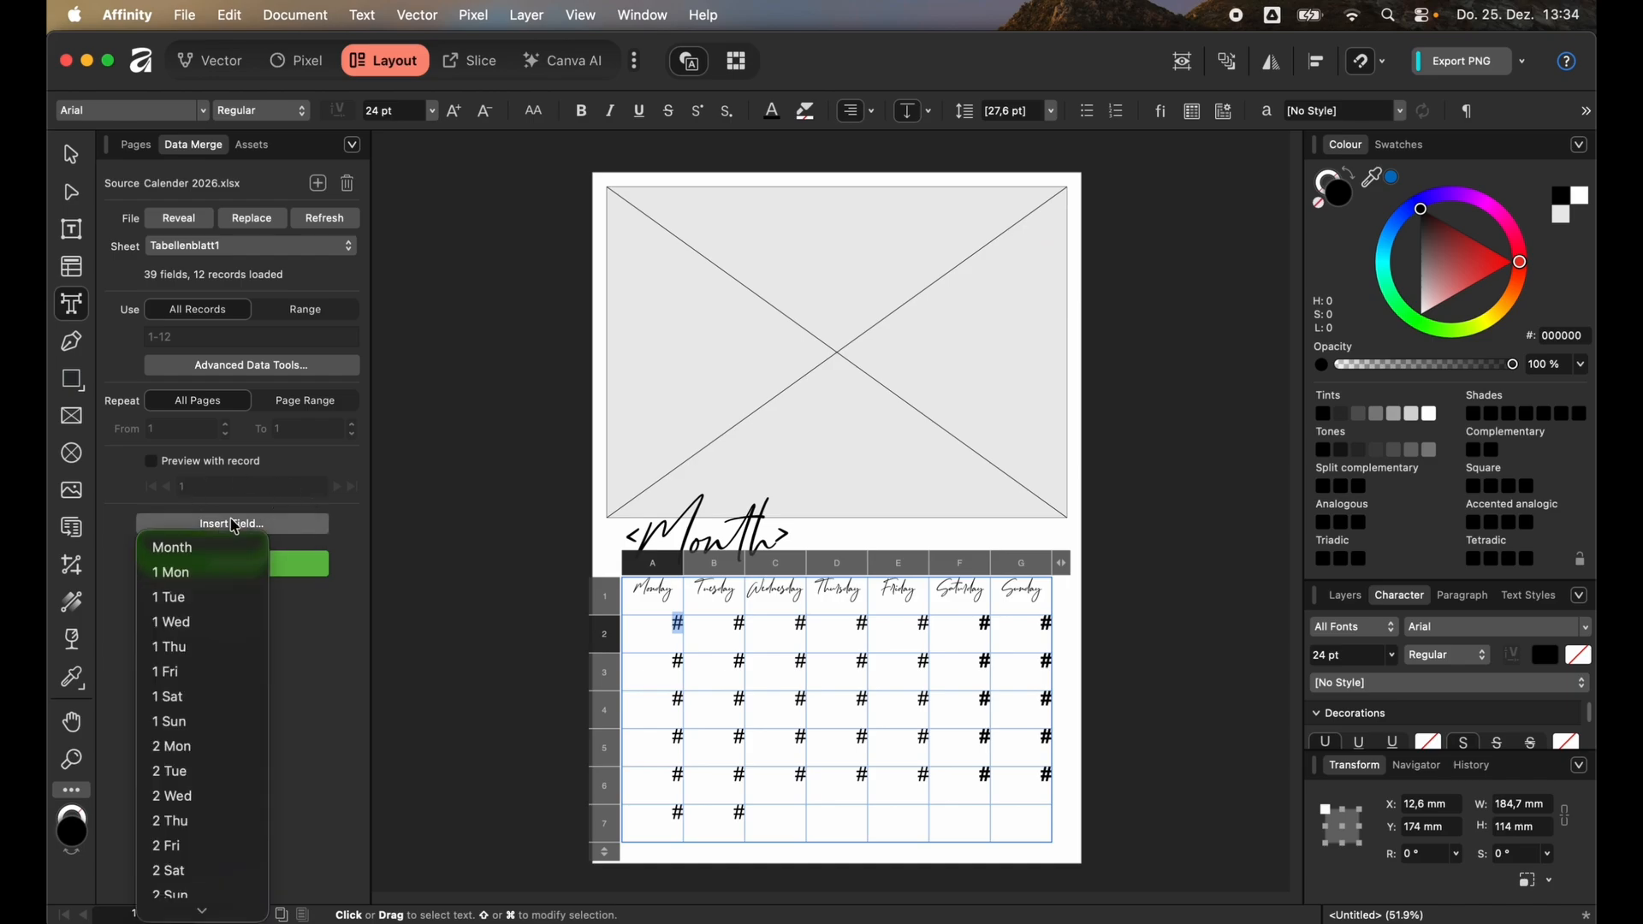
left_click(214, 583)
key("Tab")
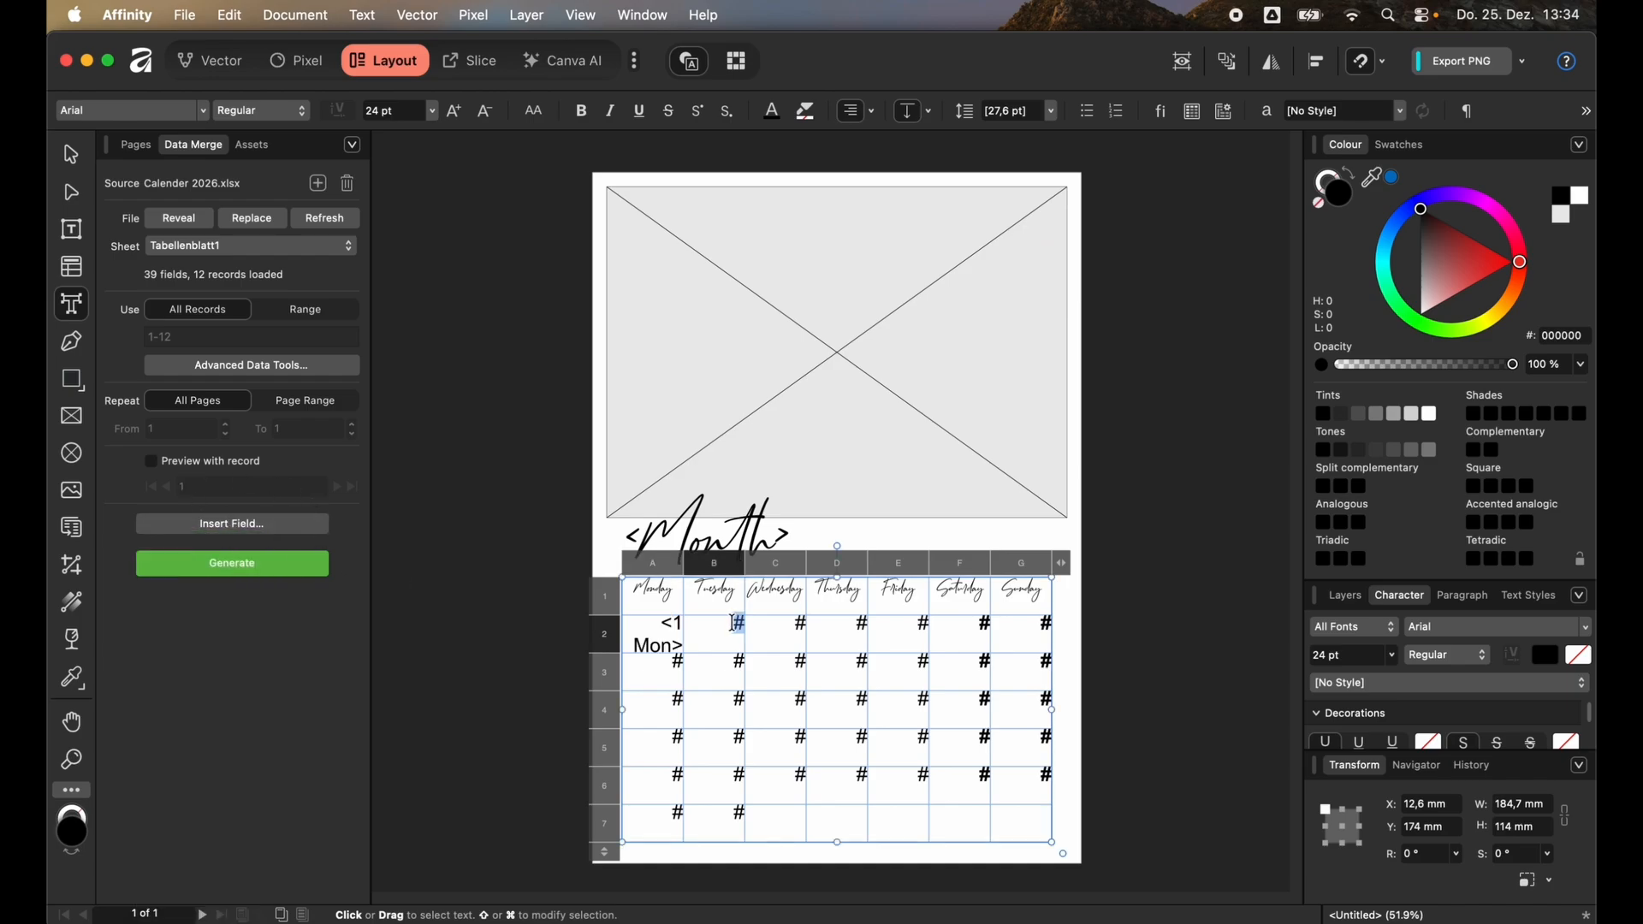
- Replace the first-week # placeholders under Tuesday and Wednesday with the 1 Tue and 1 Wed fields, then advance to Thursday's cell
left_click(278, 521)
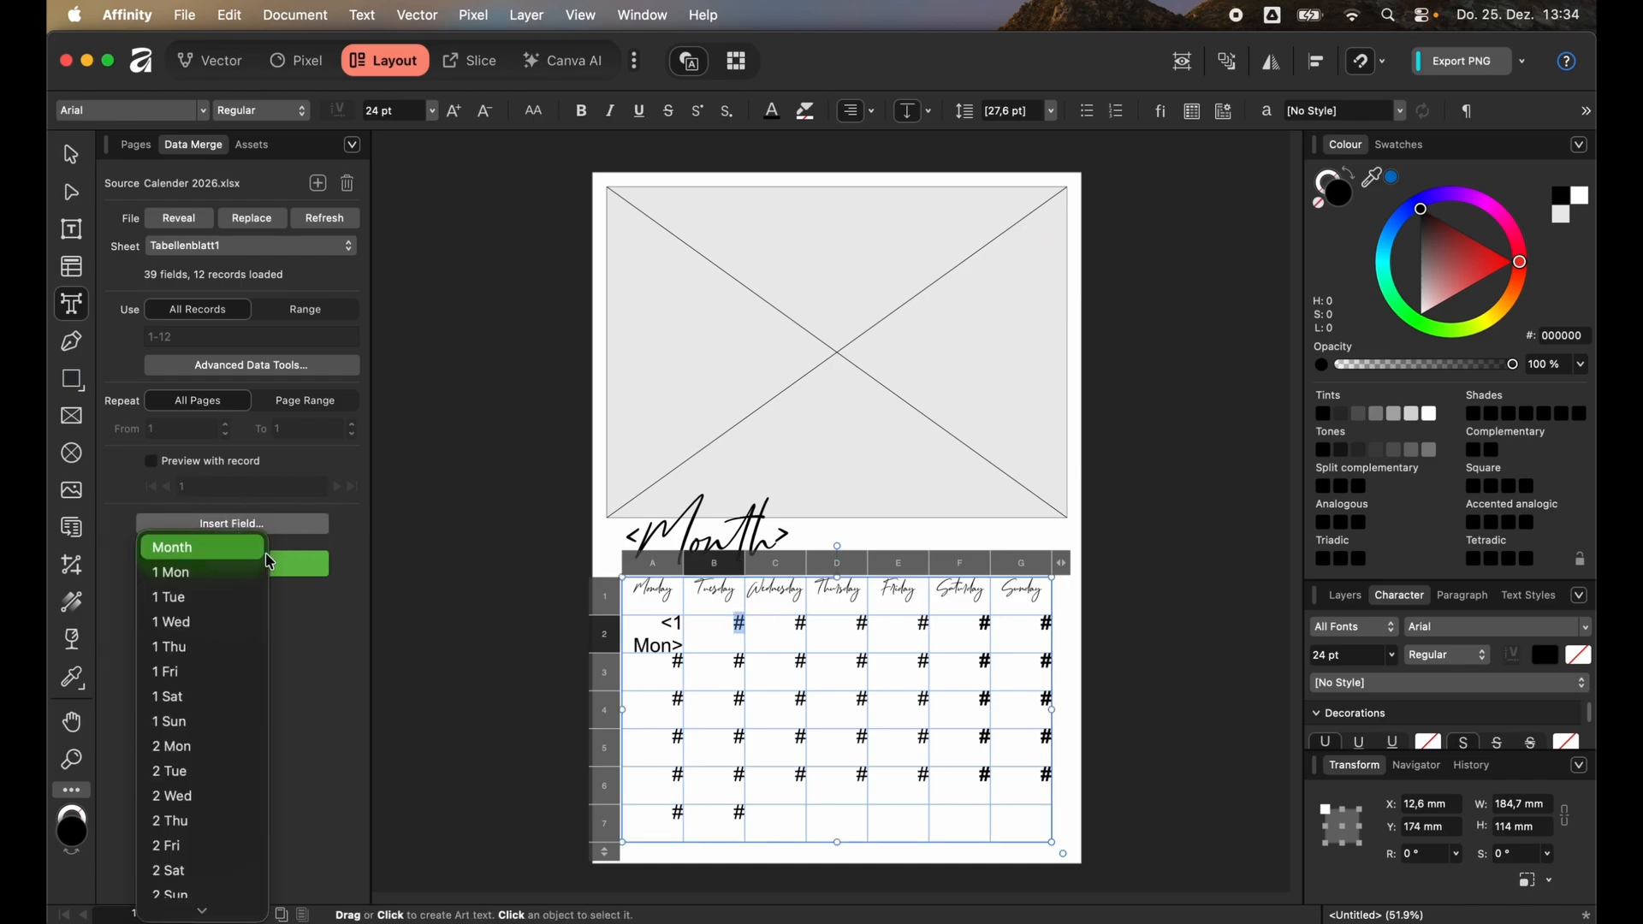
left_click(219, 600)
double_click(801, 627)
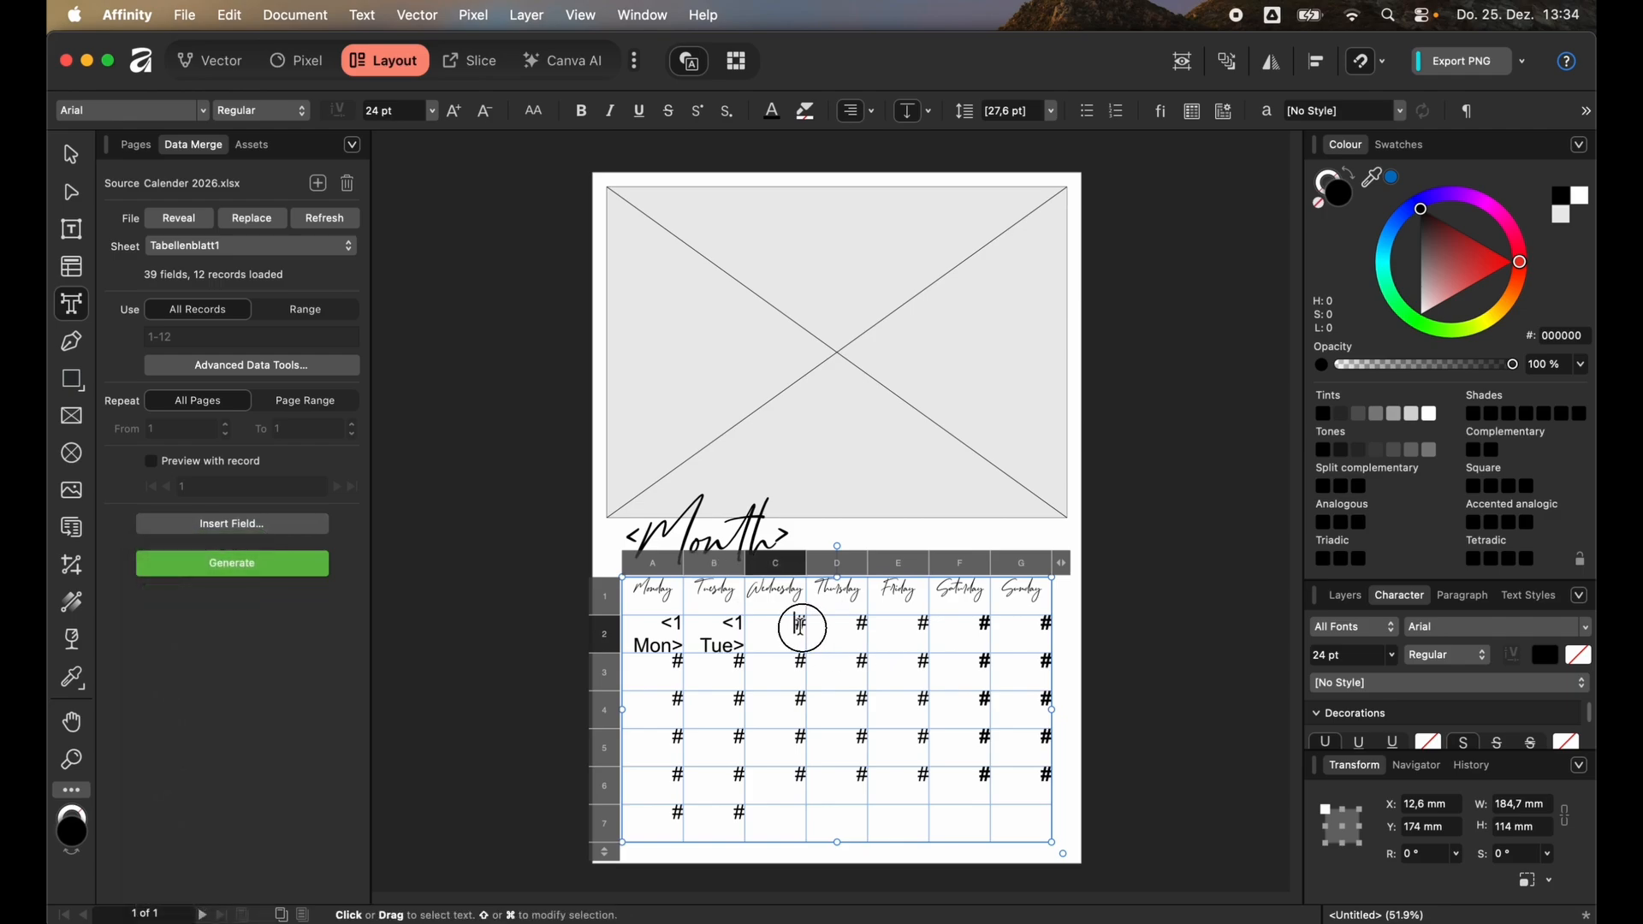
left_click(248, 523)
left_click(216, 617)
key("Tab")
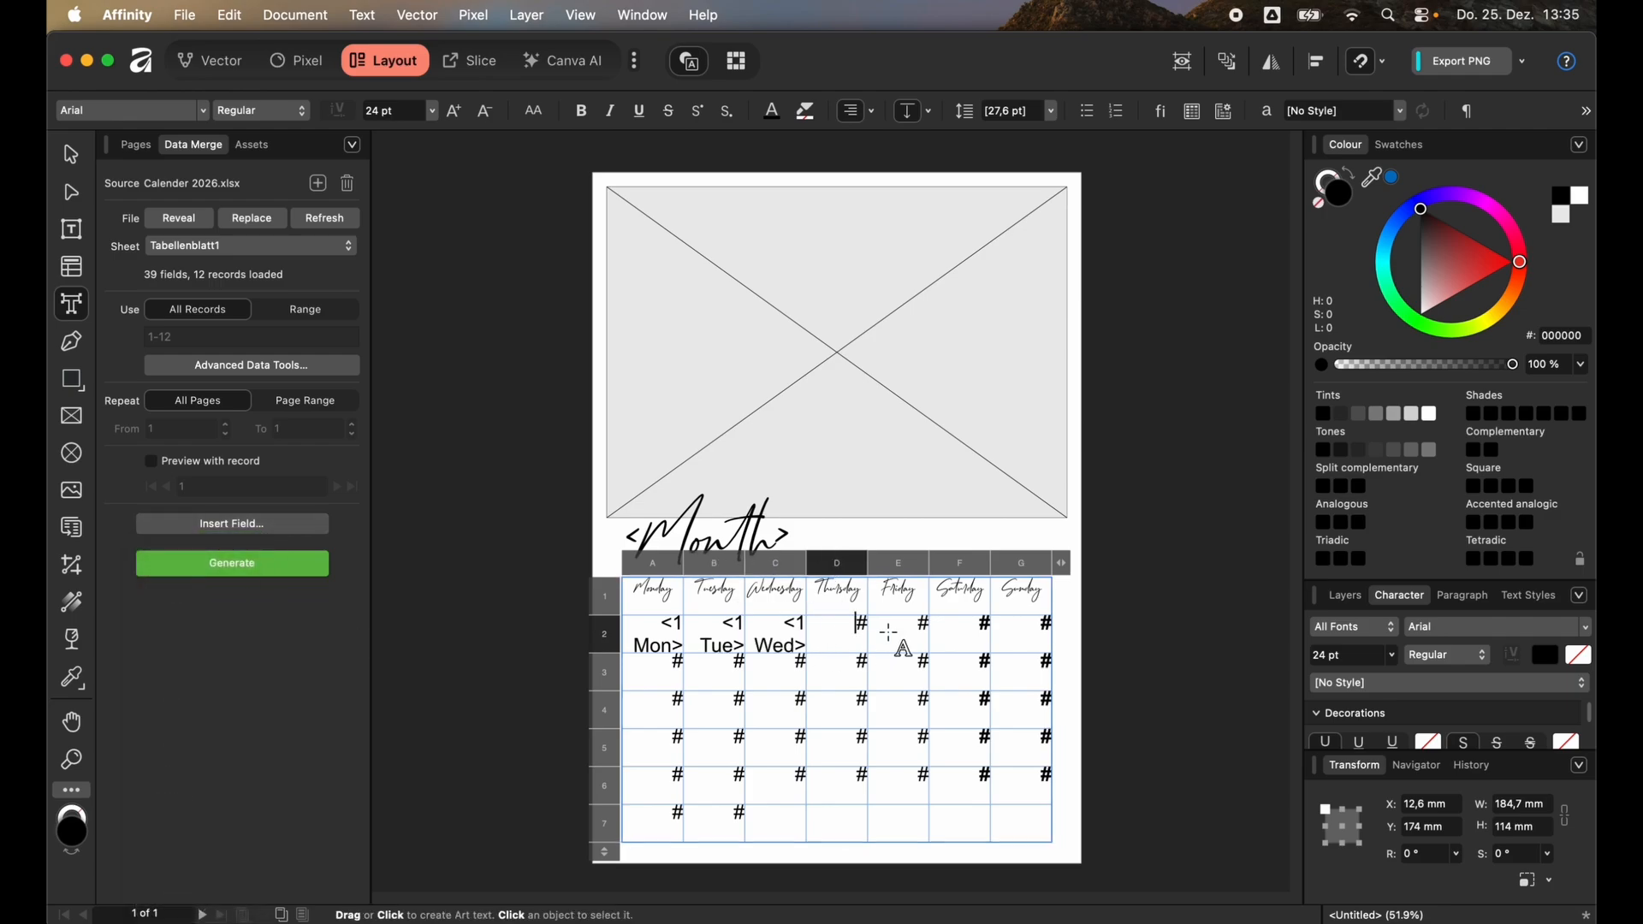
- Replace the first-week # placeholder under Thursday with the 1 Thu field and select the Friday placeholder
left_click(265, 523)
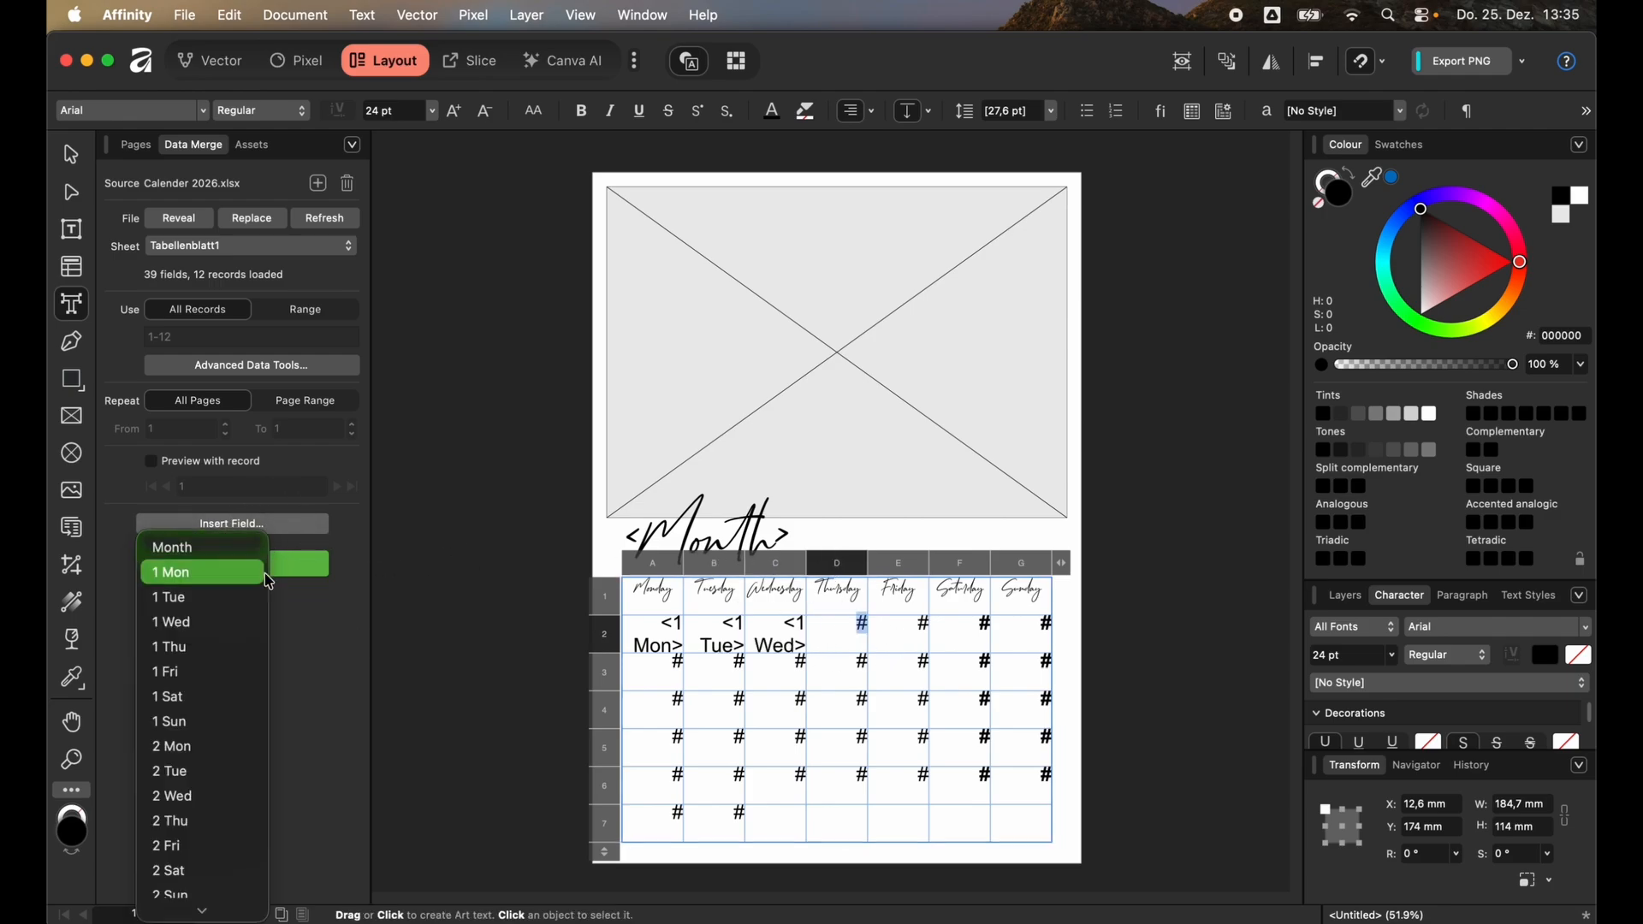
left_click(220, 657)
left_click(922, 626)
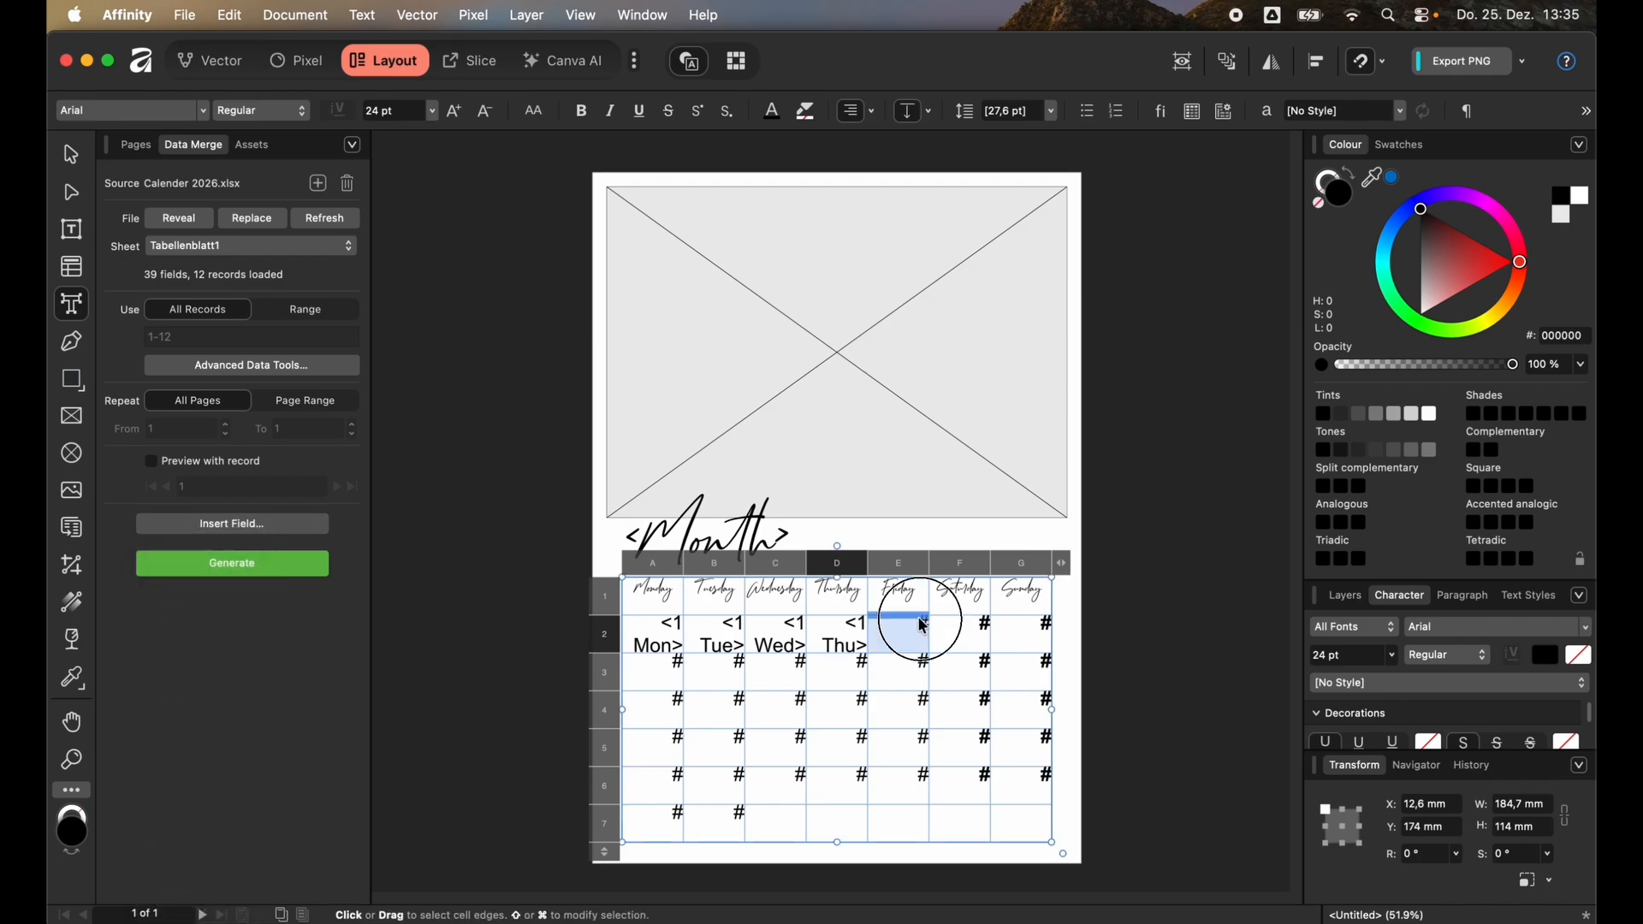
left_click(925, 629)
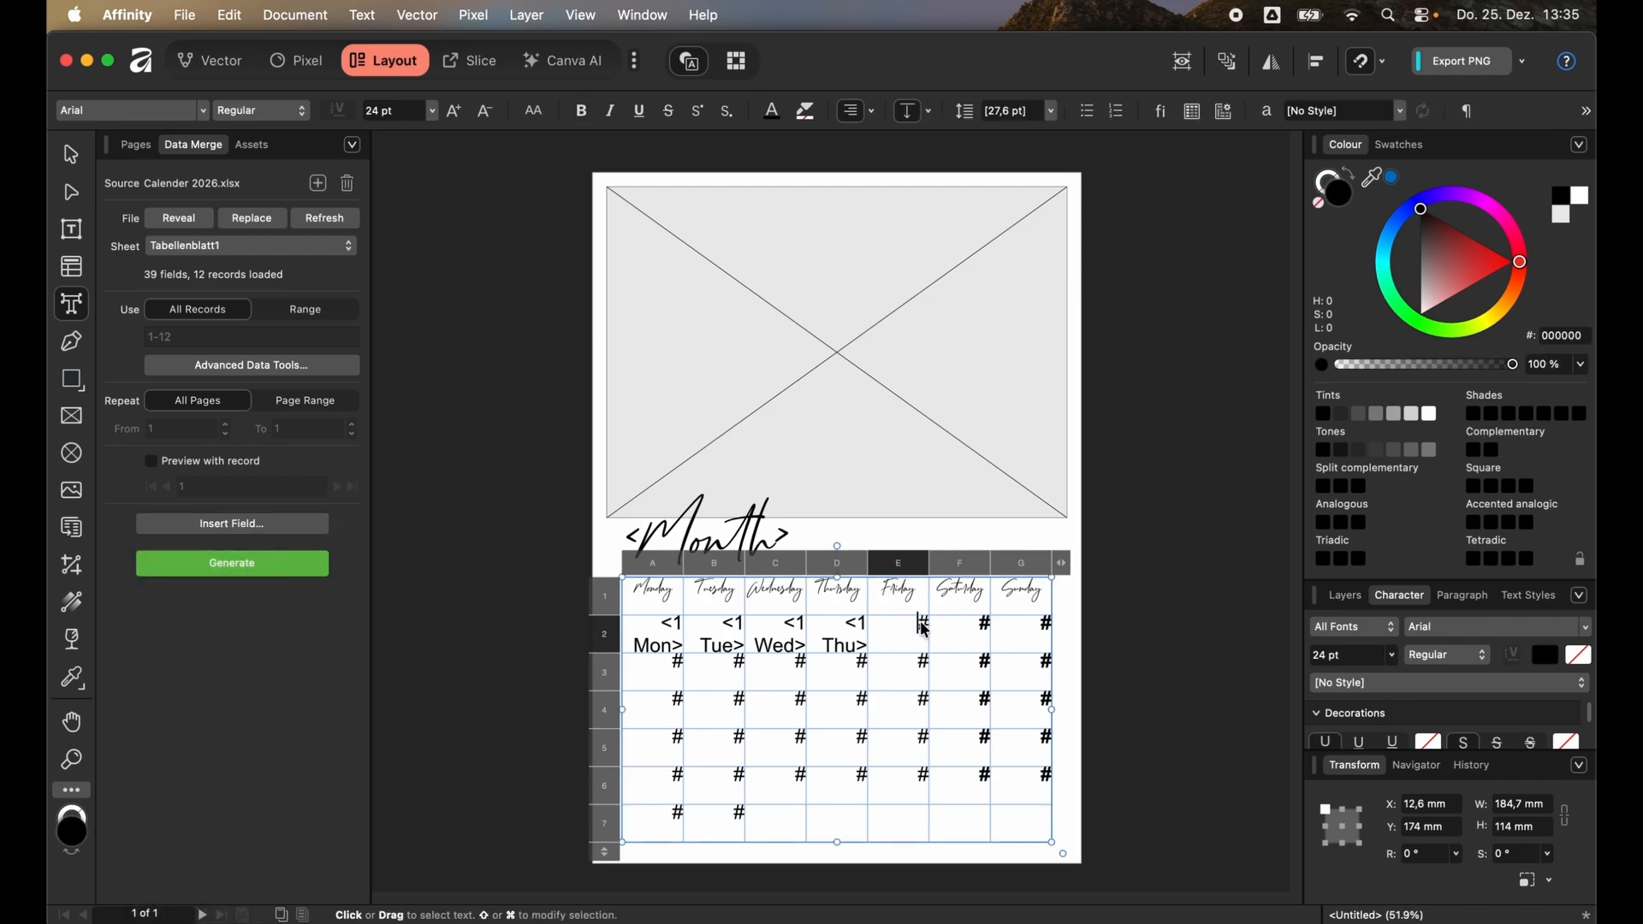
double_click(923, 624)
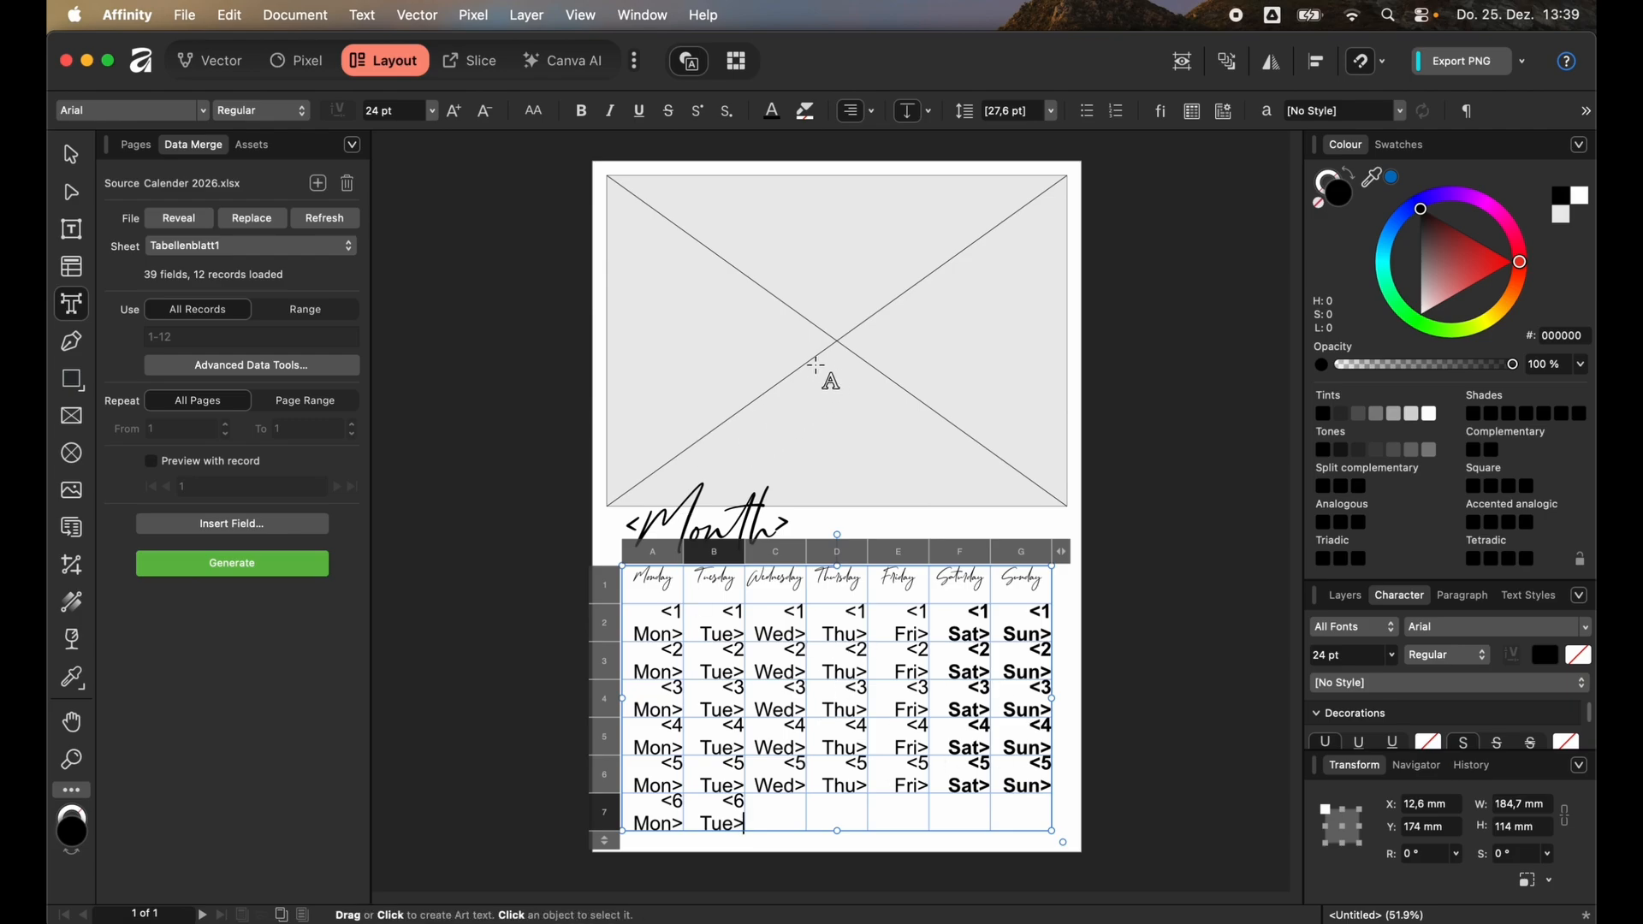
- Bind the picture frame above the month title to the Picture field
left_click(72, 155)
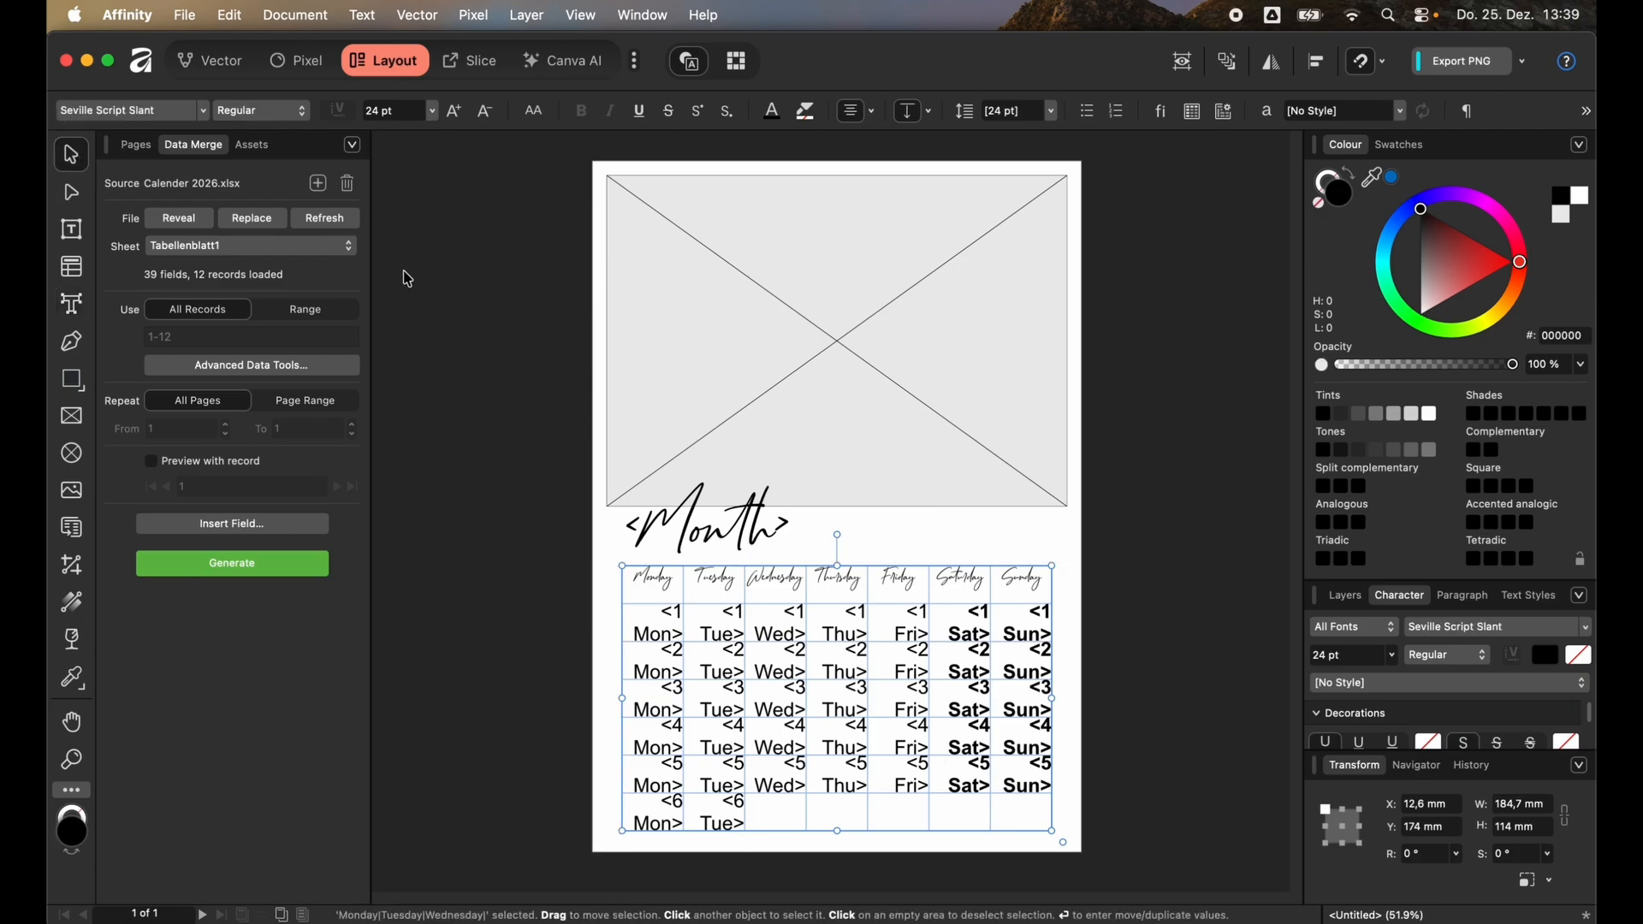
left_click(819, 354)
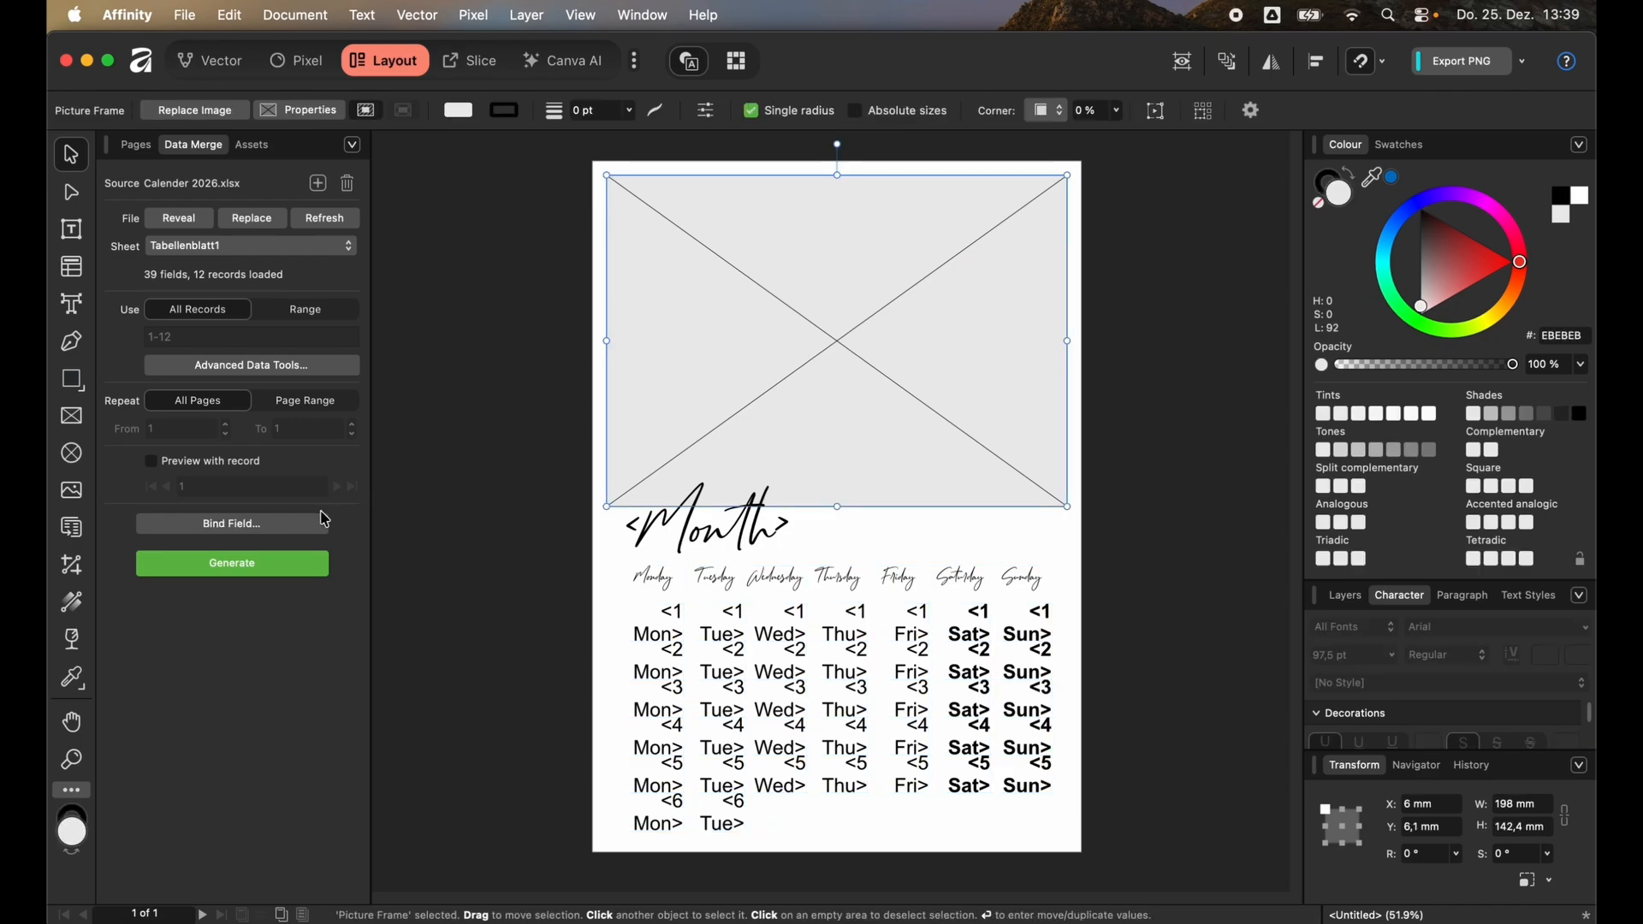
left_click(484, 510)
left_click(704, 410)
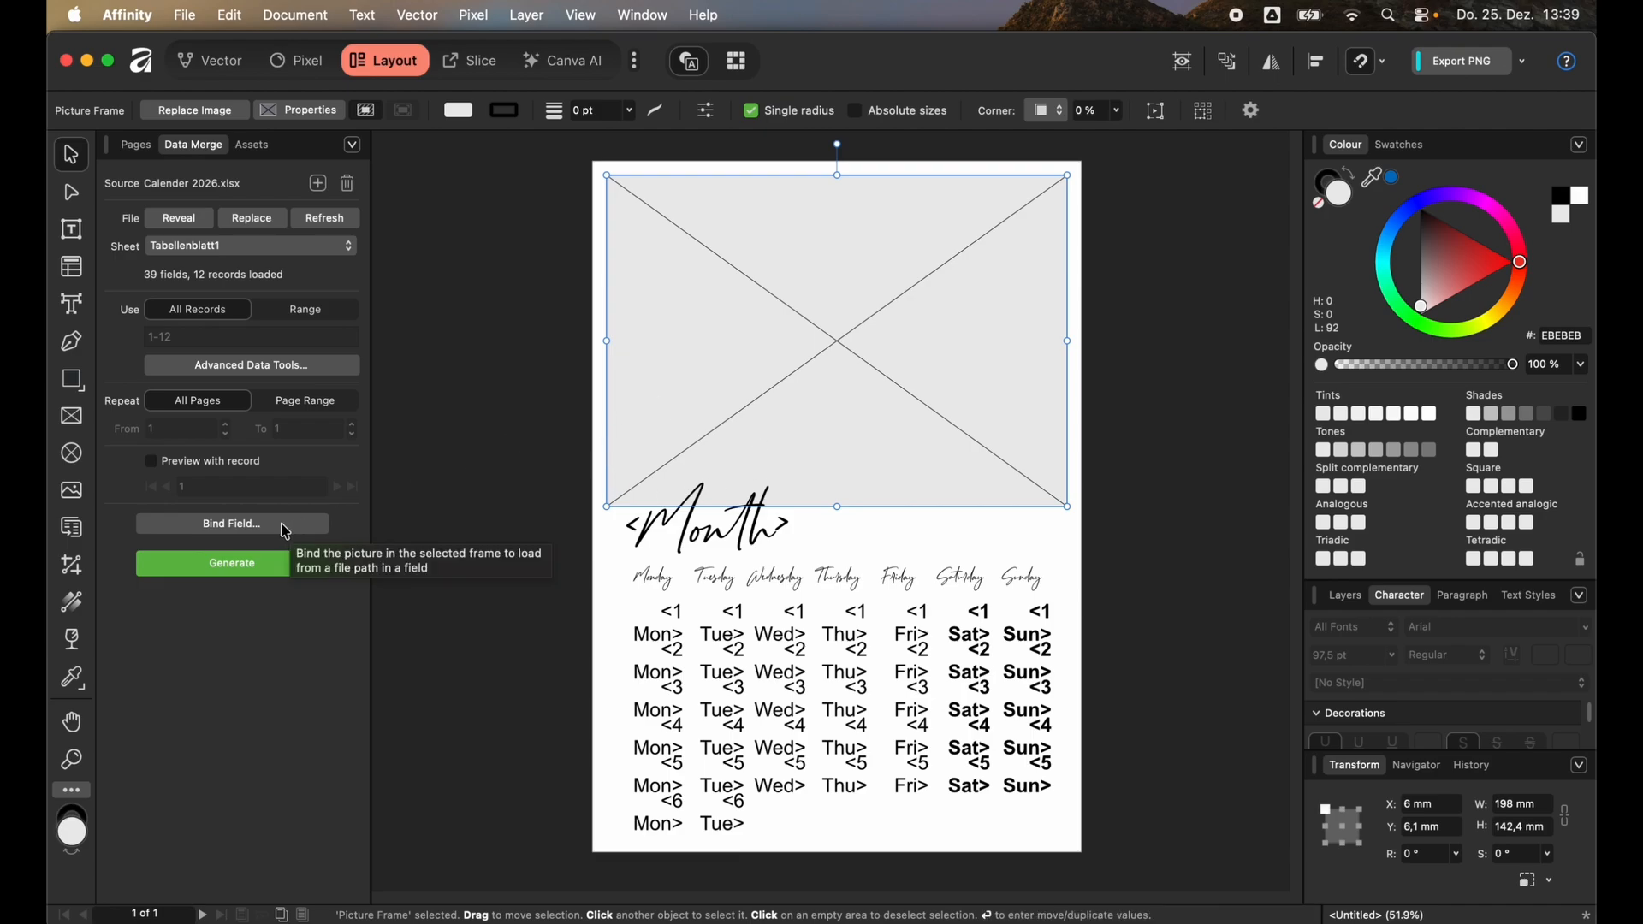
left_click(265, 525)
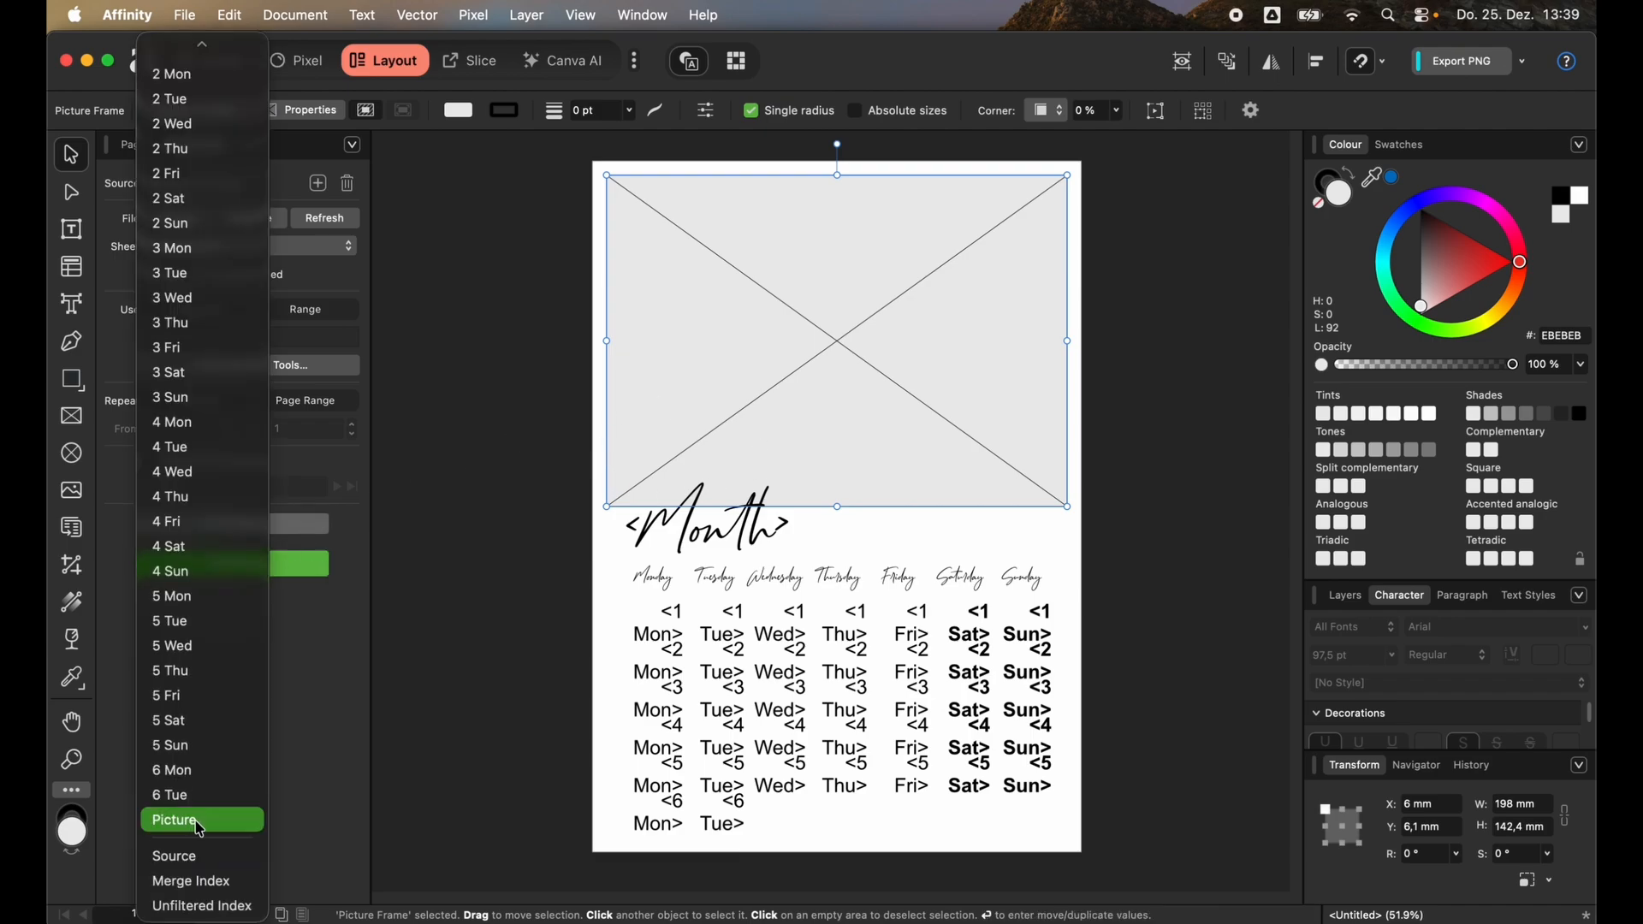
left_click(202, 823)
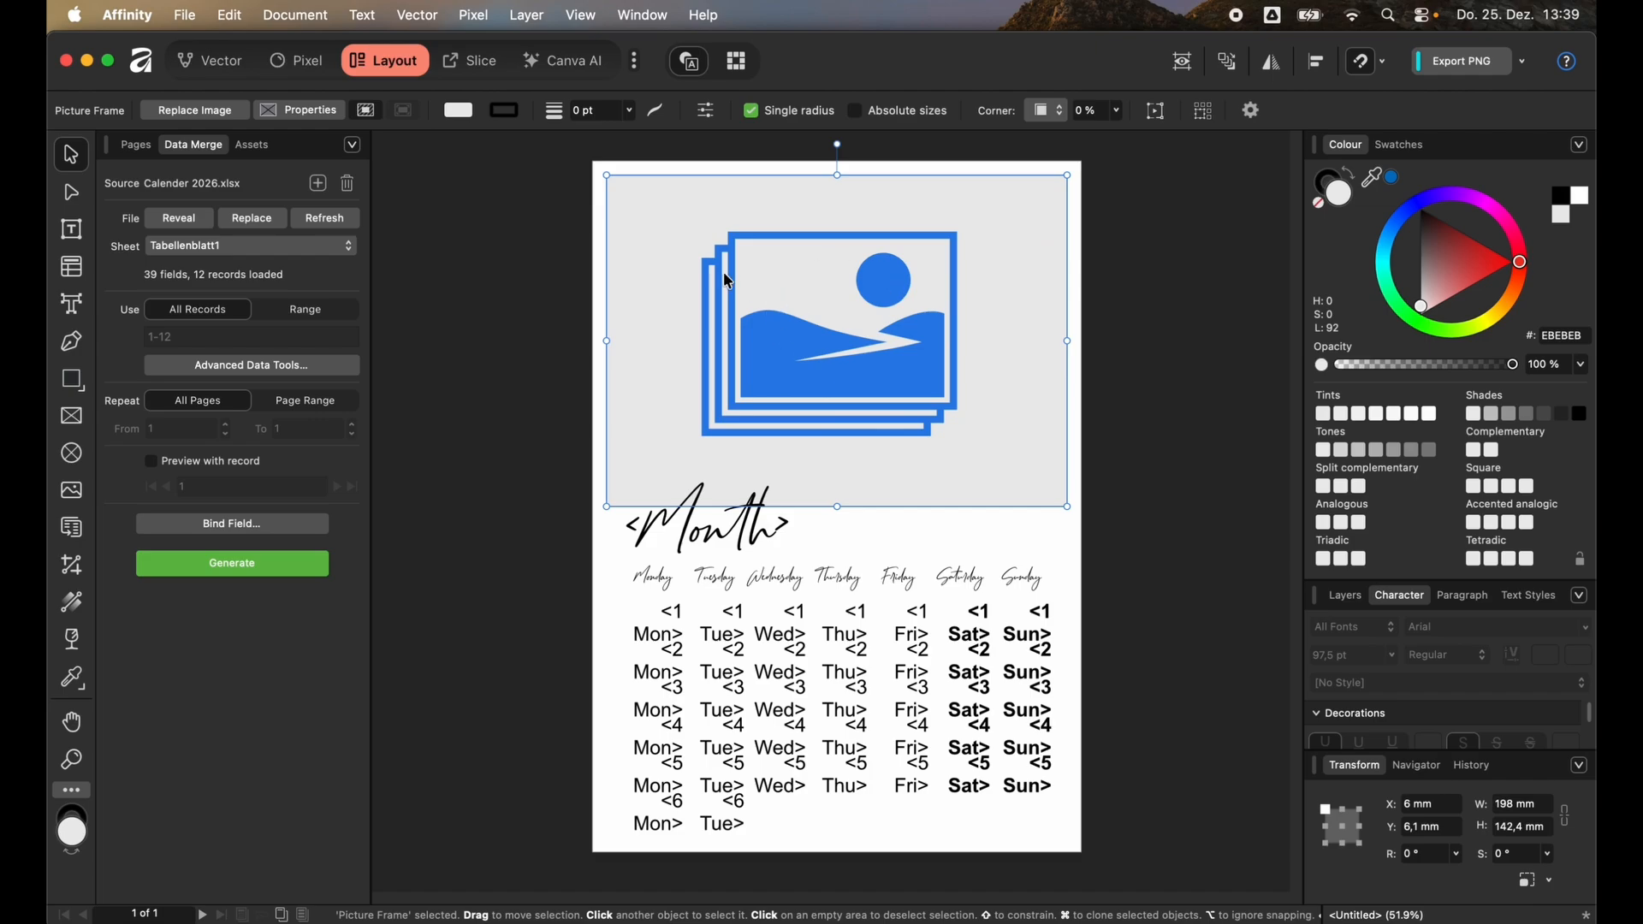
- Clear the selection and generate the merged calendar document from all records
left_click(475, 439)
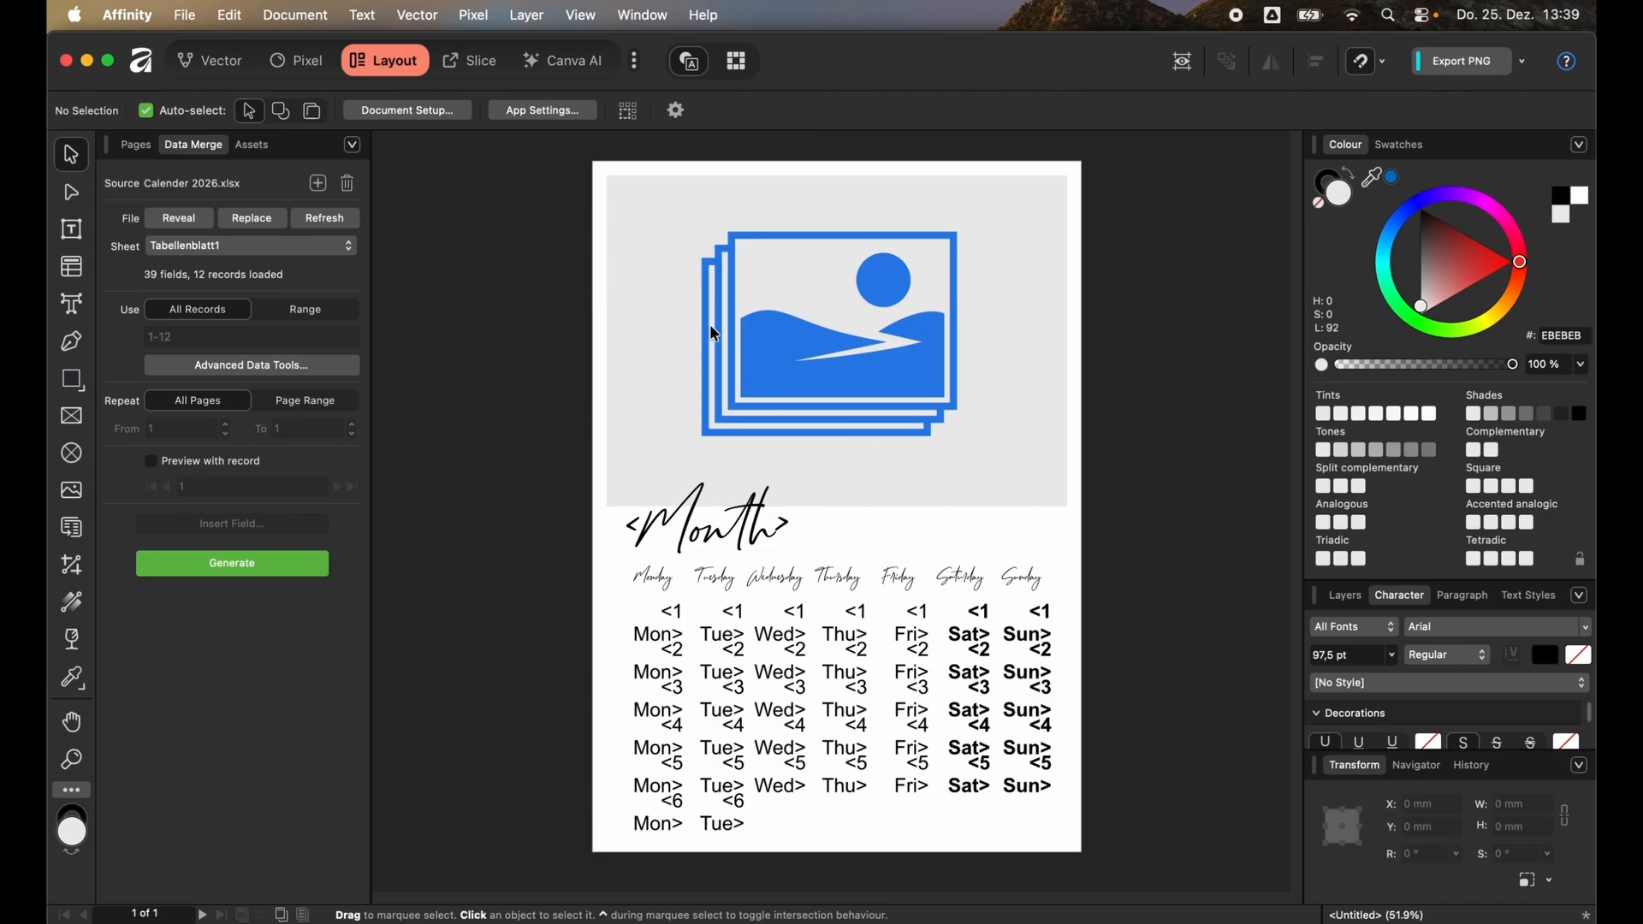
left_click(233, 563)
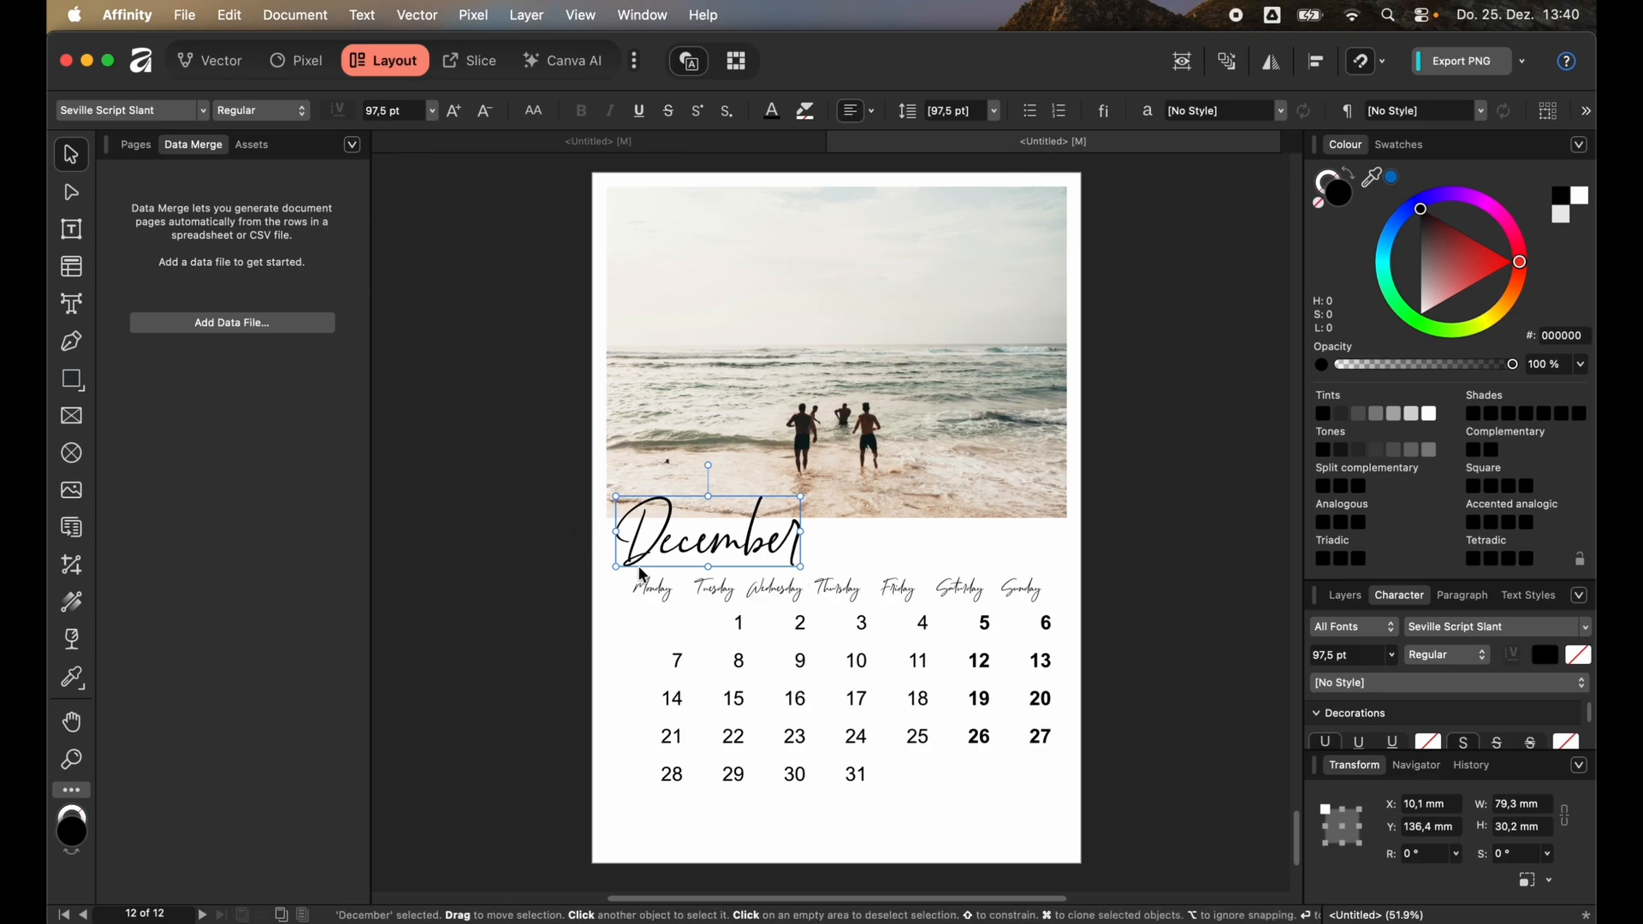
- Examine the generated calendar pages from January to December, checking each month's picture, title and day grid
left_click(136, 146)
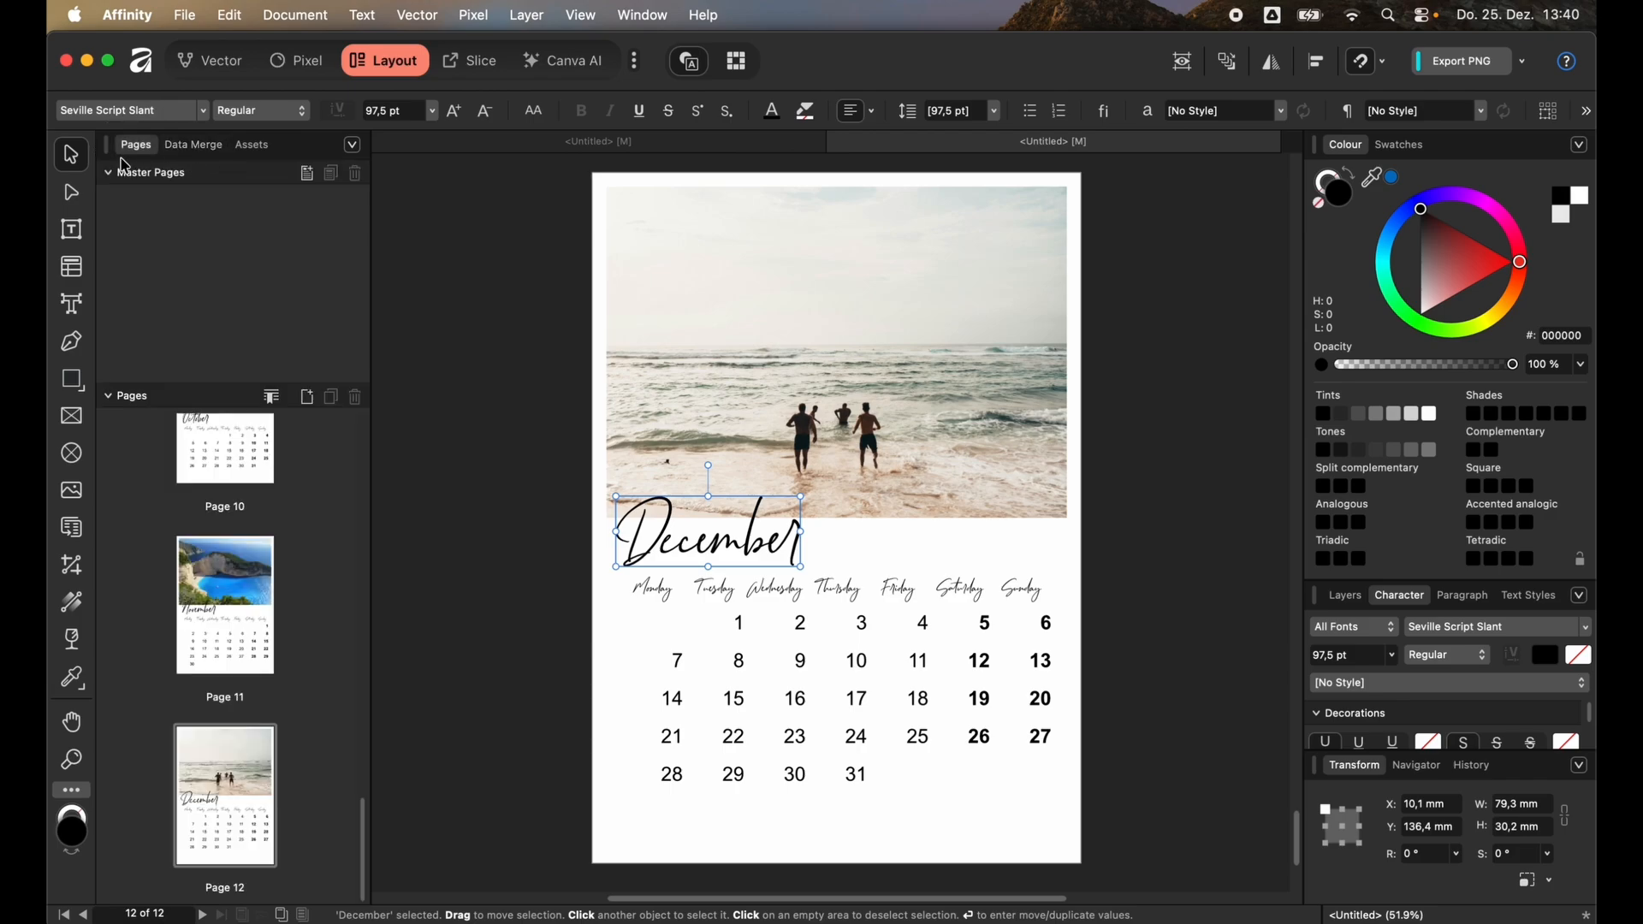
scroll(273, 552, "up", 15)
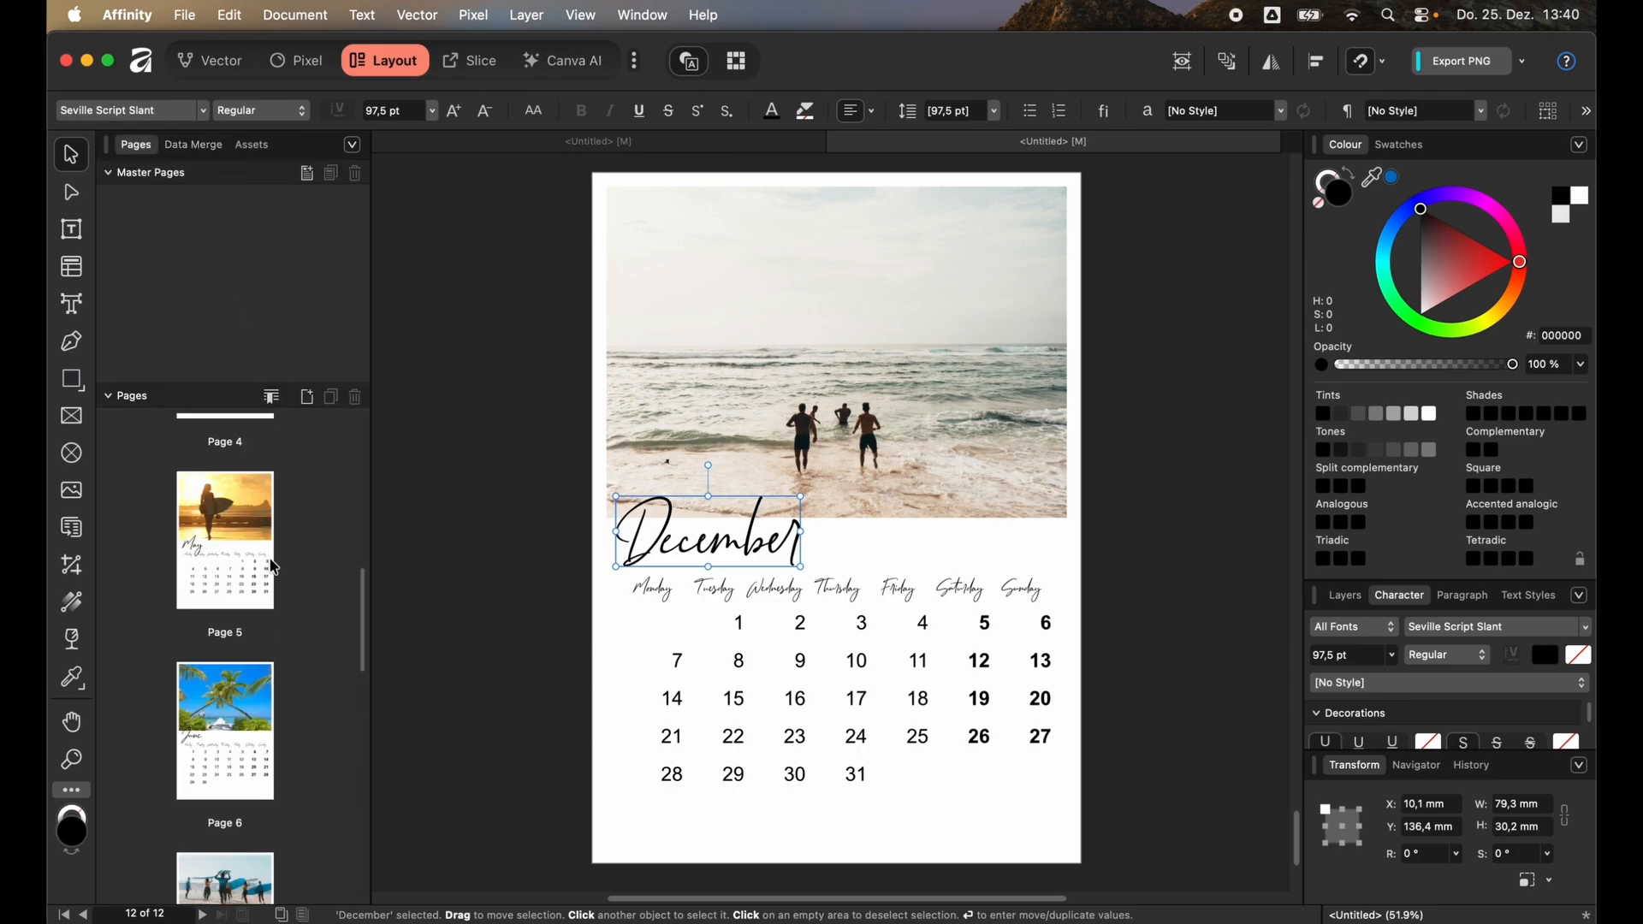
left_click(526, 471)
scroll(528, 473, "up", 20)
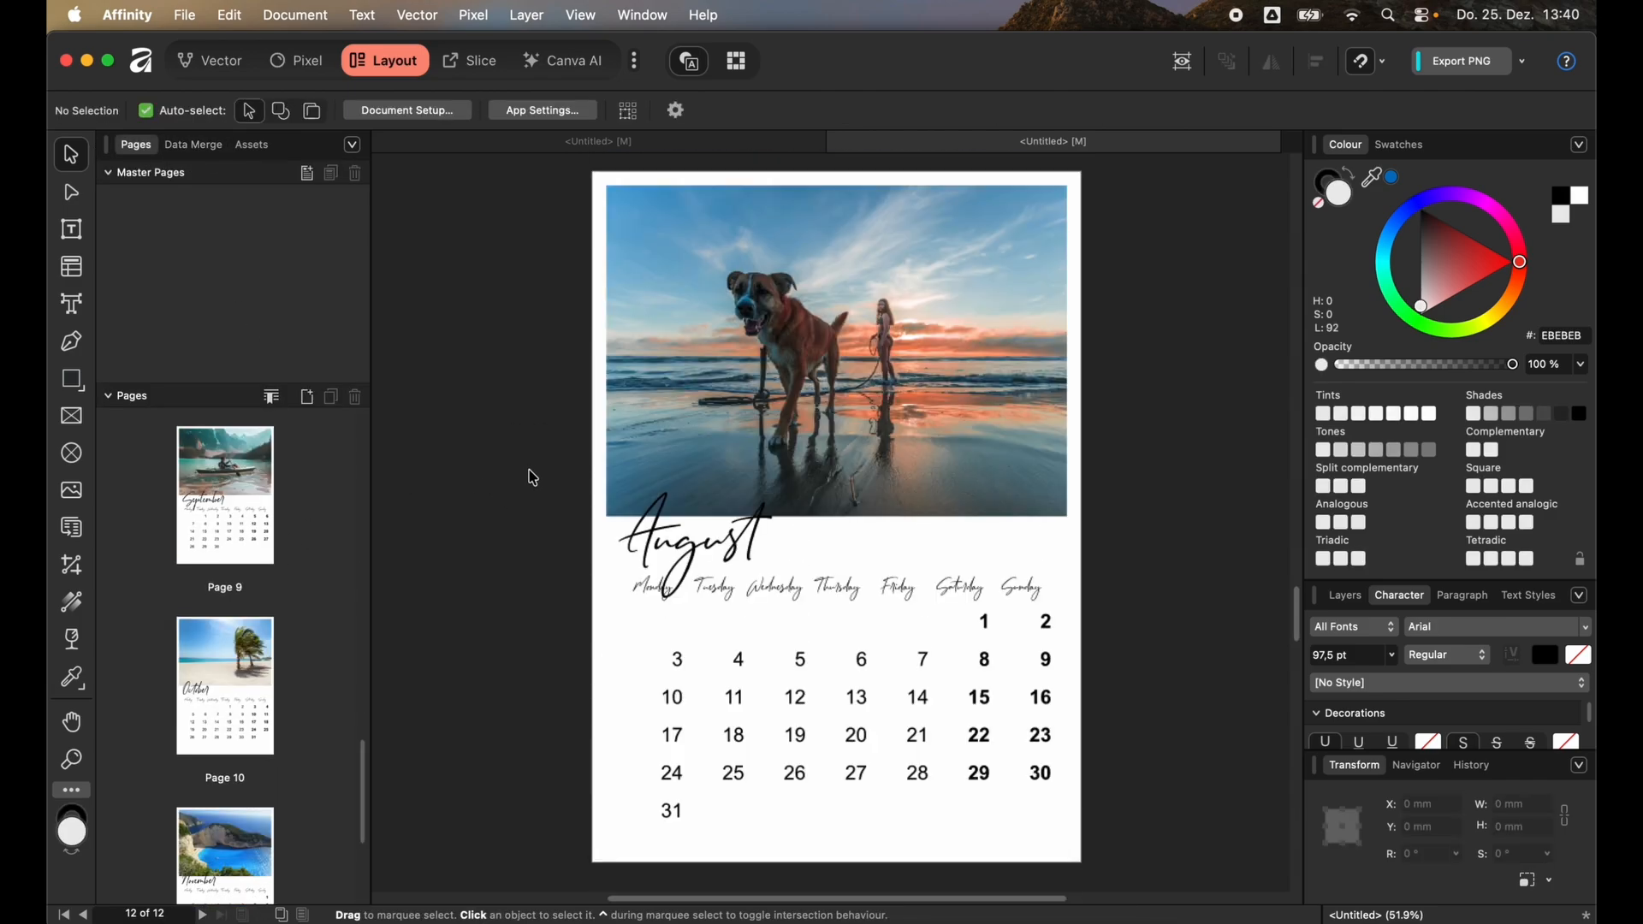
scroll(531, 475, "up", 15)
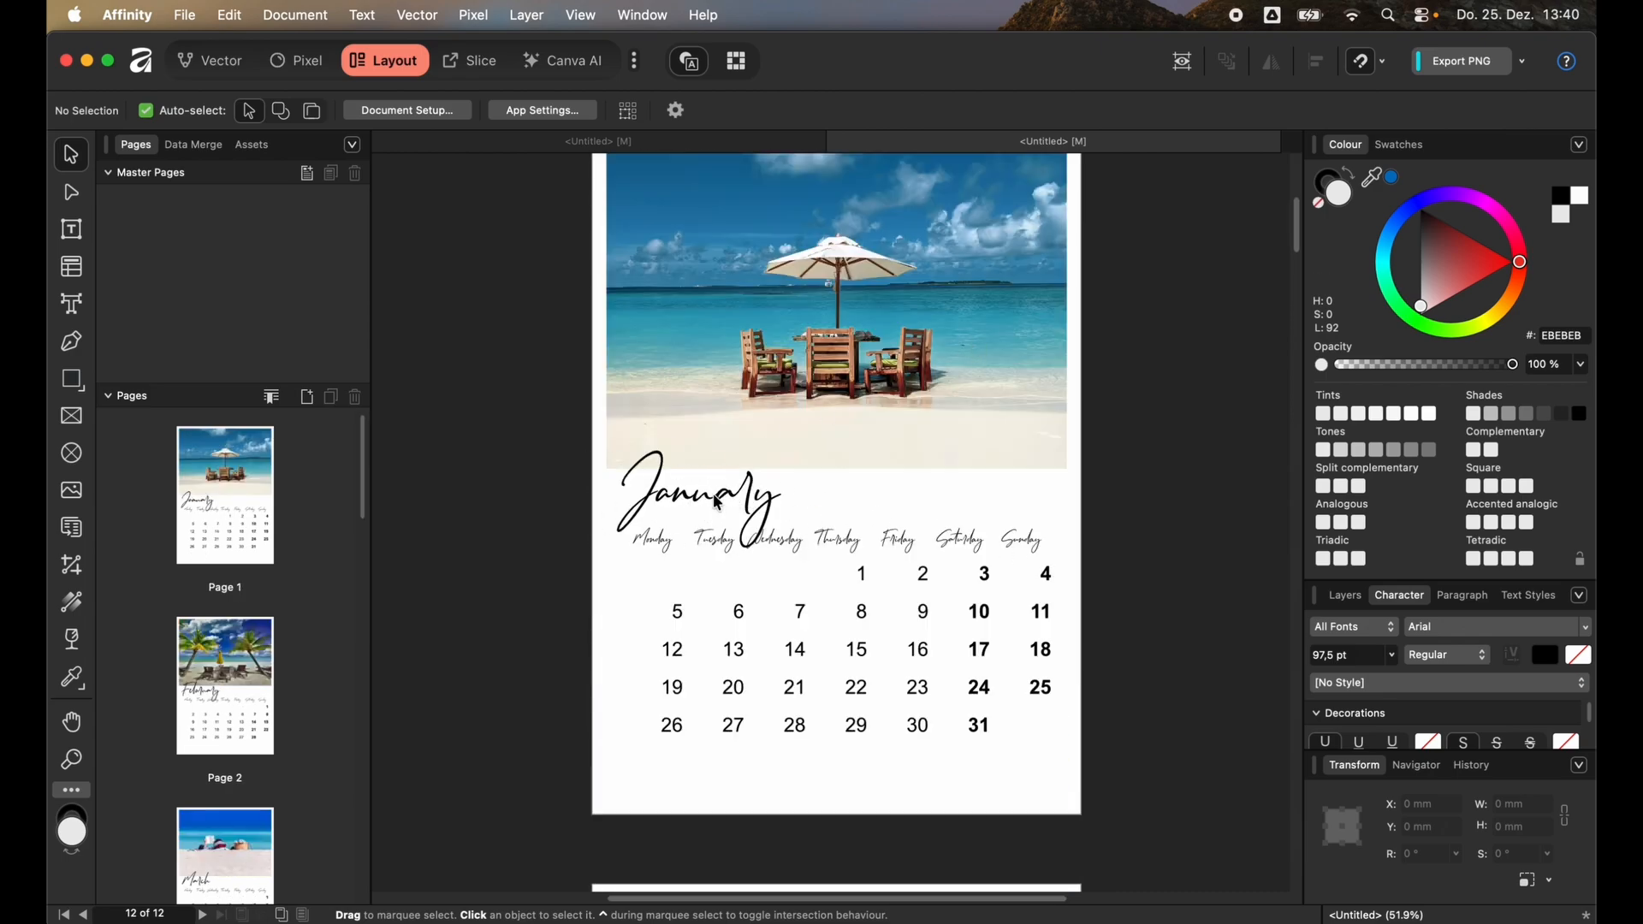
scroll(825, 344, "up", 1)
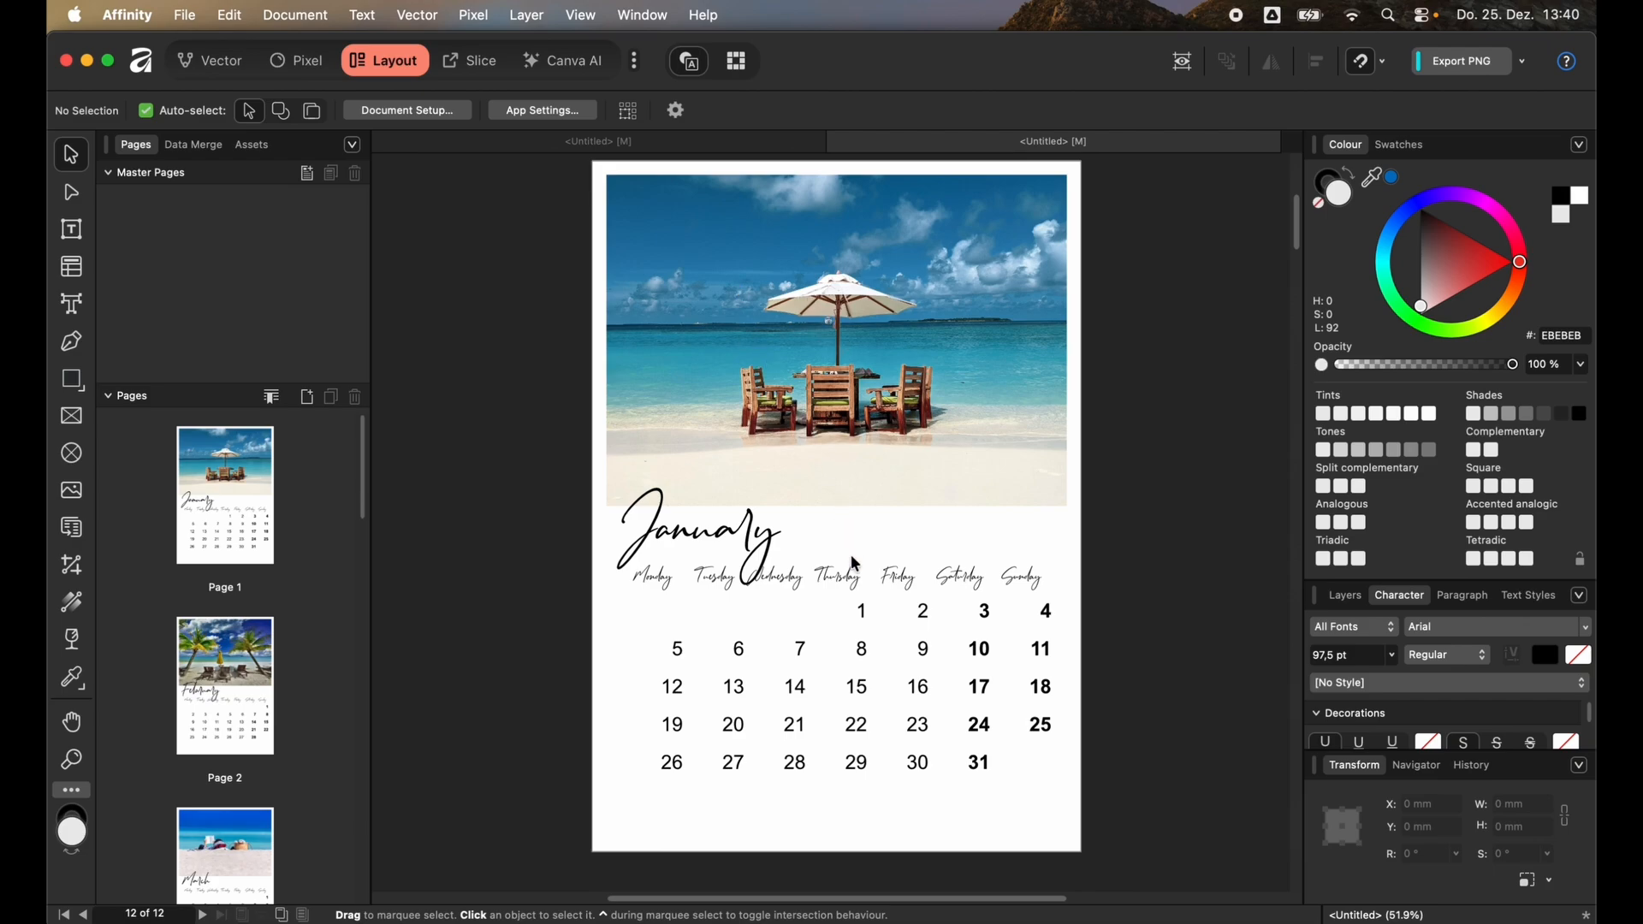
scroll(856, 563, "down", 3)
scroll(753, 642, "down", 15)
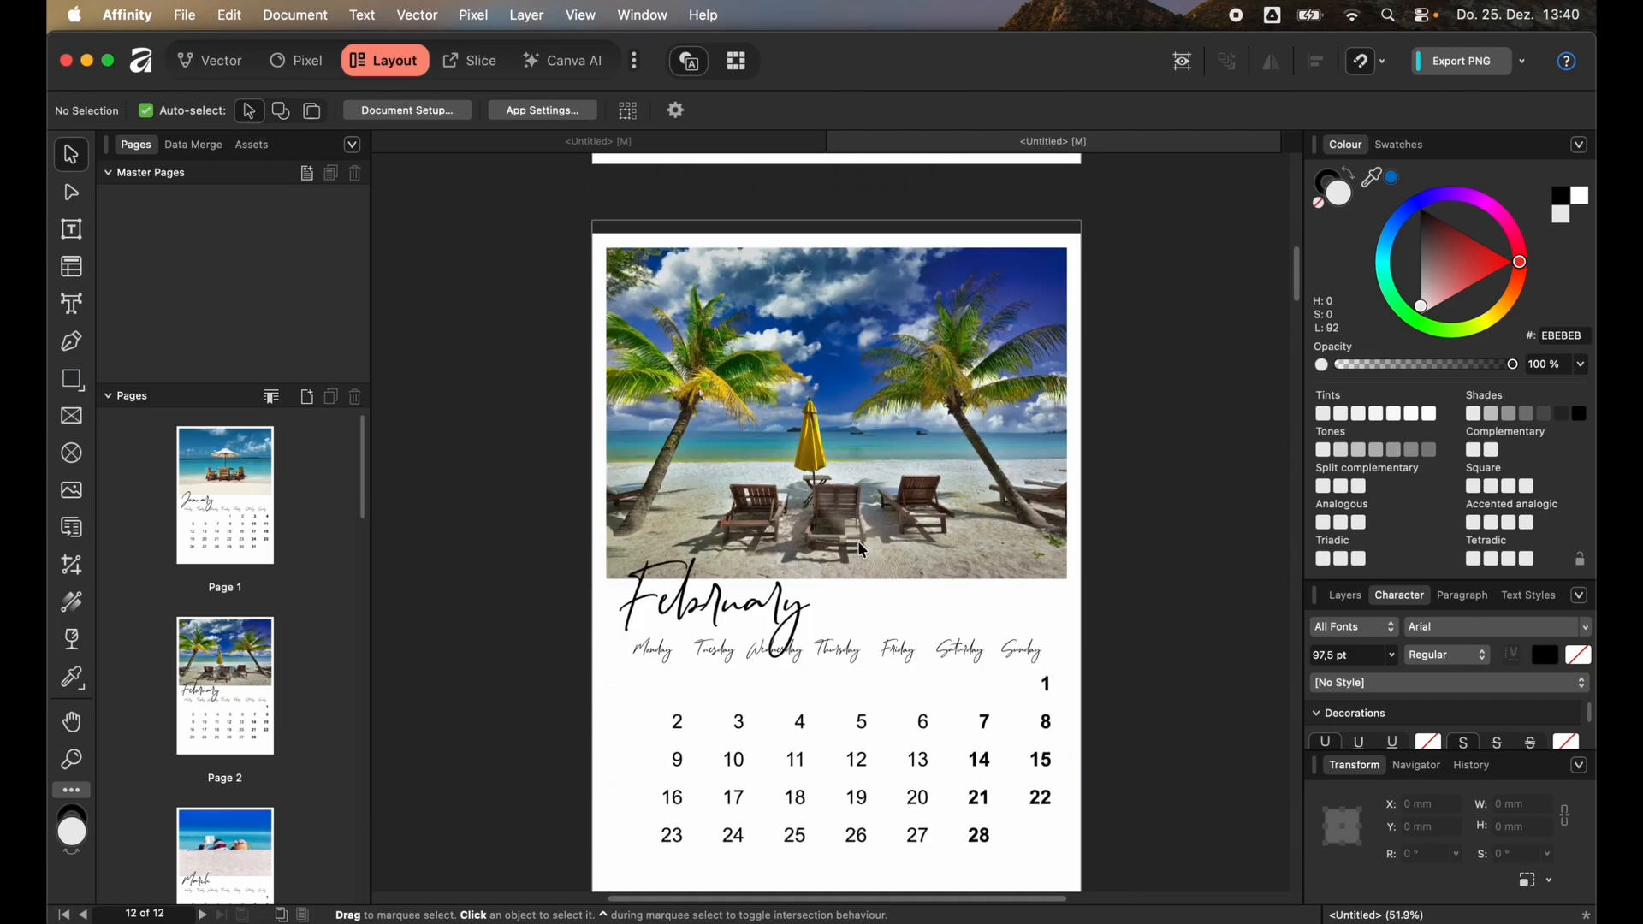
scroll(859, 550, "down", 3)
scroll(819, 630, "down", 20)
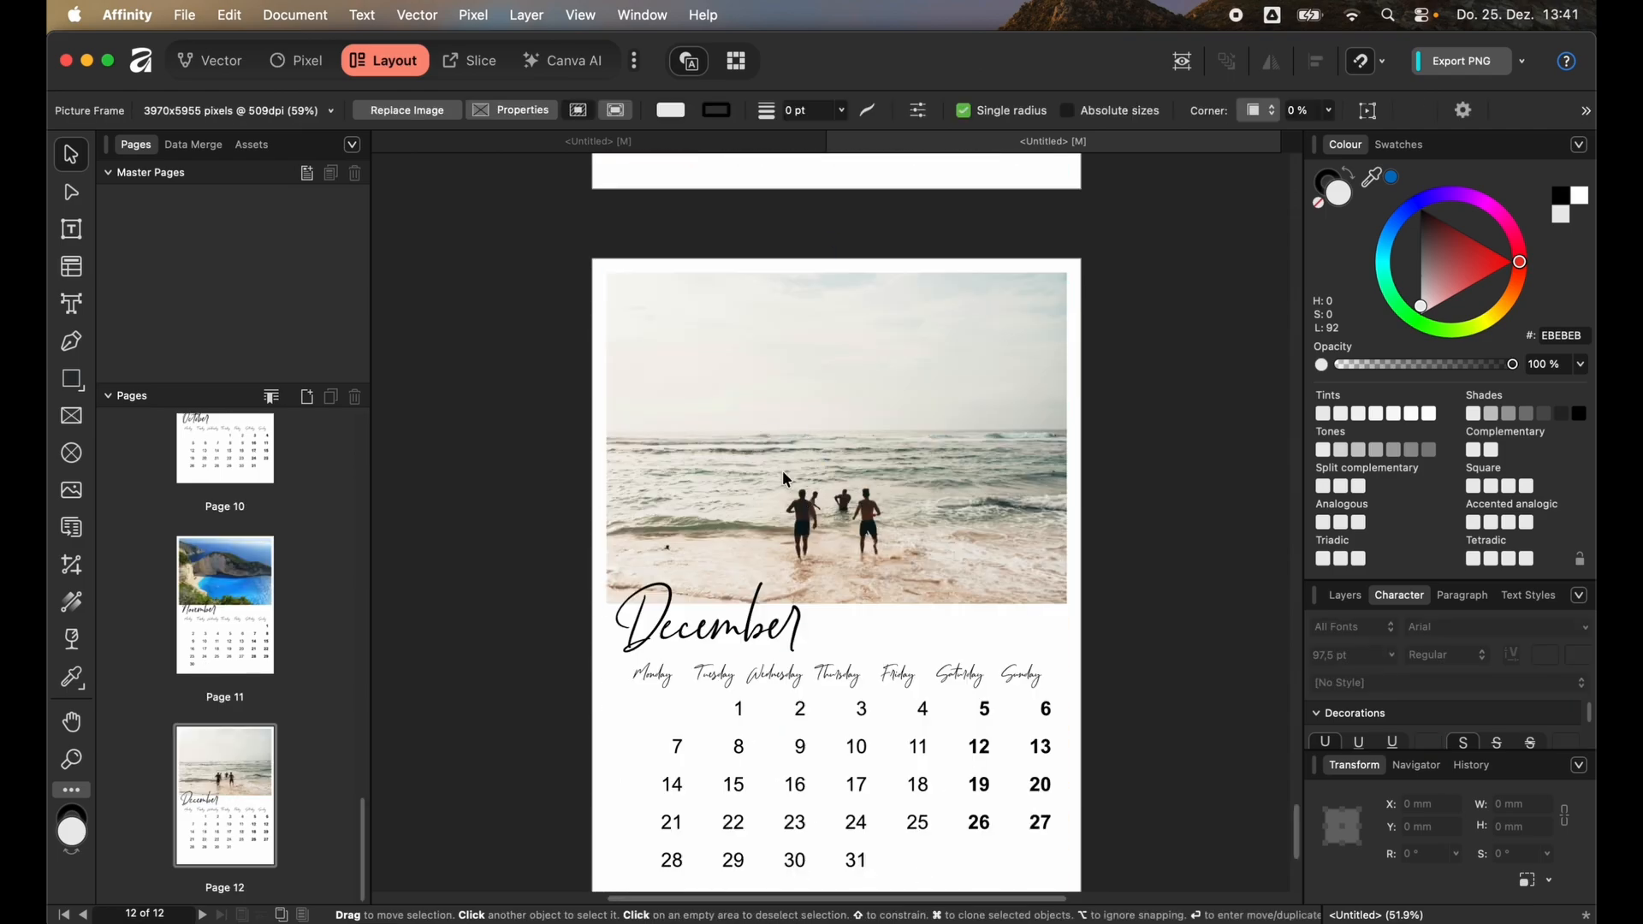
- Enlarge the December picture inside its frame to about 90% and shift it up so the beachgoers are fully in view
left_click(837, 441)
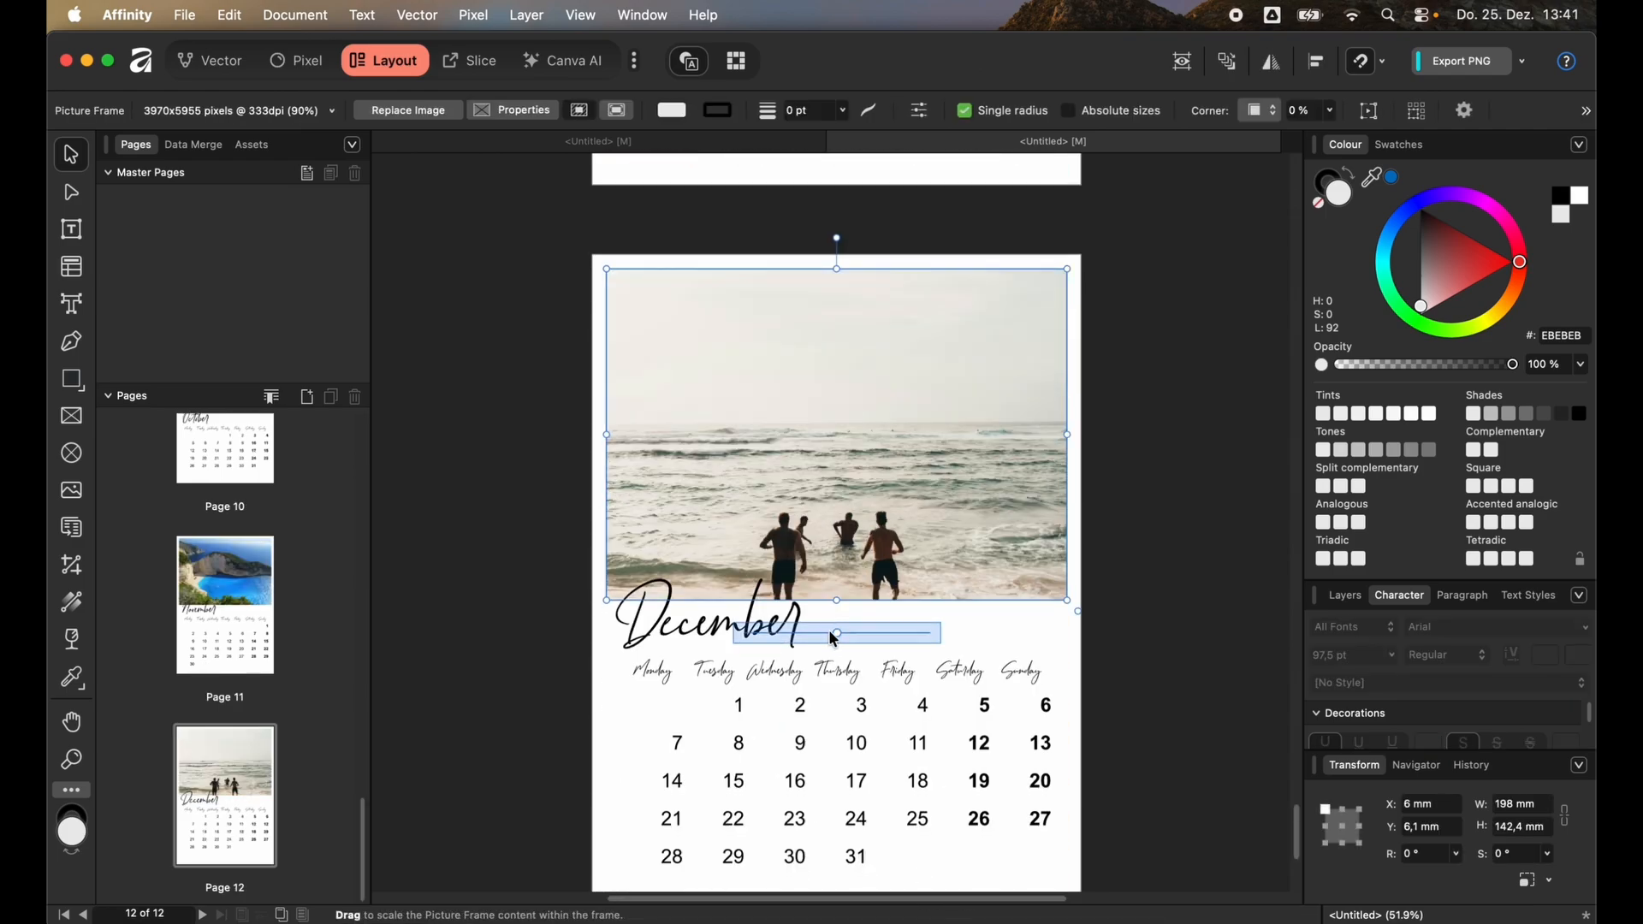
mouse_move(839, 640)
left_mouse_down()
mouse_move(877, 638)
mouse_move(786, 637)
mouse_move(838, 638)
left_mouse_up()
left_click_drag(847, 440, 847, 359)
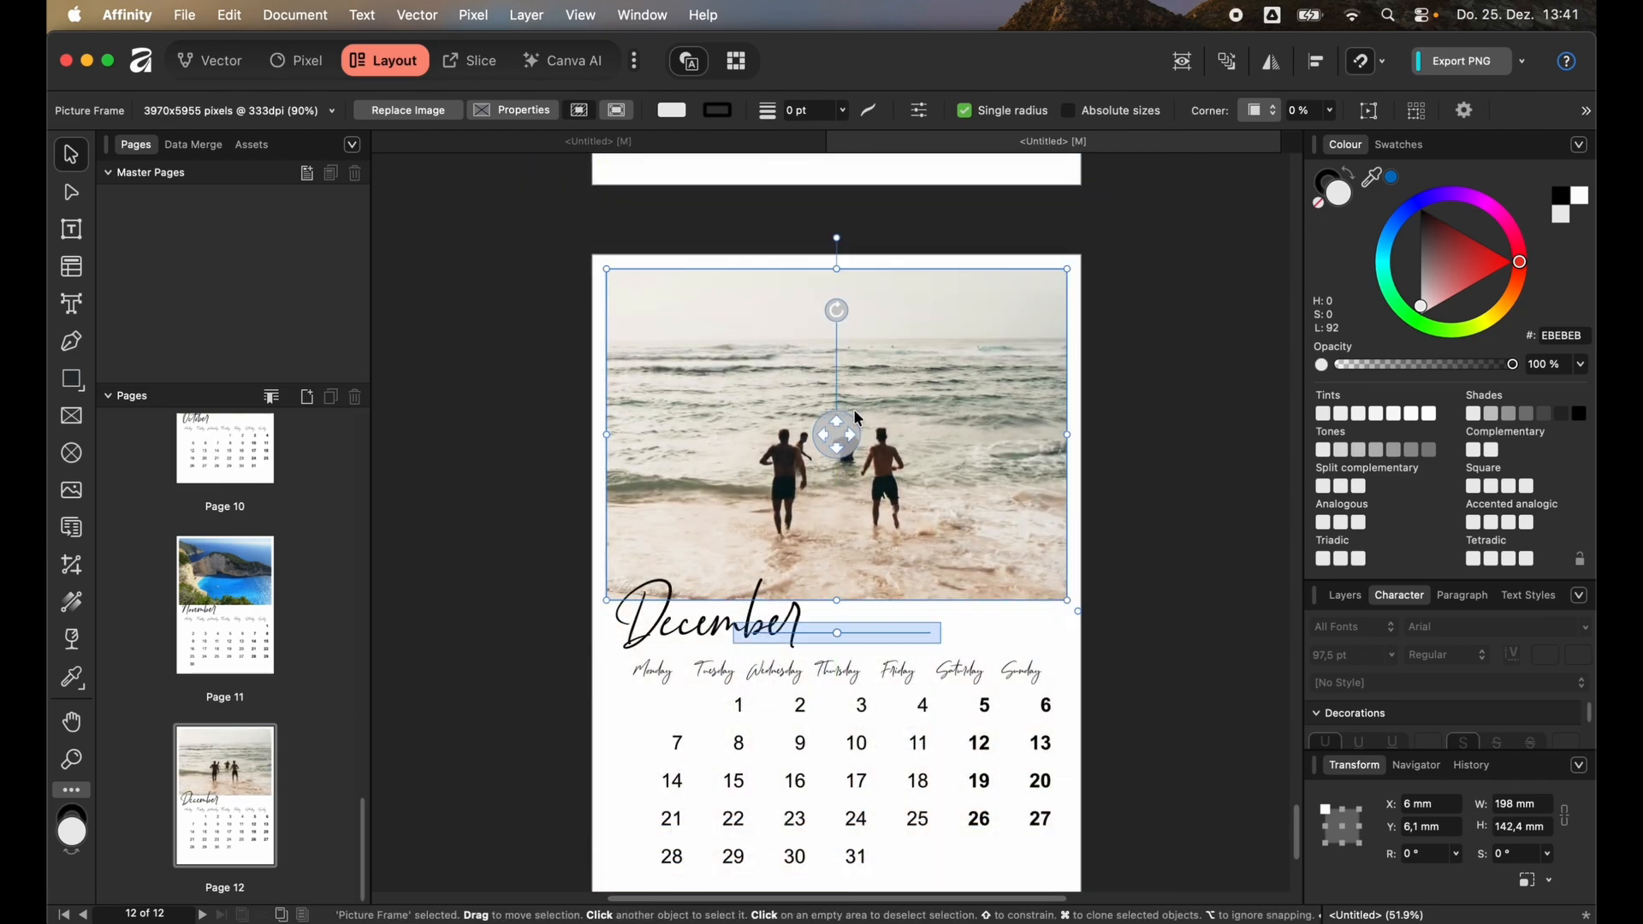
left_click(1209, 393)
scroll(946, 747, "down", 2)
scroll(945, 747, "down", 1)
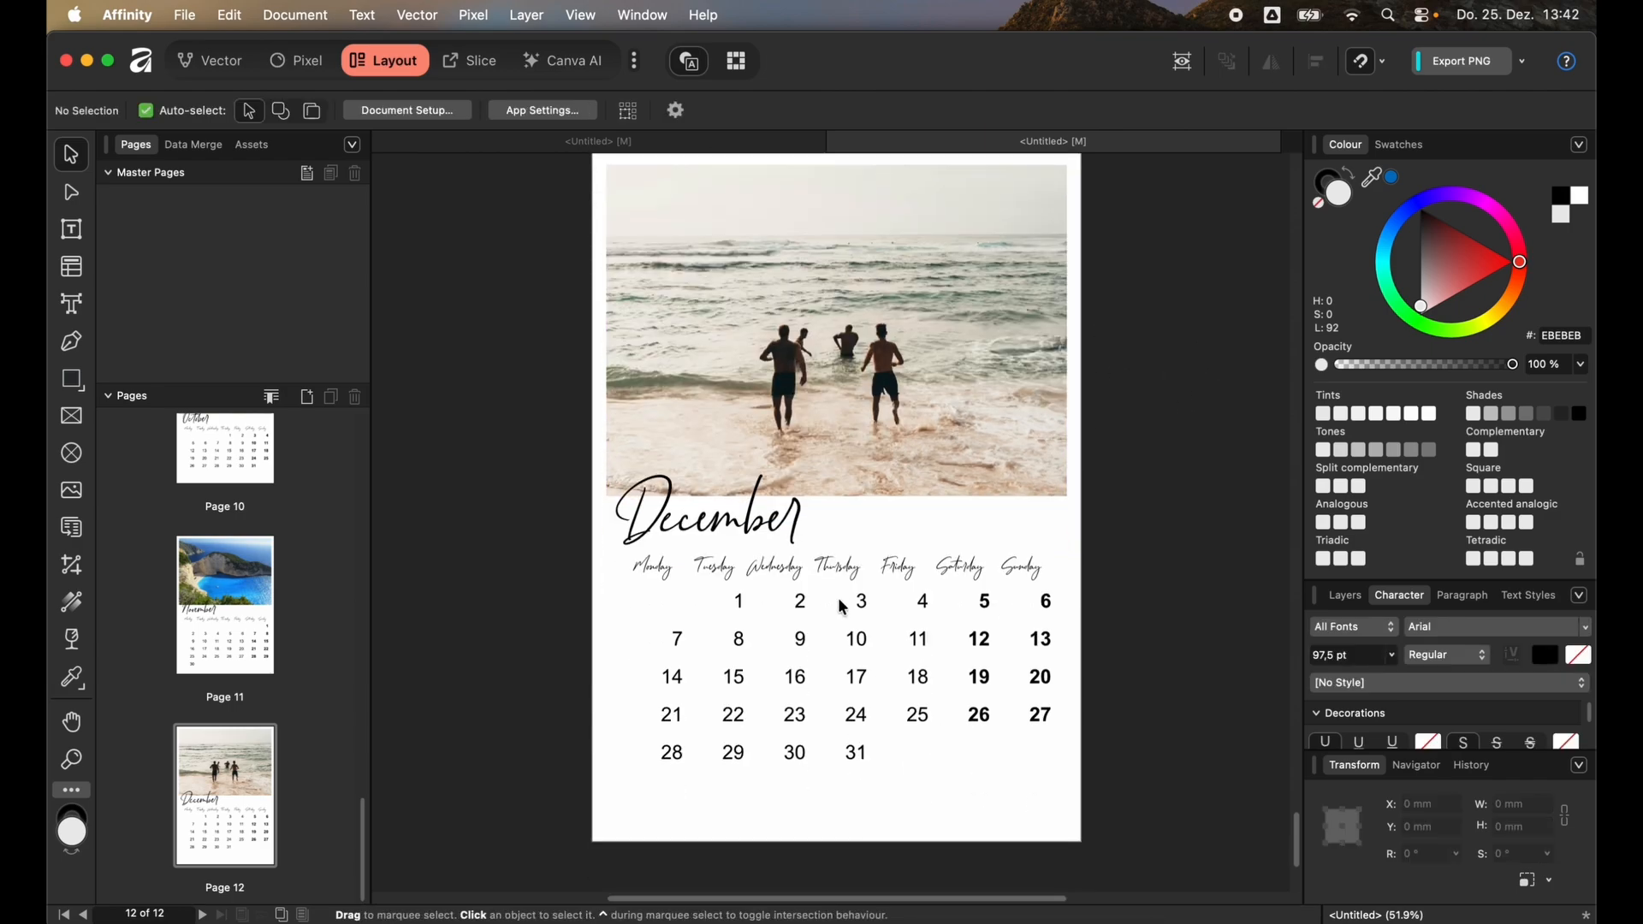
left_click(858, 604)
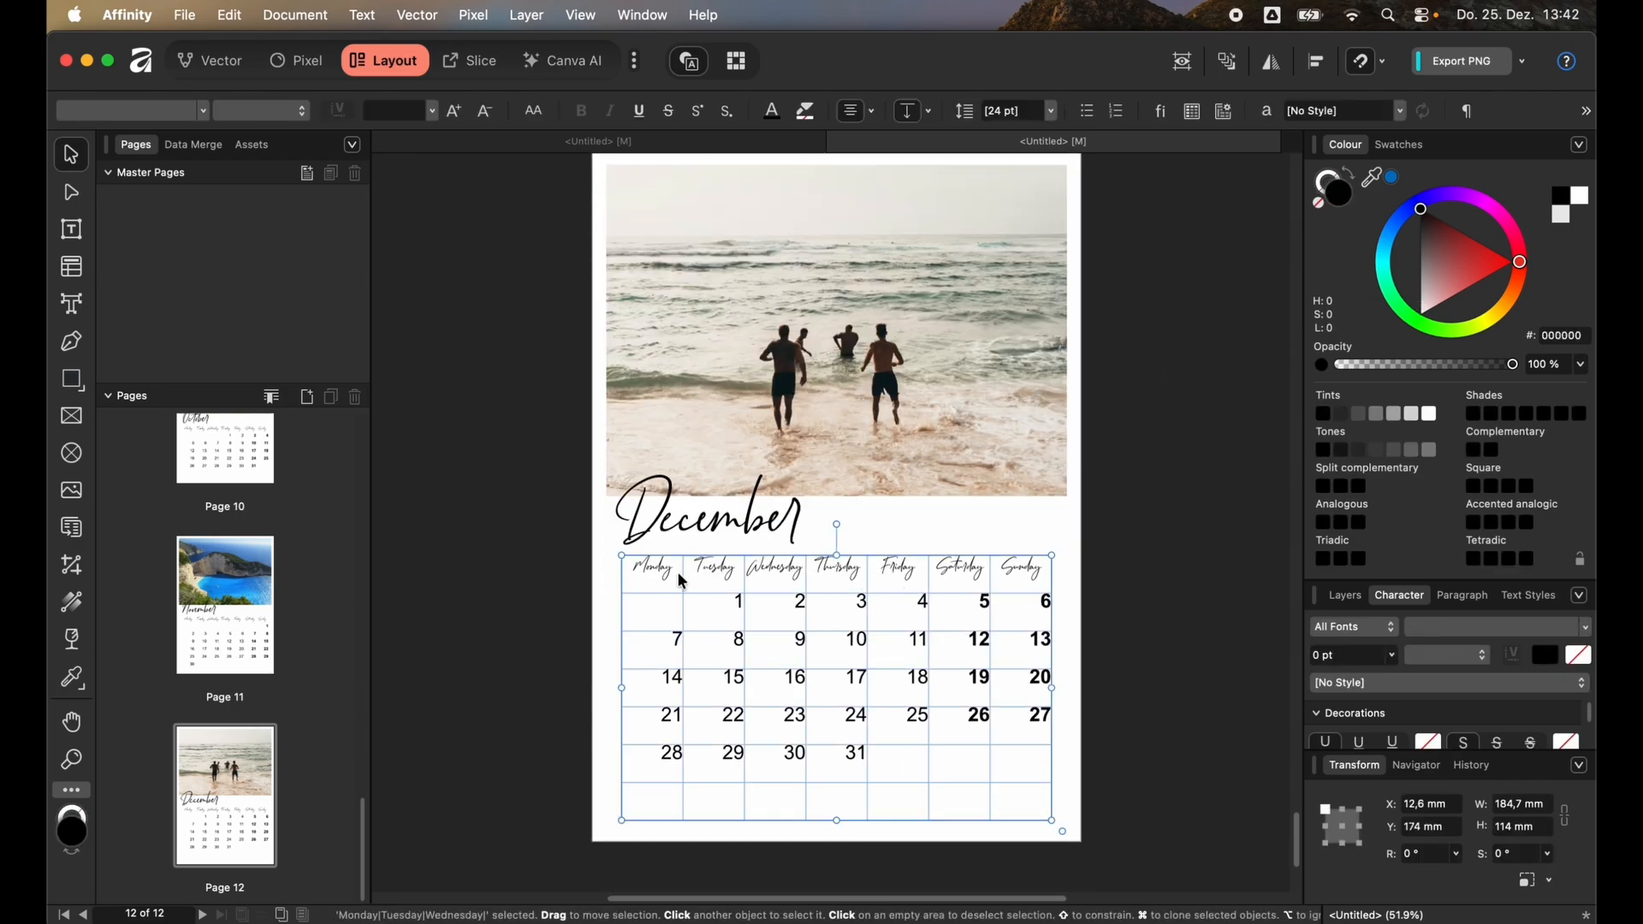
left_click(1142, 505)
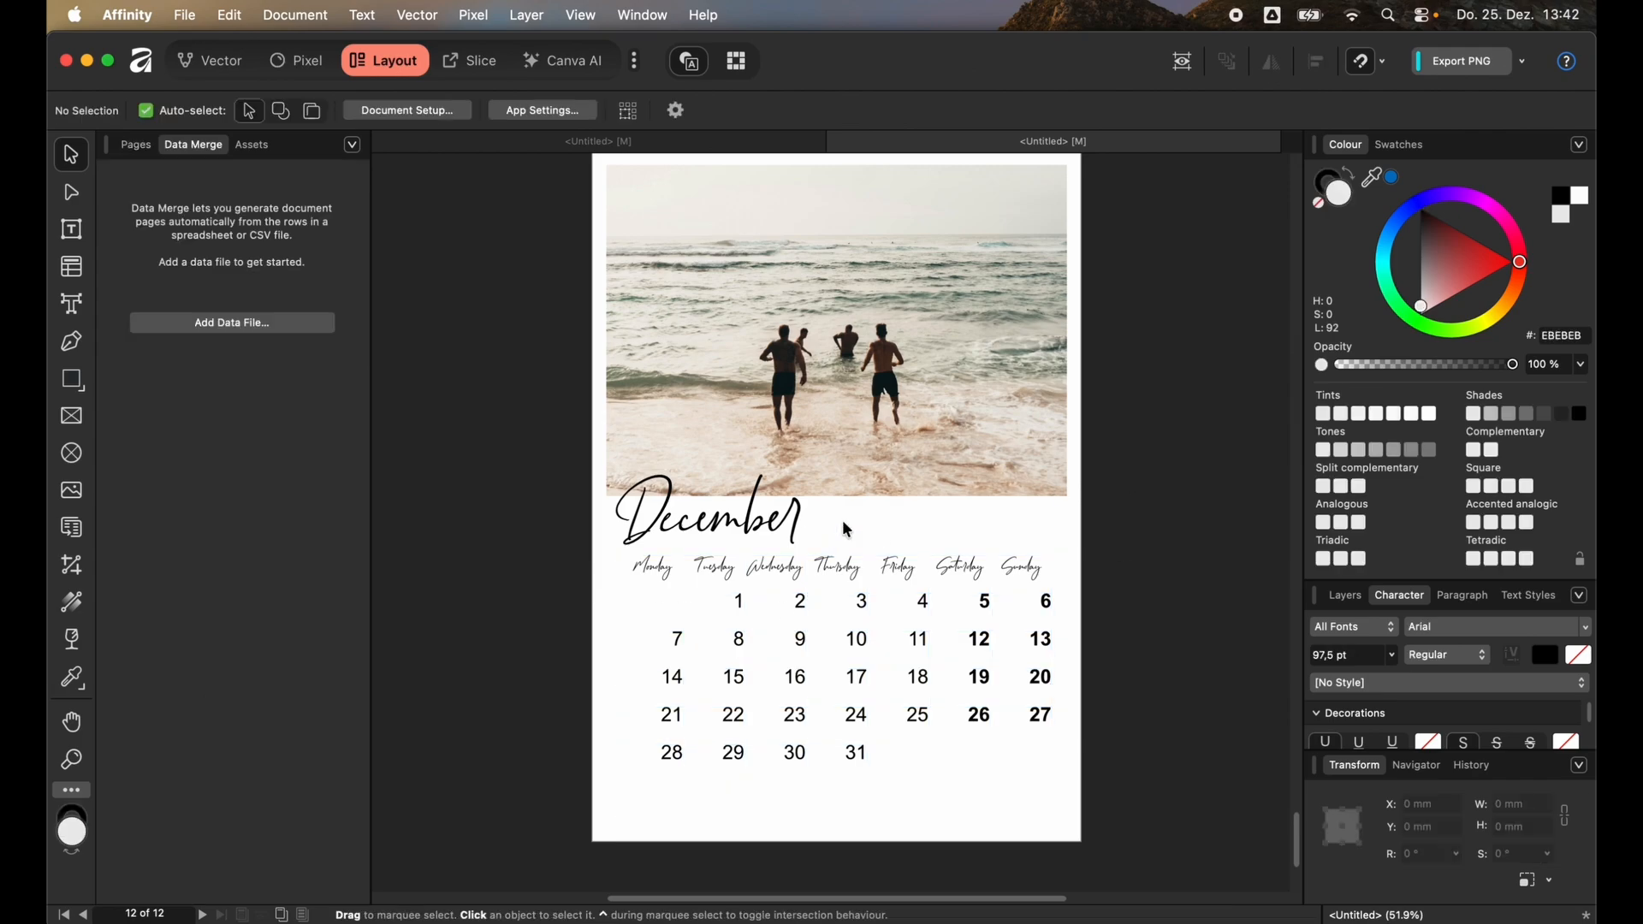
scroll(792, 447, "up", 15)
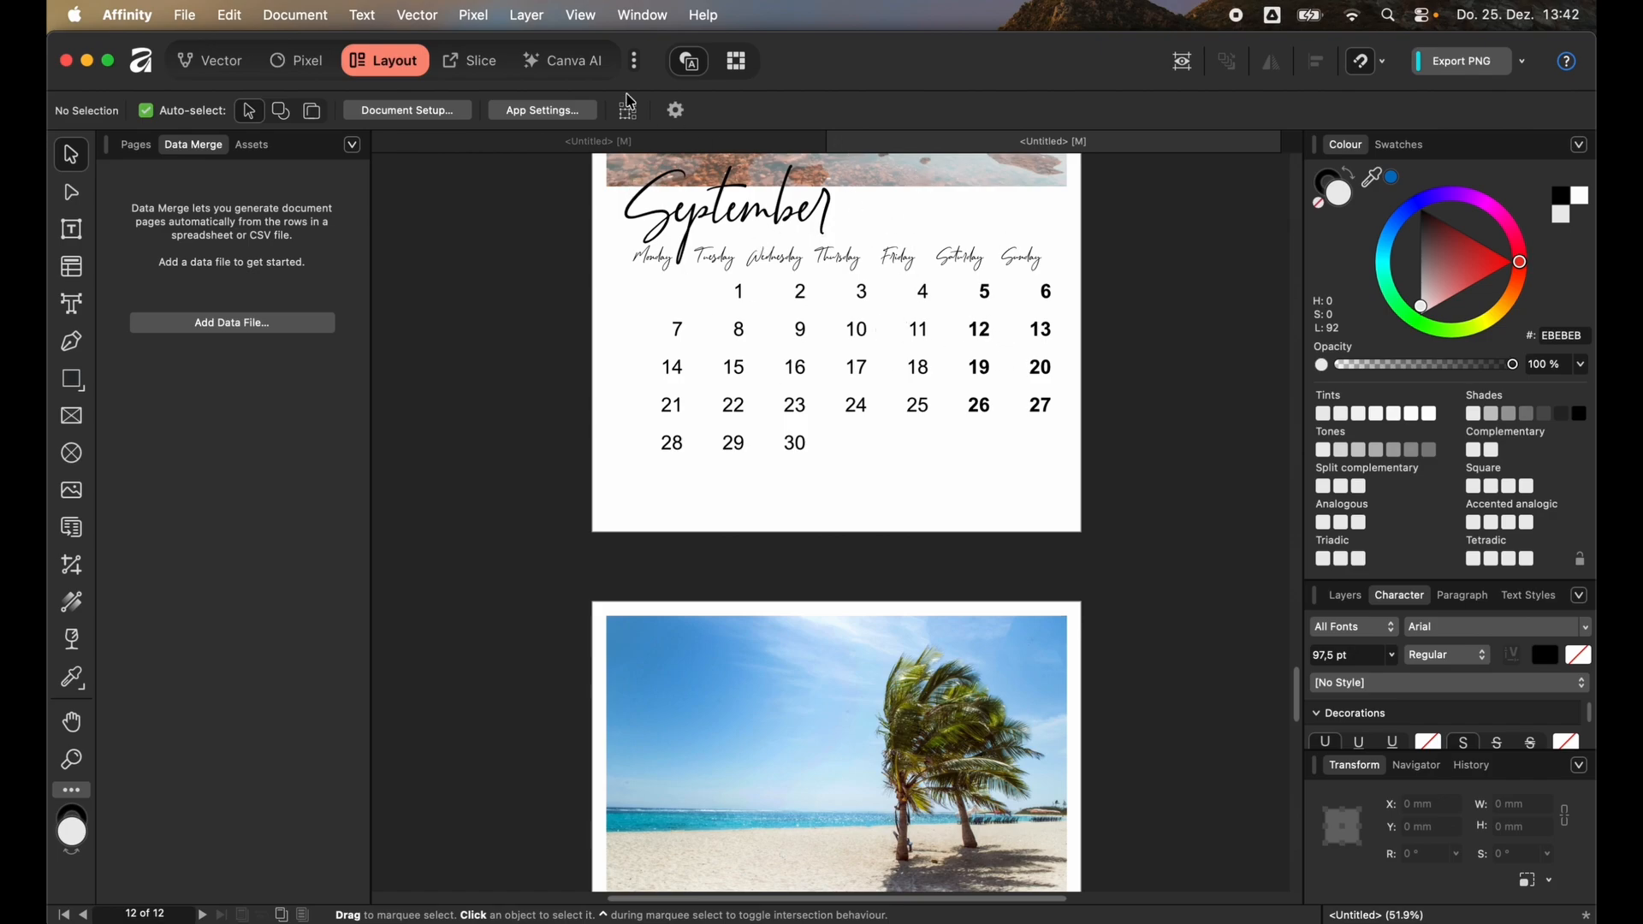
- Return to the template document and set the Month title field's font to Snell Roundhand
left_click(562, 149)
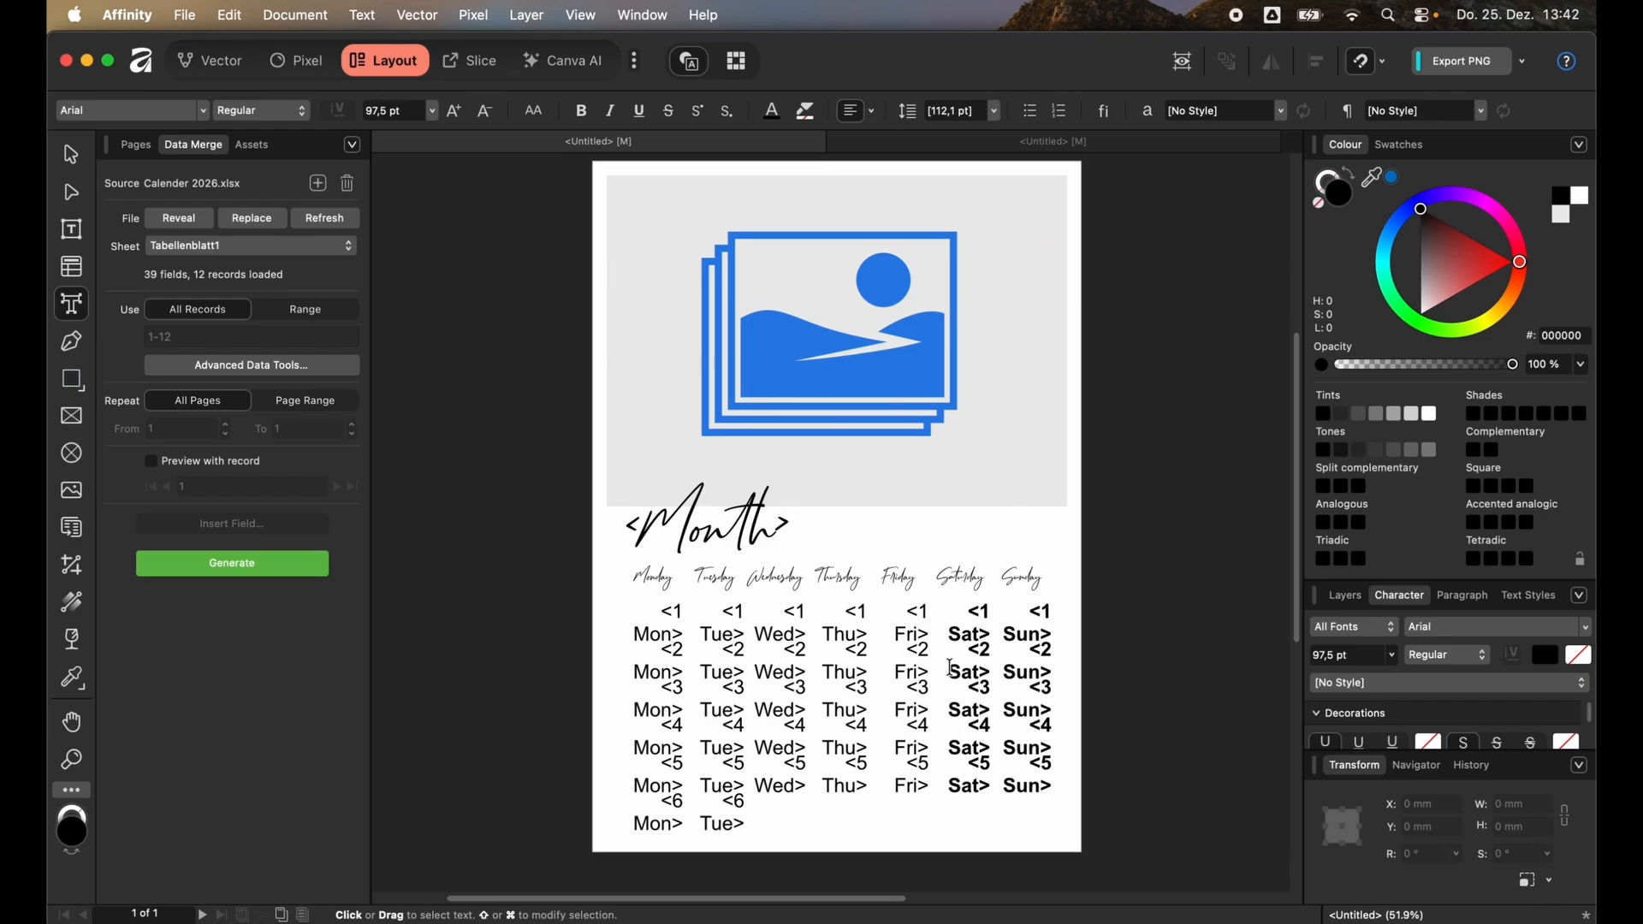
left_click_drag(690, 520, 625, 524)
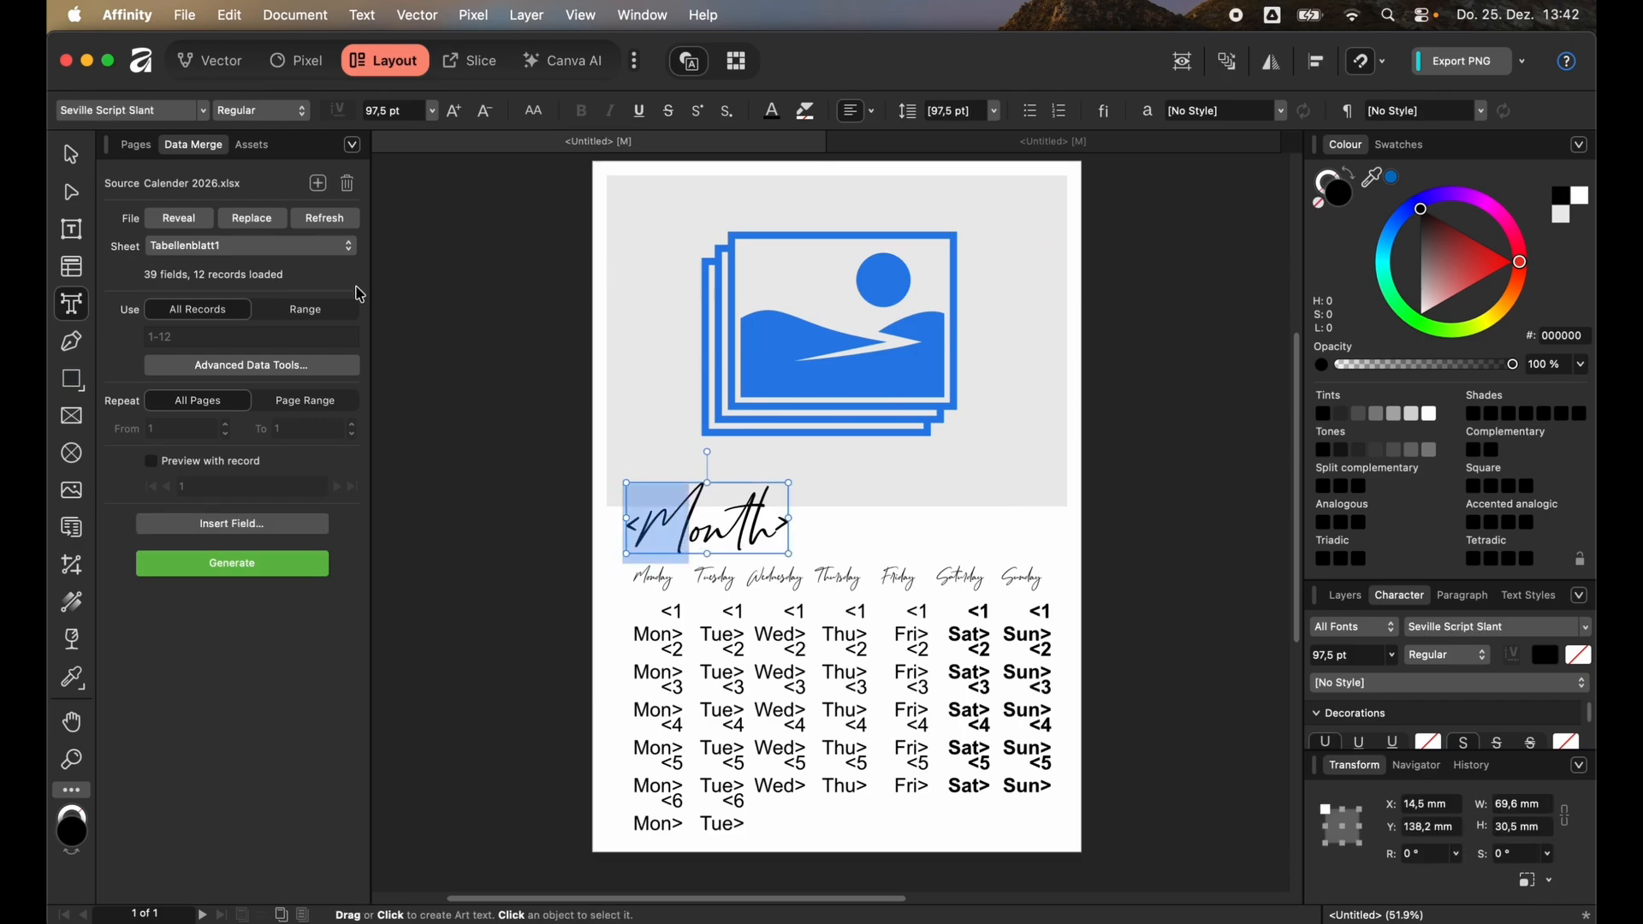
left_click(206, 114)
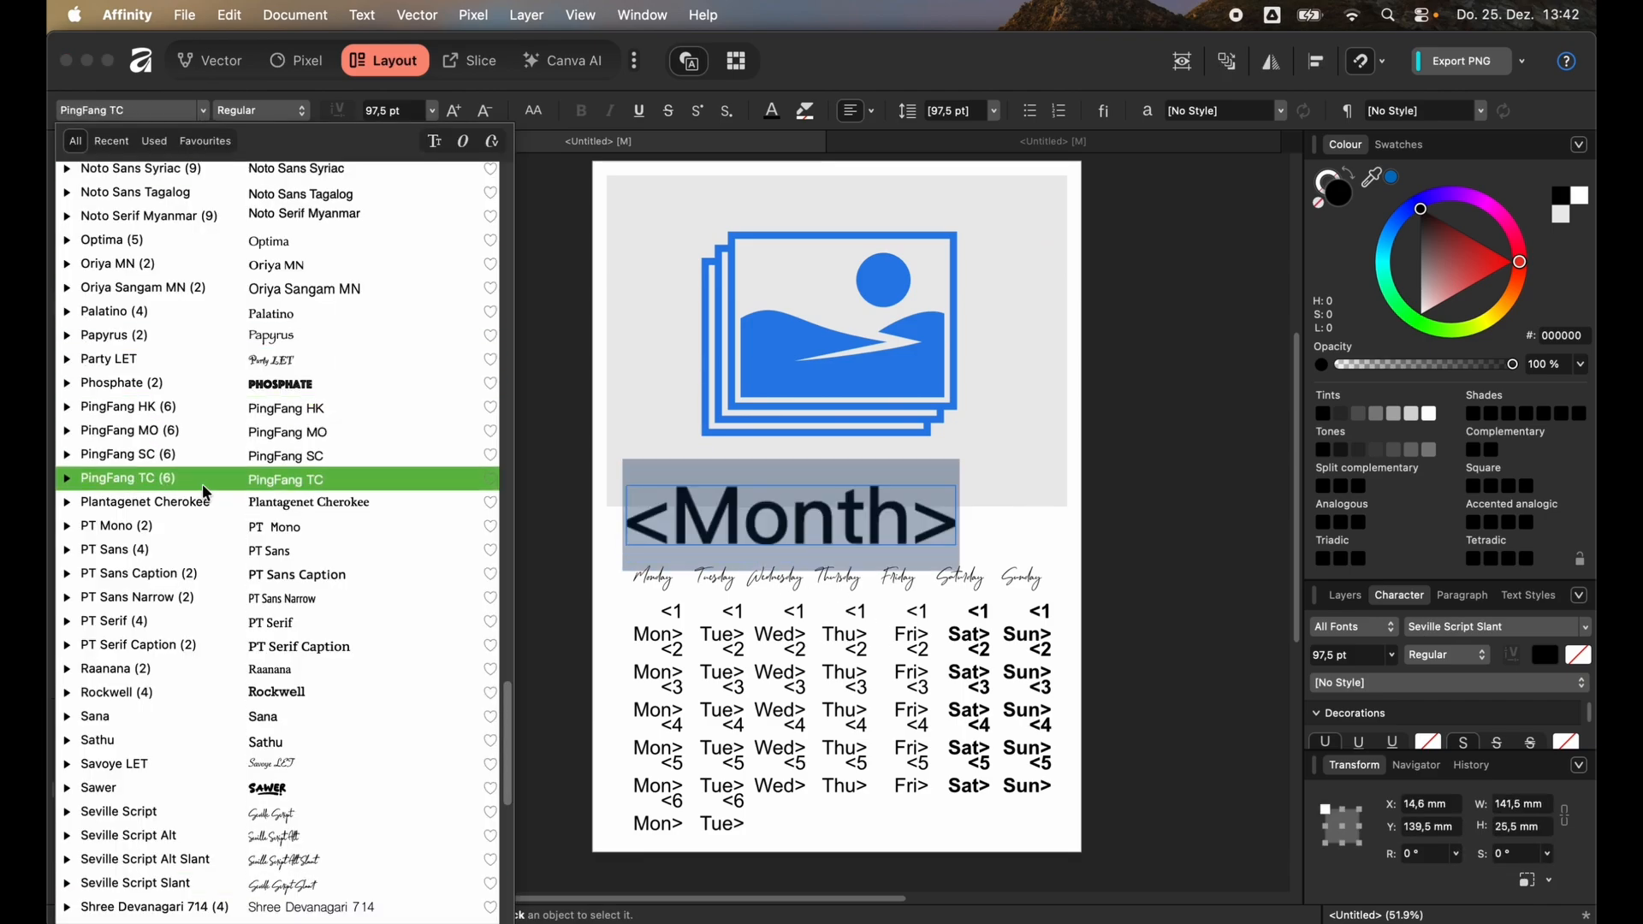
scroll(259, 527, "down", 10)
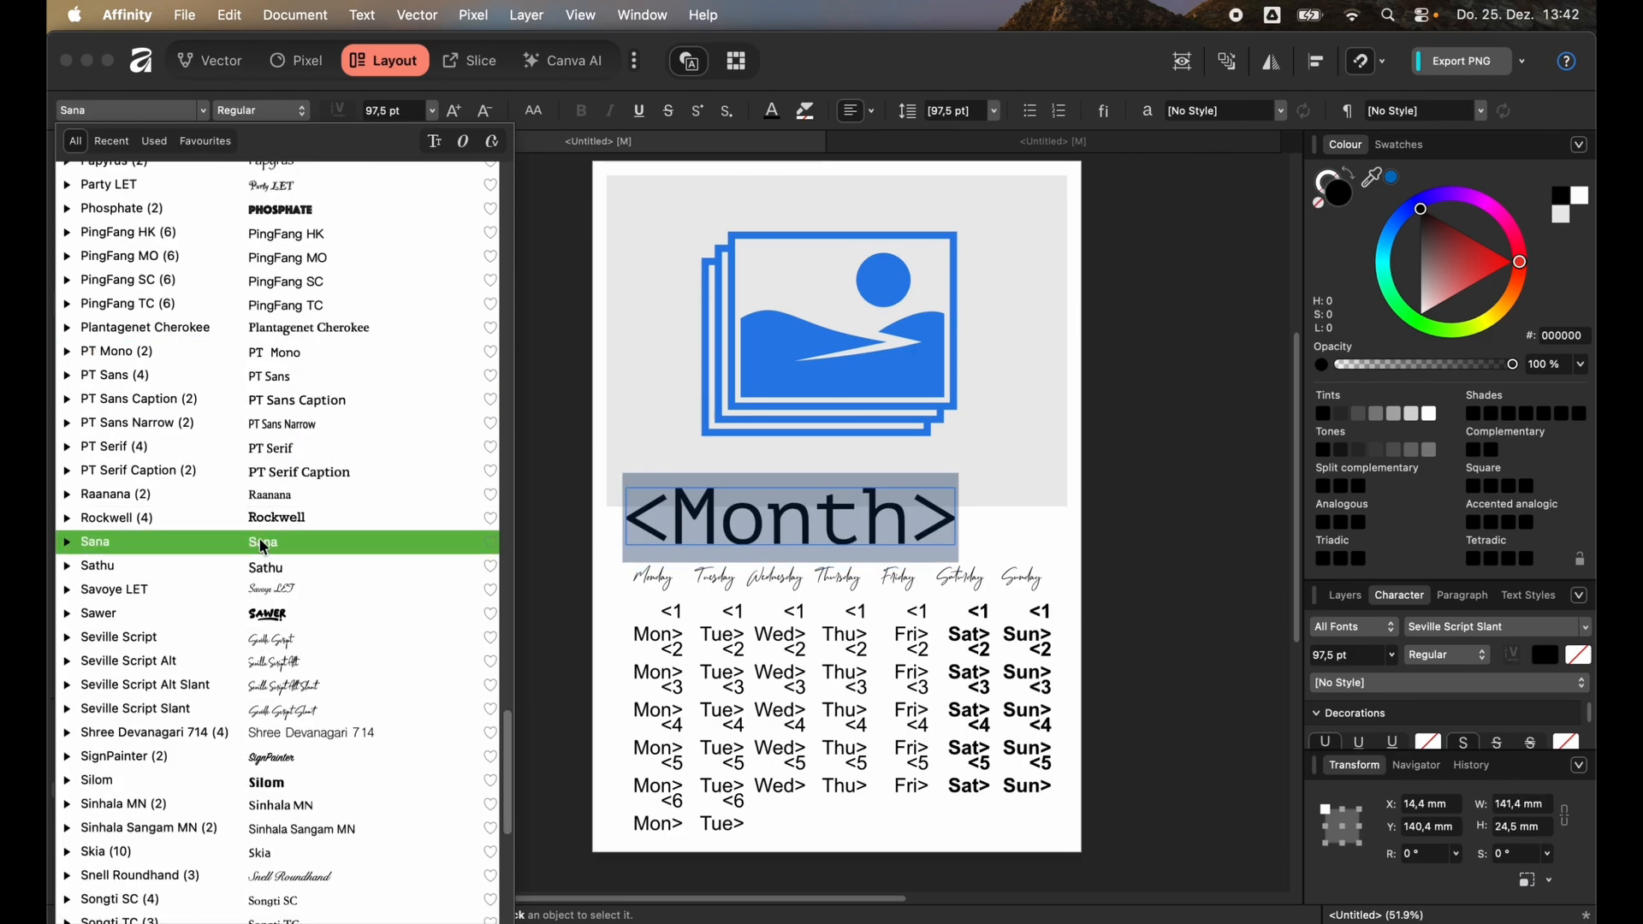
left_click(304, 631)
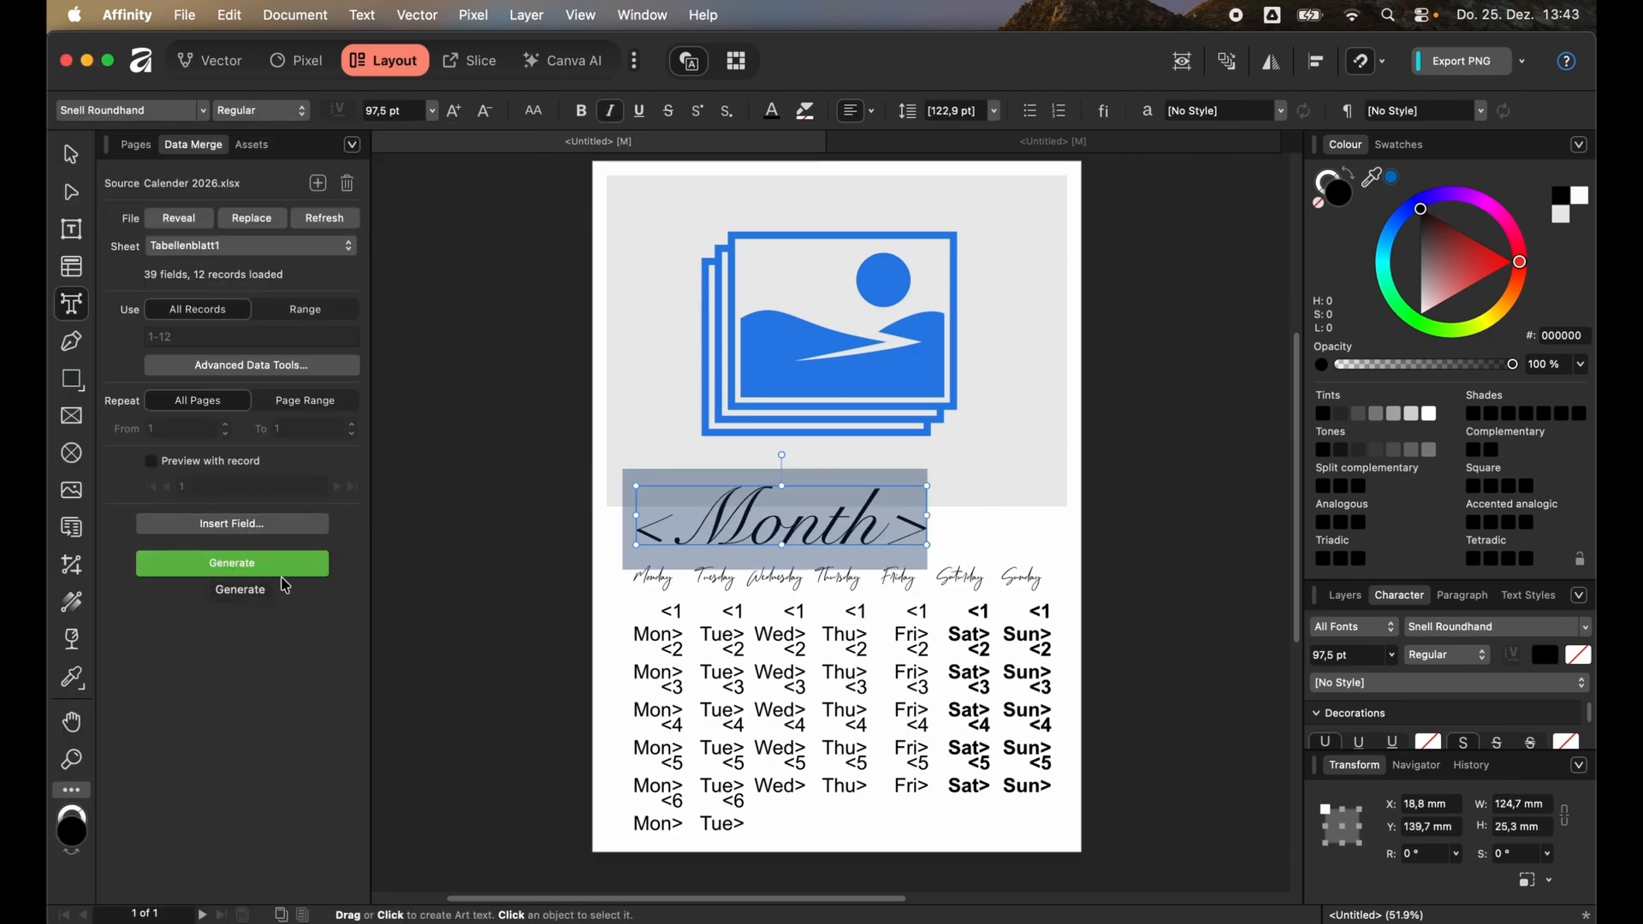
- Generate a new merged calendar from the restyled template, choosing to link the images, and review its pages
left_click(253, 567)
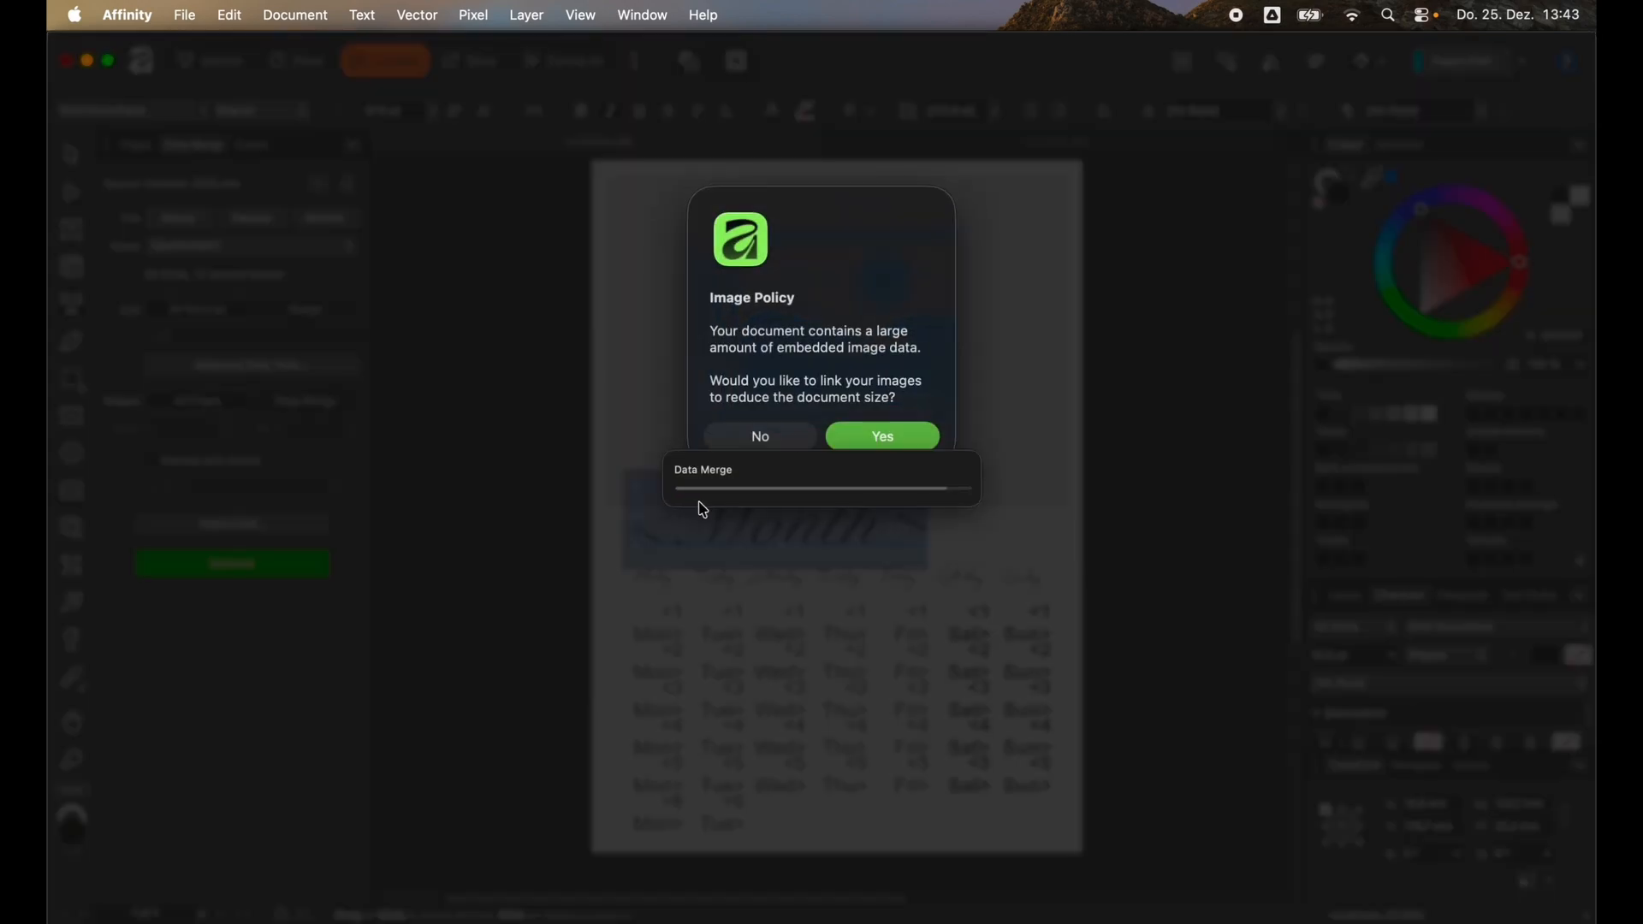
left_click(887, 439)
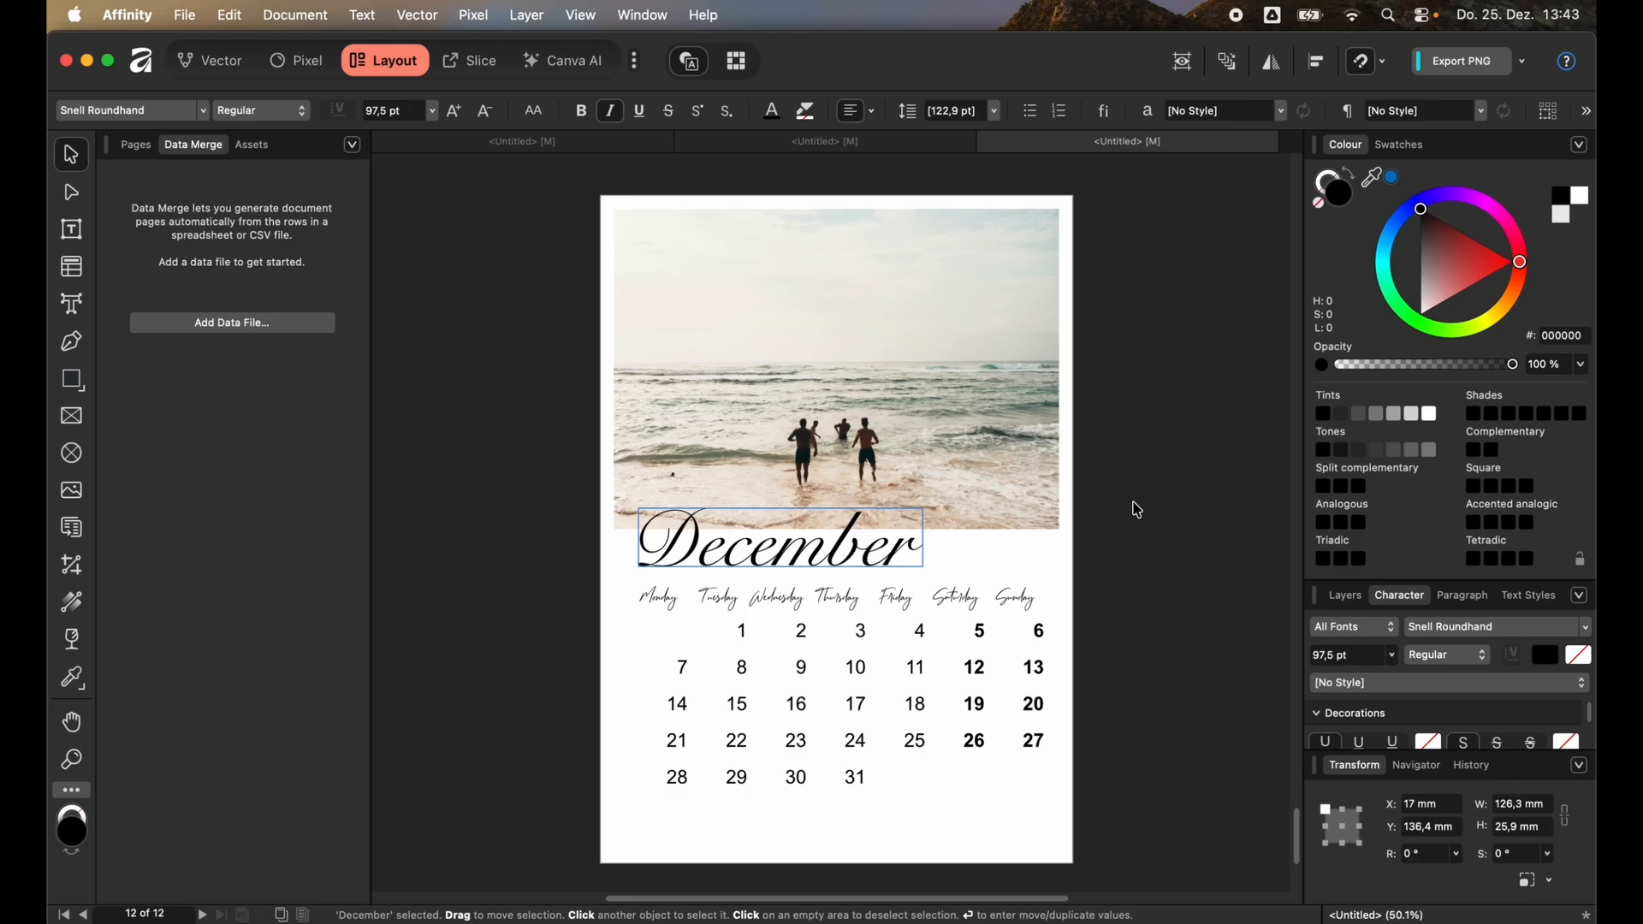
scroll(800, 458, "up", 20)
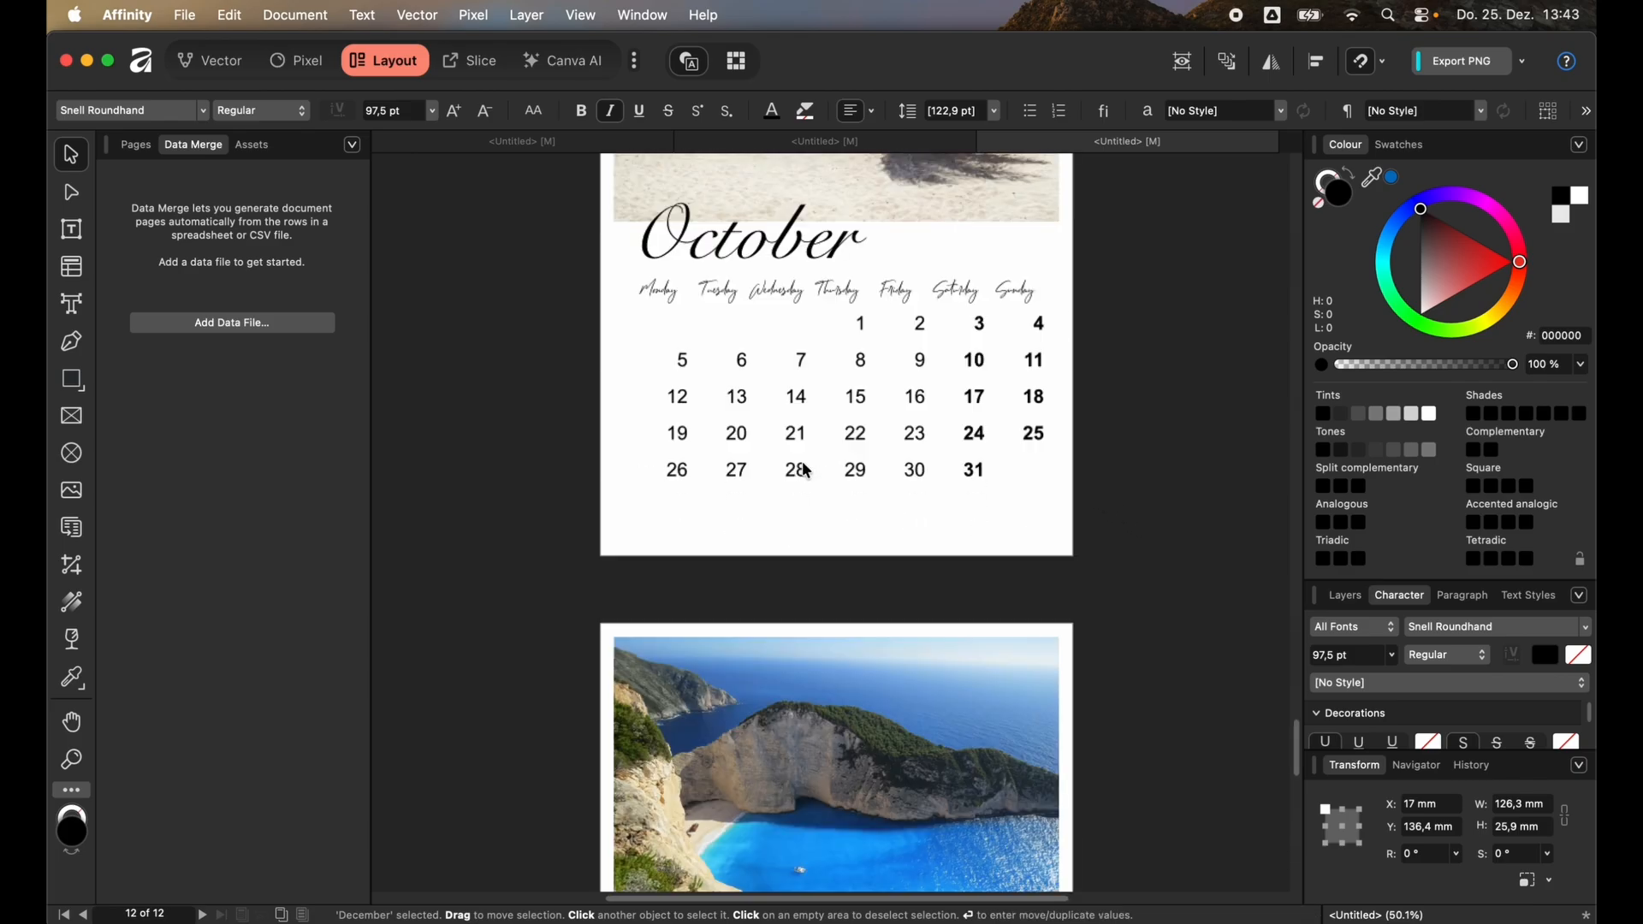
- Review the new merged calendar's pages back to January, checking the restyled month titles, and return to the template document
scroll(812, 269, "up", 10)
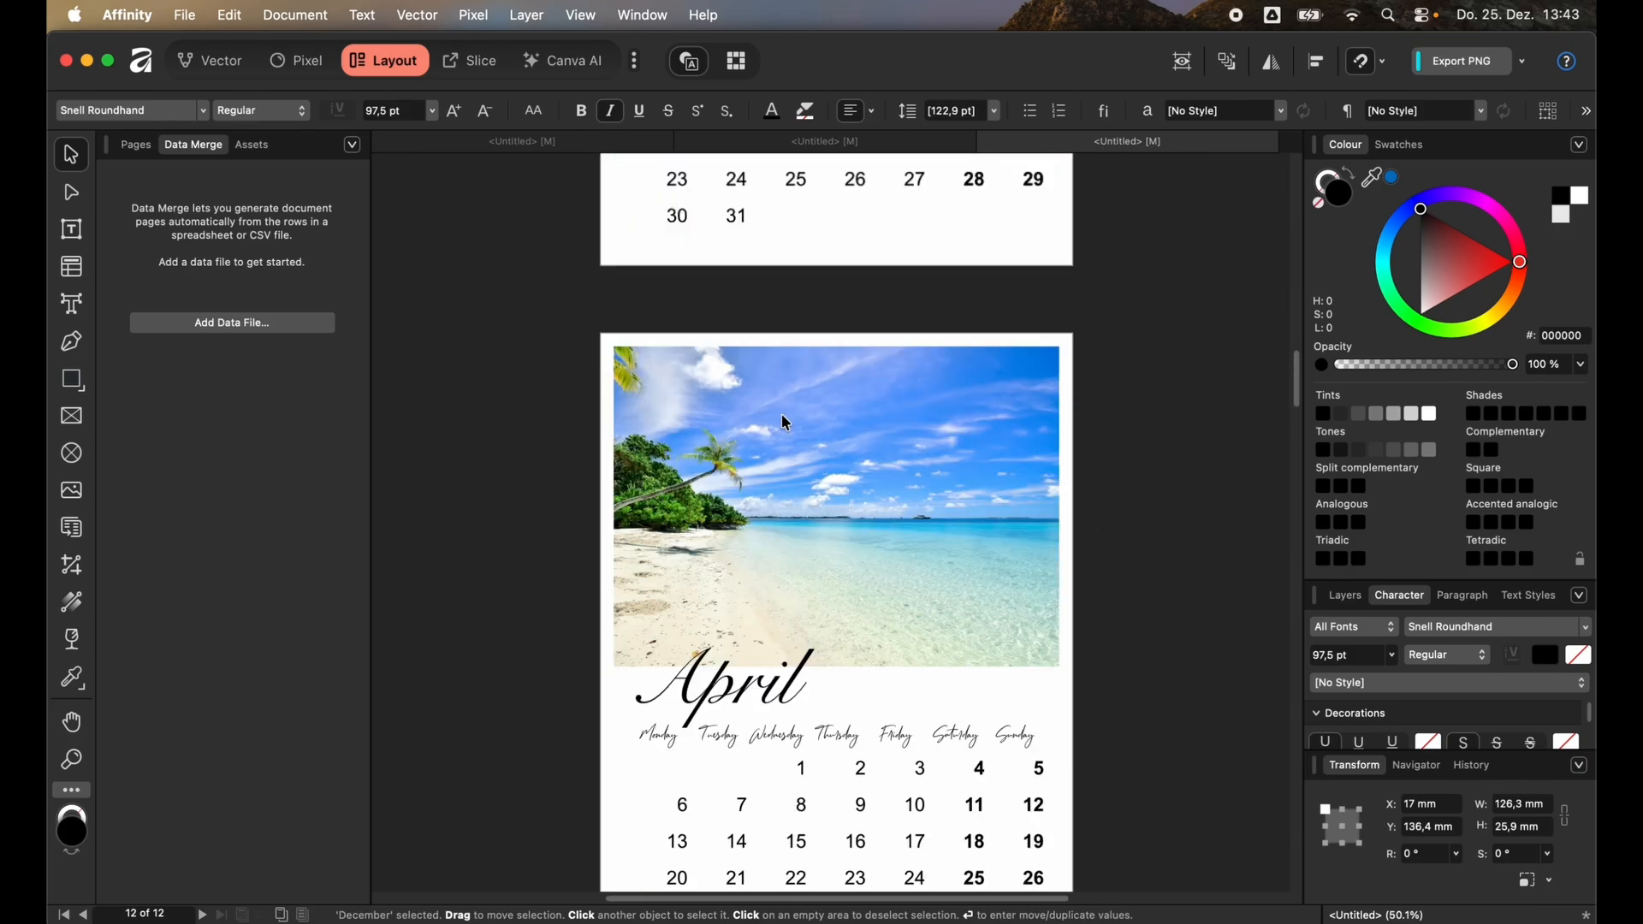
scroll(890, 503, "up", 3)
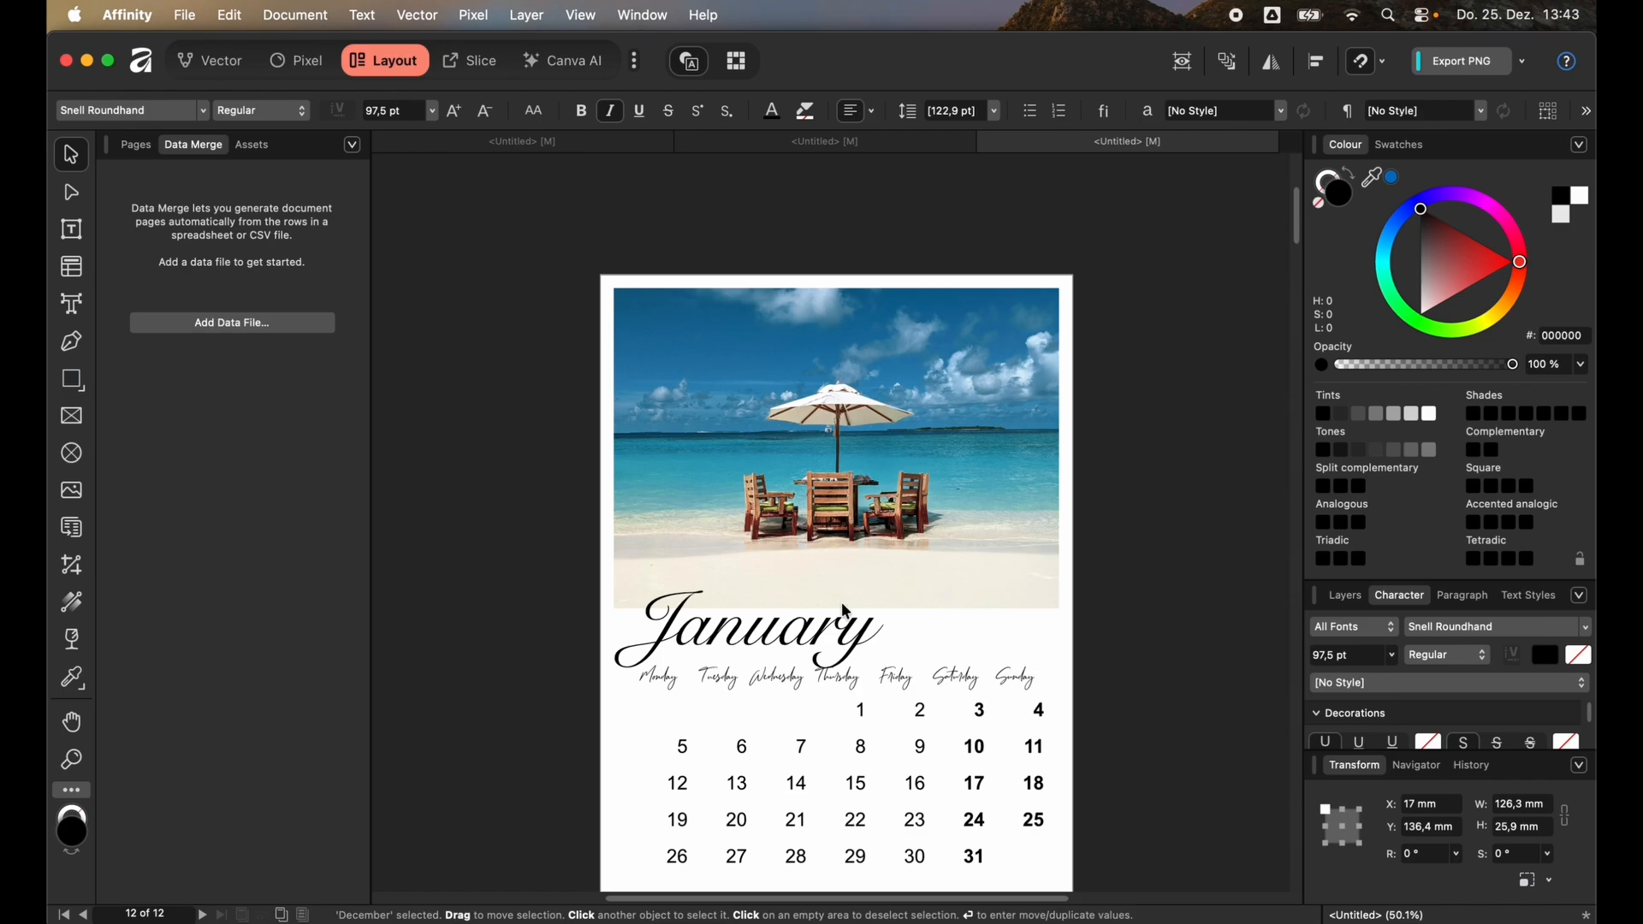
left_click(531, 144)
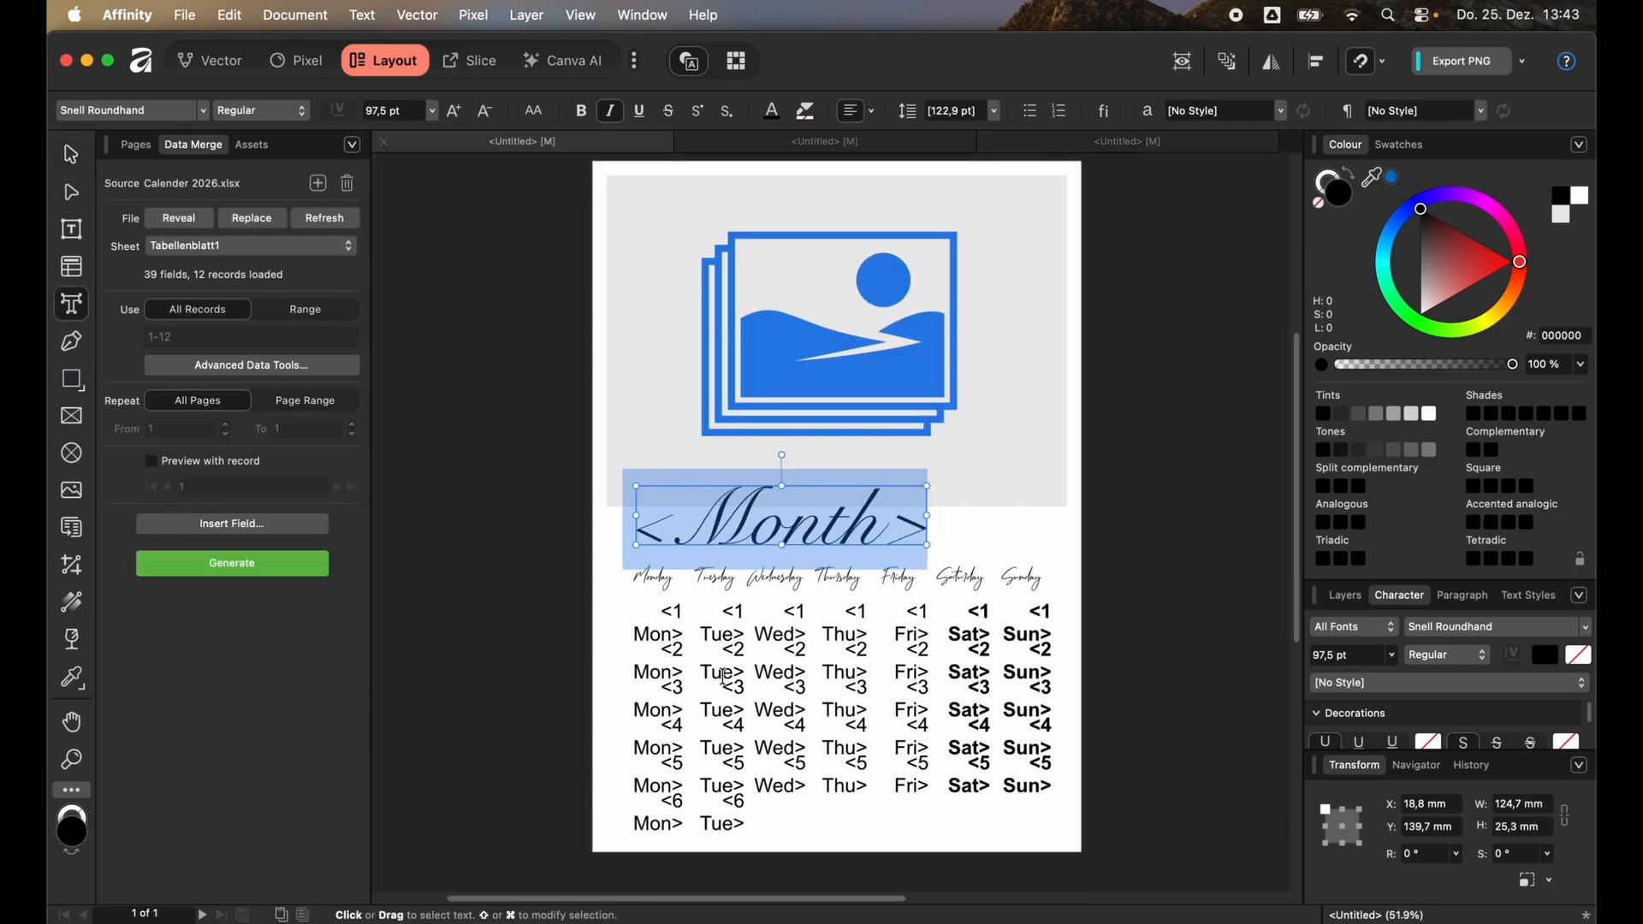
- Compare the first merged calendar's February to April pages, and restore the template's Month title to Seville Script Slant
left_click(811, 146)
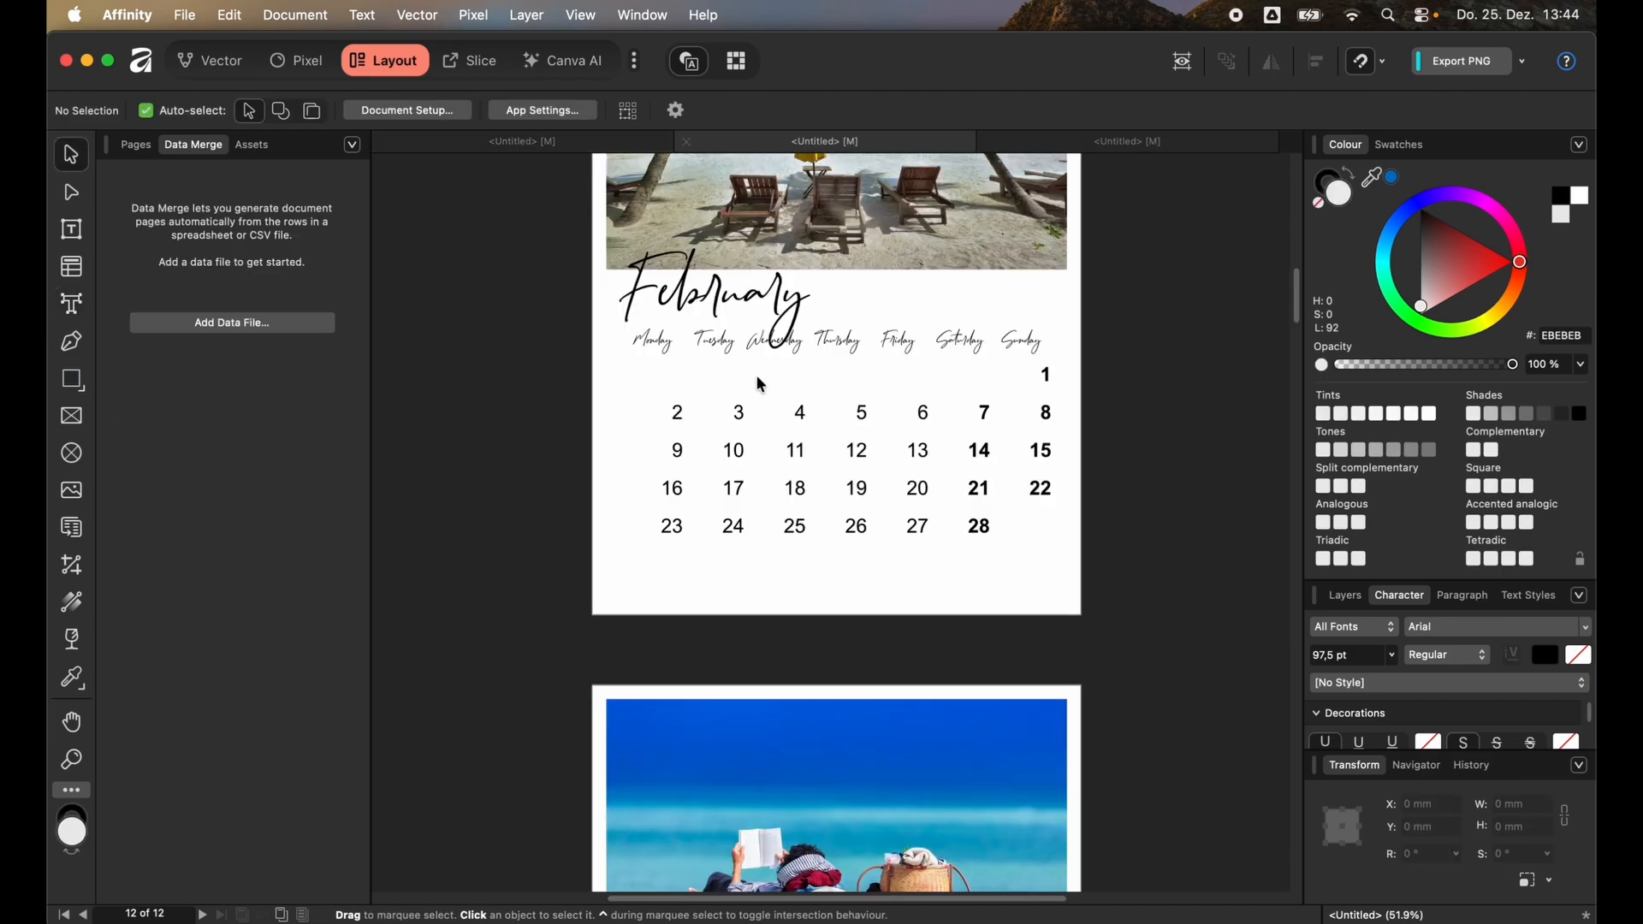
scroll(788, 502, "down", 5)
scroll(787, 503, "down", 6)
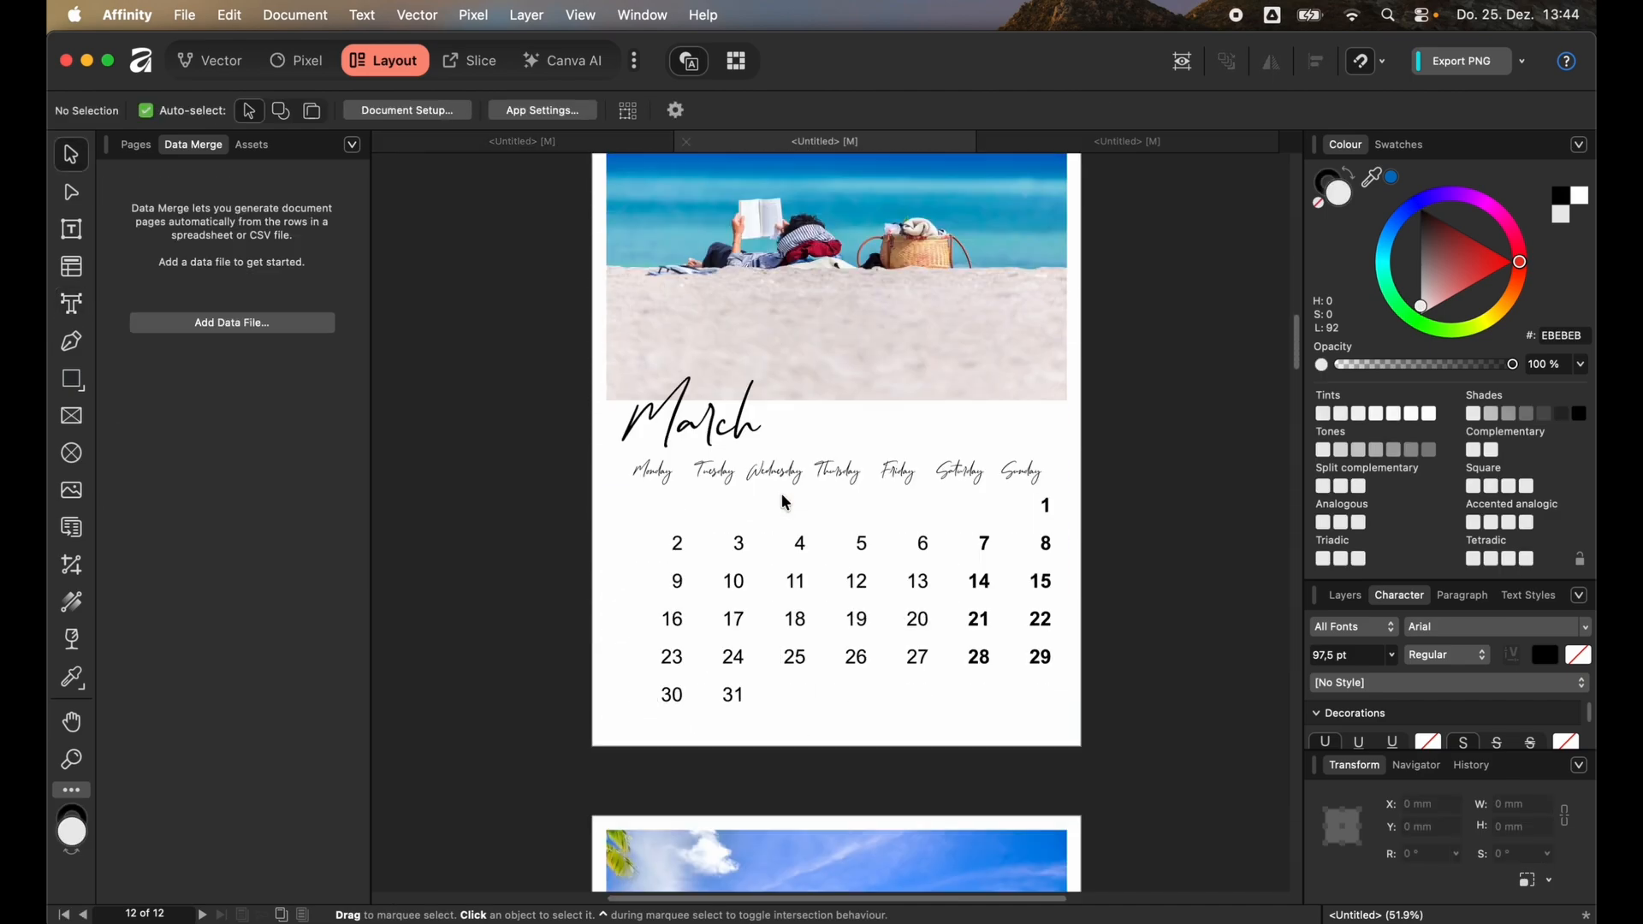
scroll(802, 637, "down", 3)
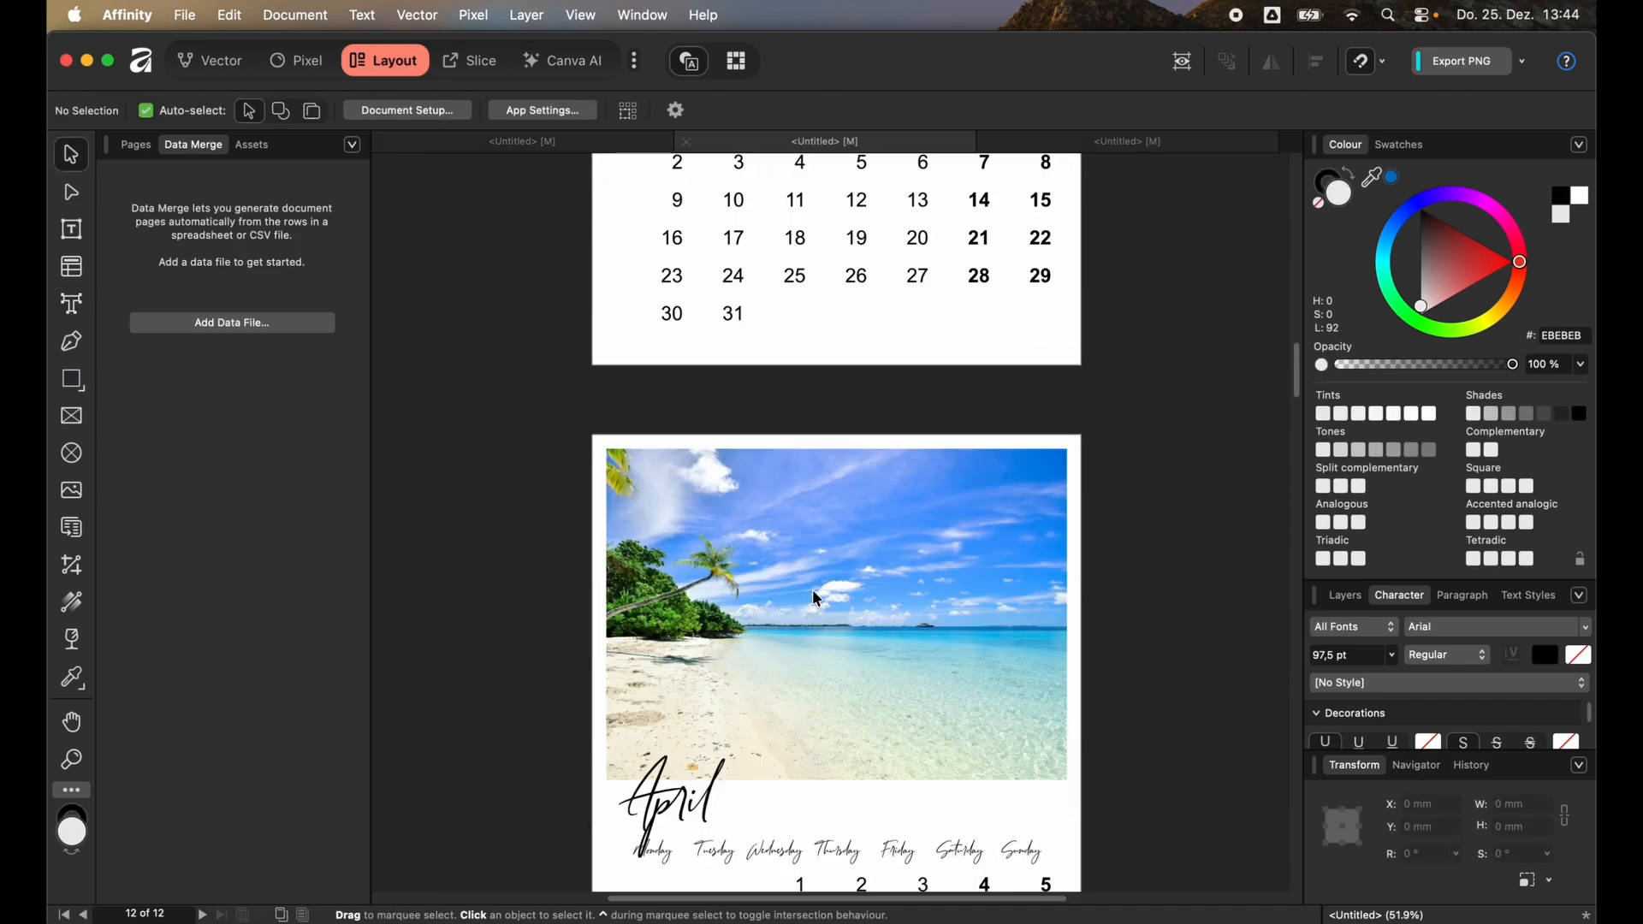
scroll(817, 599, "down", 10)
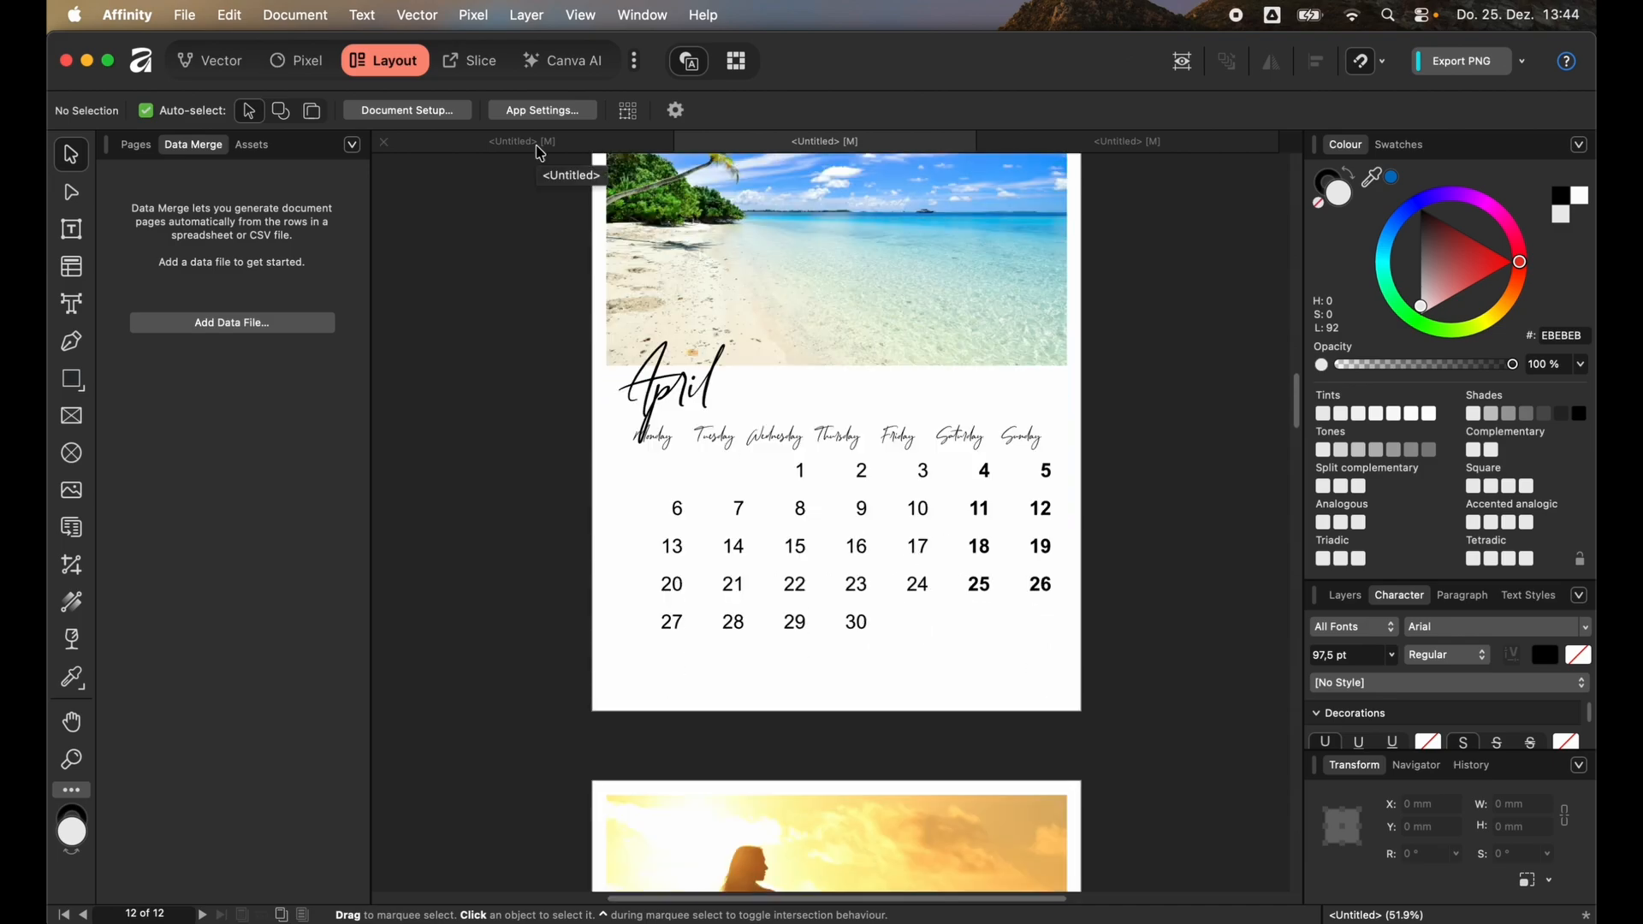
left_click(542, 152)
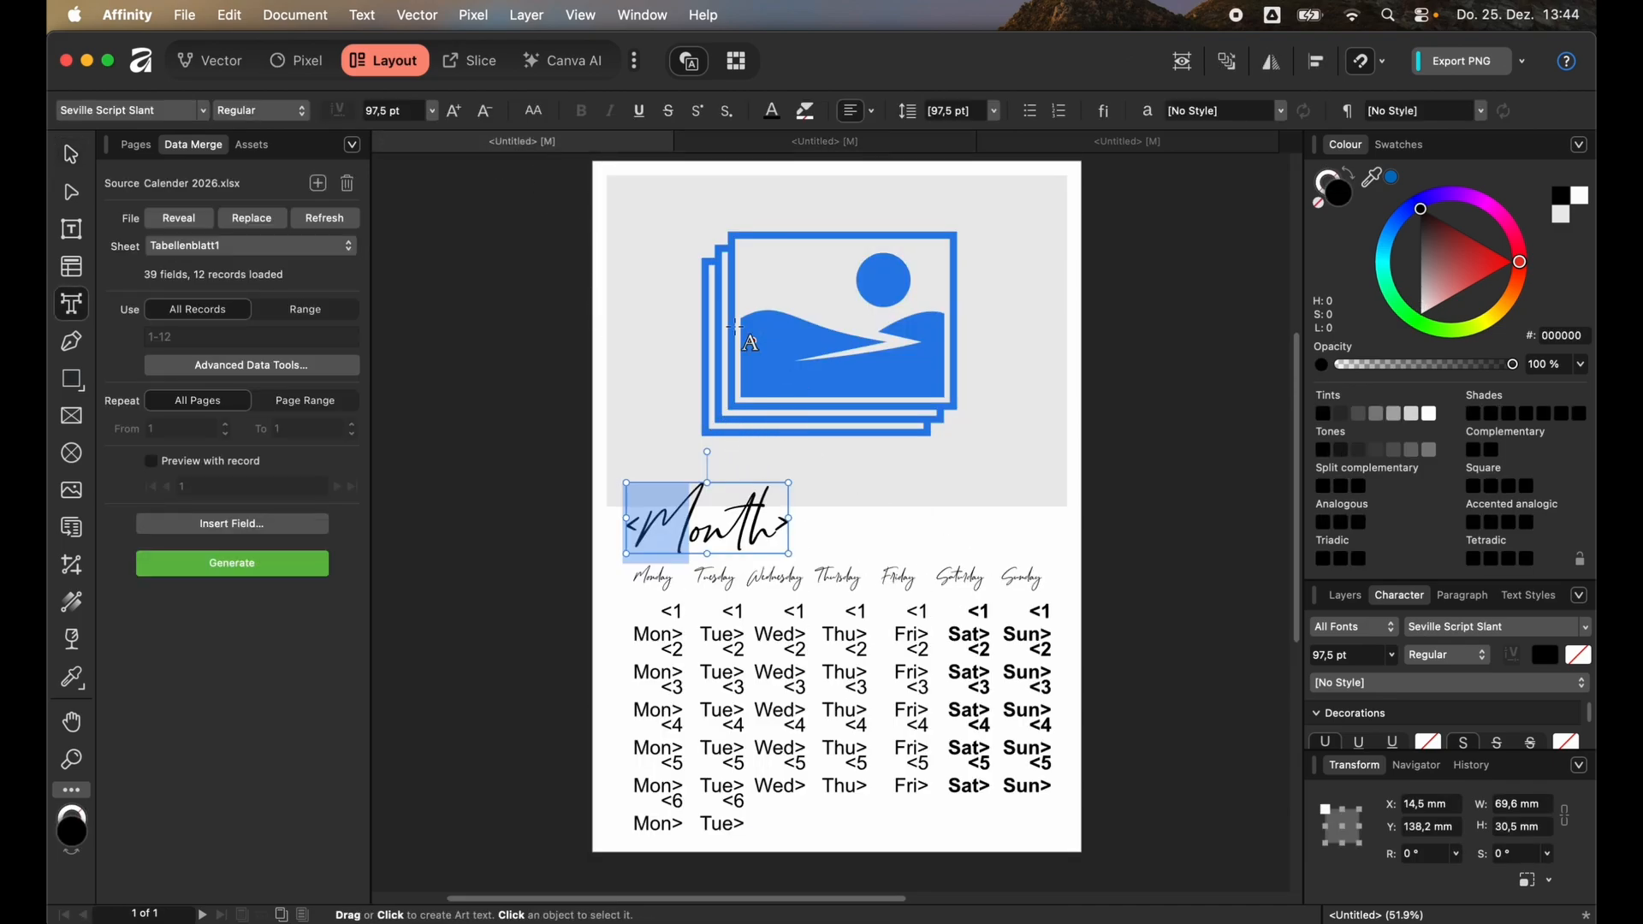